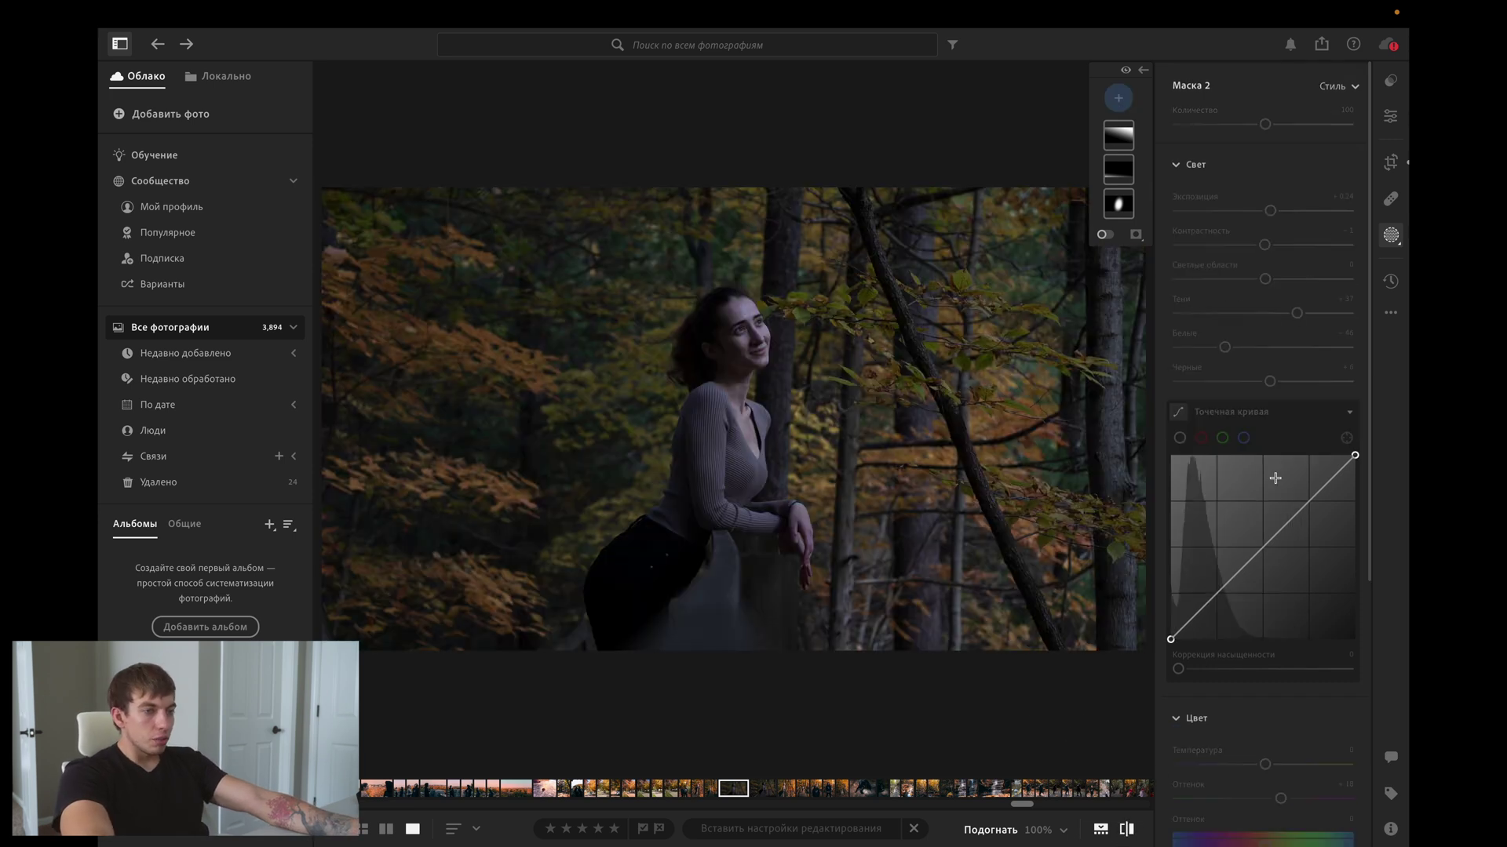
Paste the copied edit settings onto the portrait and hide the library panel to enlarge it.
{"action": "left_click", "coordinate": [1390, 312]}
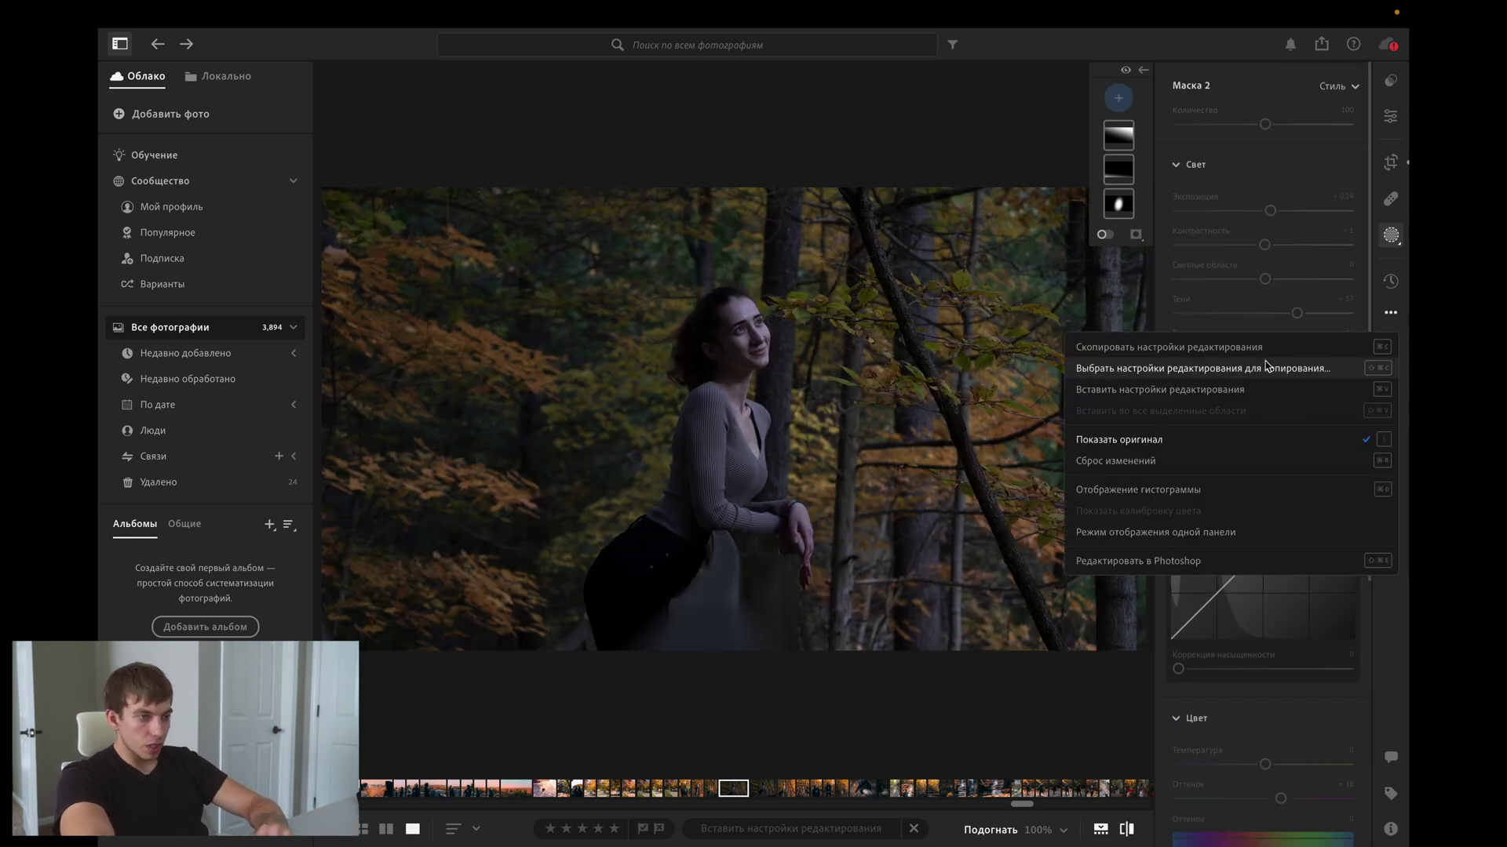
{"action": "left_click", "coordinate": [1250, 389]}
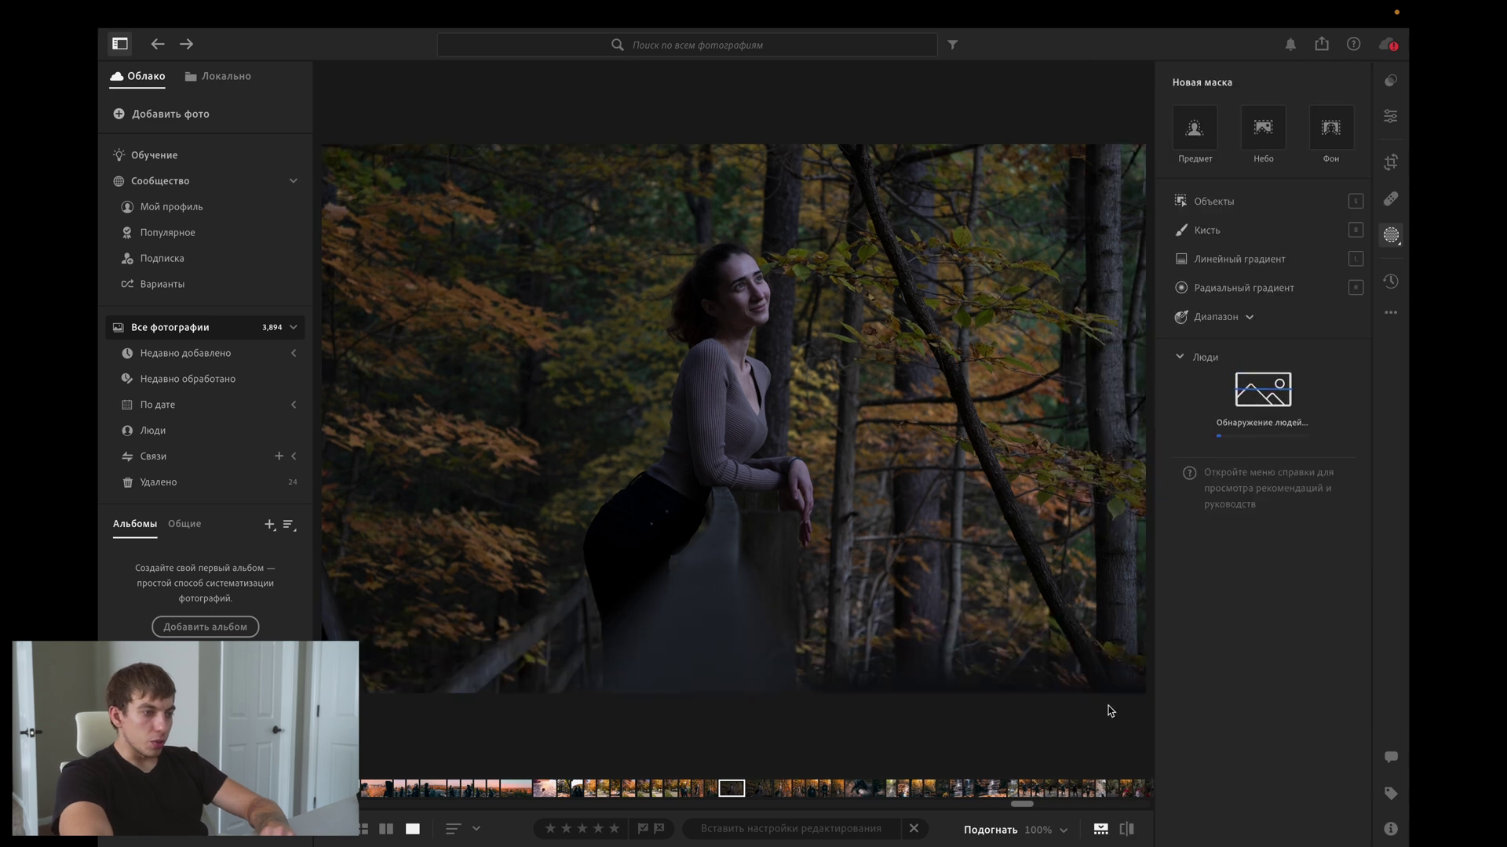
{"action": "key", "text": "e"}
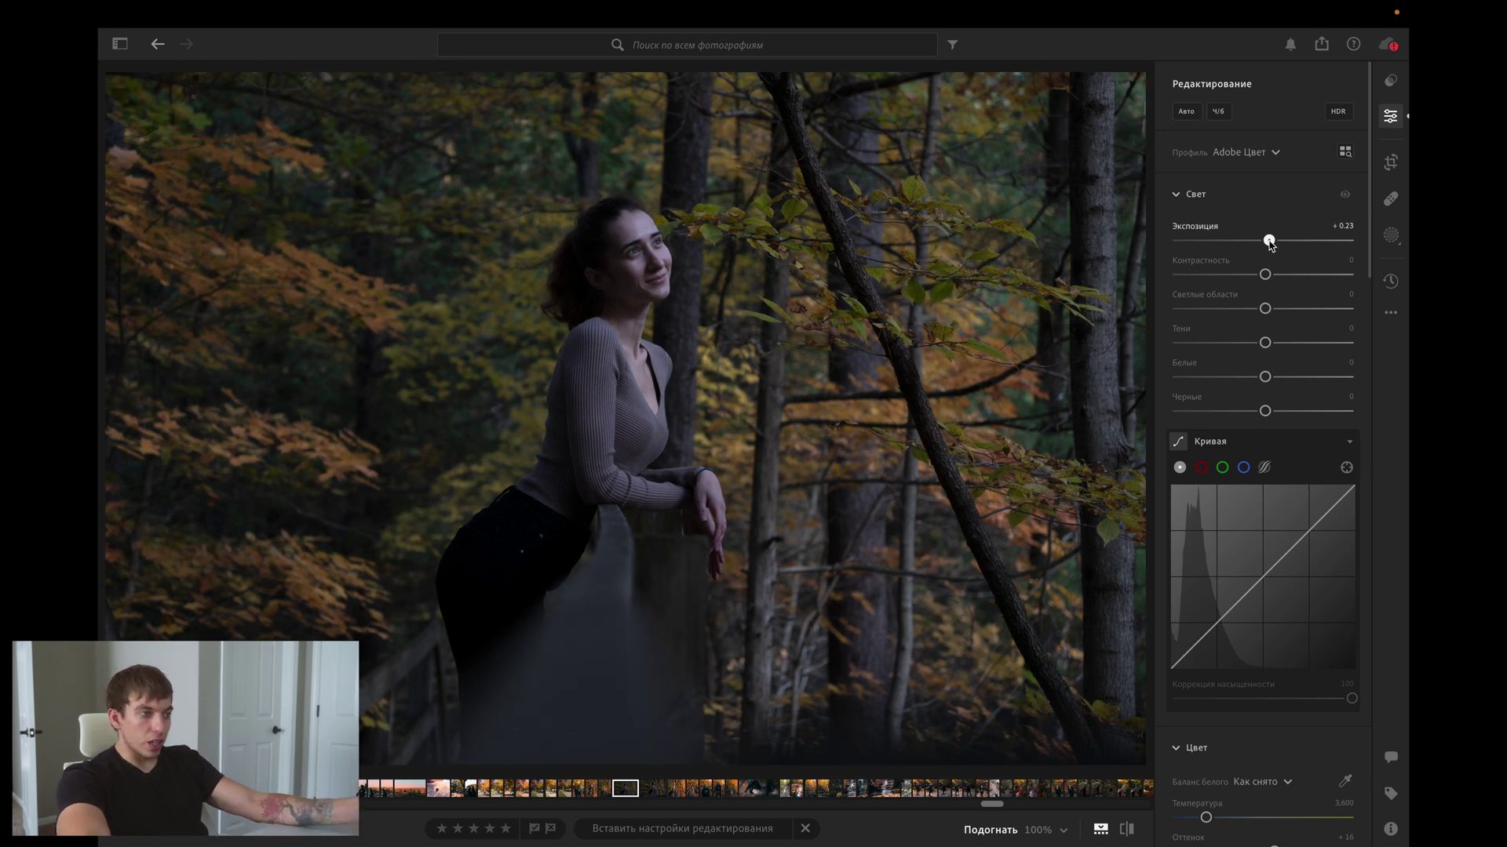
Set Light to Exposure +0.59, Contrast −22 and Highlights −31.
{"action": "mouse_move", "coordinate": [1269, 242]}
{"action": "left_mouse_down"}
{"action": "mouse_move", "coordinate": [1320, 245]}
{"action": "mouse_move", "coordinate": [1221, 252]}
{"action": "mouse_move", "coordinate": [1301, 242]}
{"action": "left_mouse_up"}
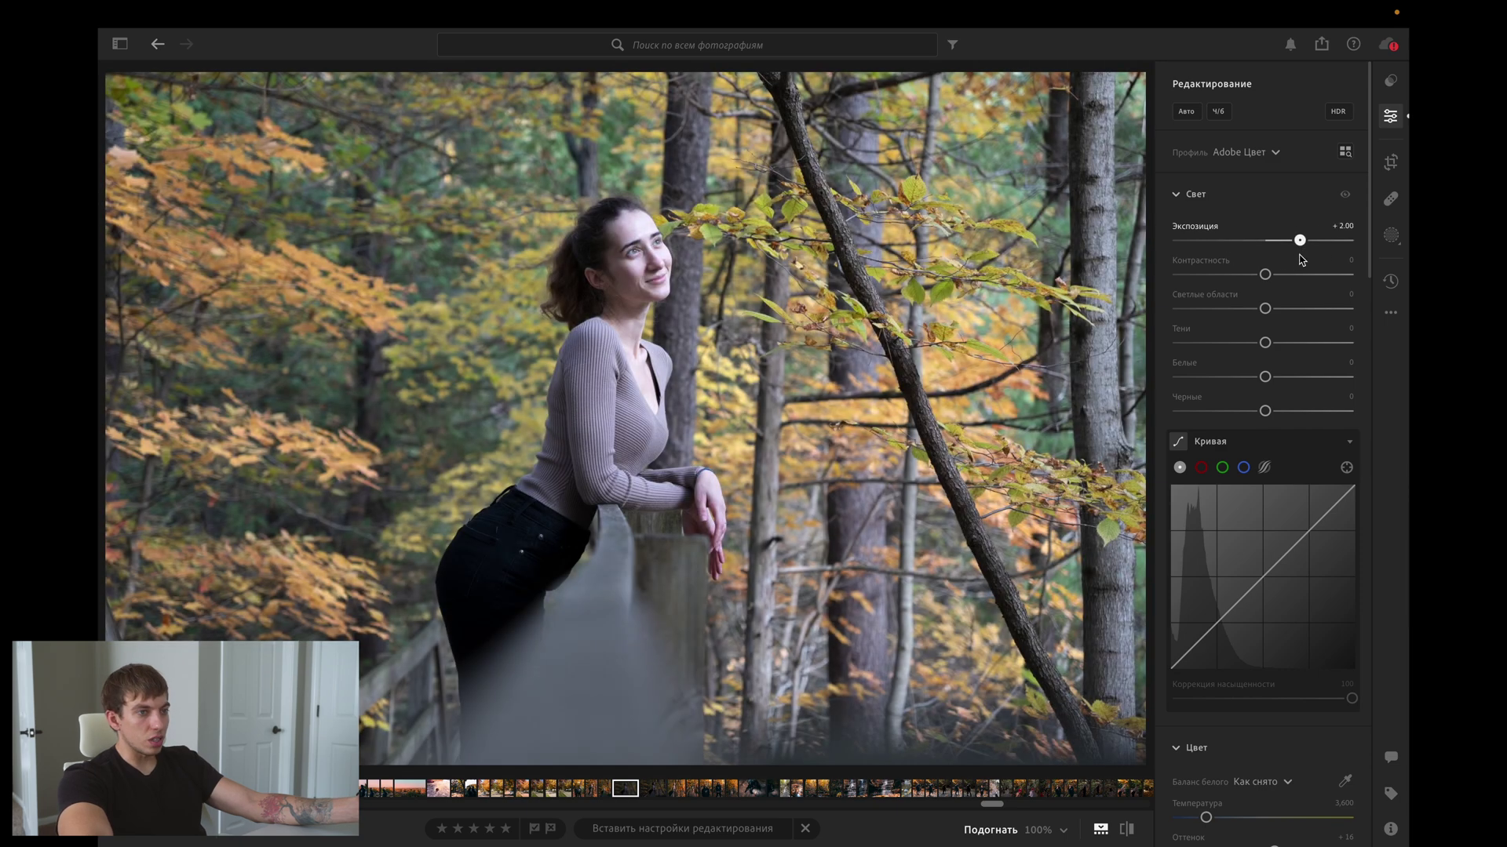
{"action": "double_click", "coordinate": [1301, 240]}
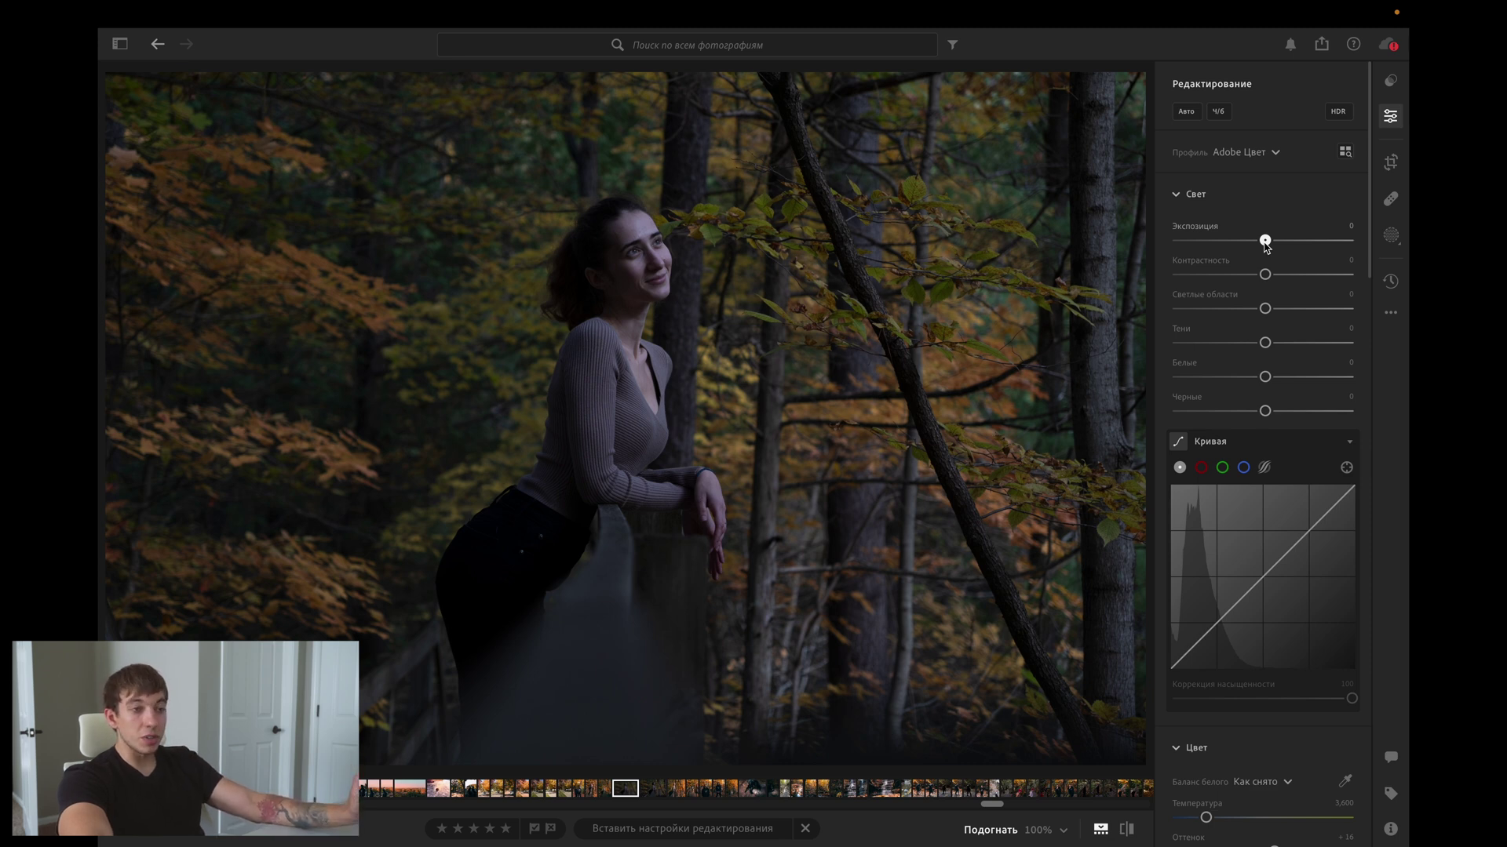
{"action": "left_click_drag", "start_coordinate": [1265, 241], "coordinate": [1275, 240]}
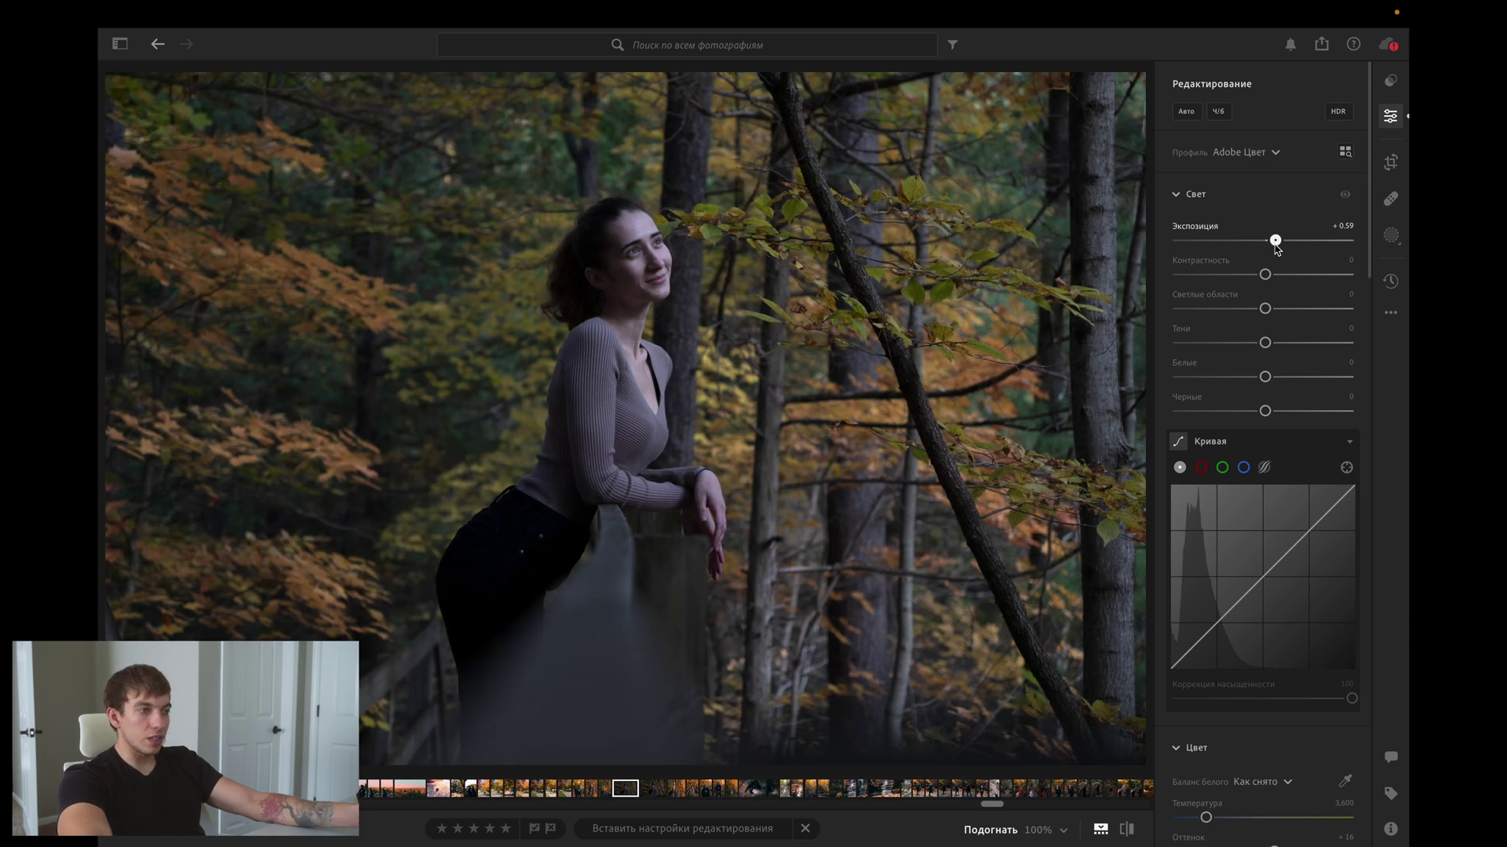
{"action": "left_click_drag", "start_coordinate": [1275, 241], "coordinate": [1275, 241]}
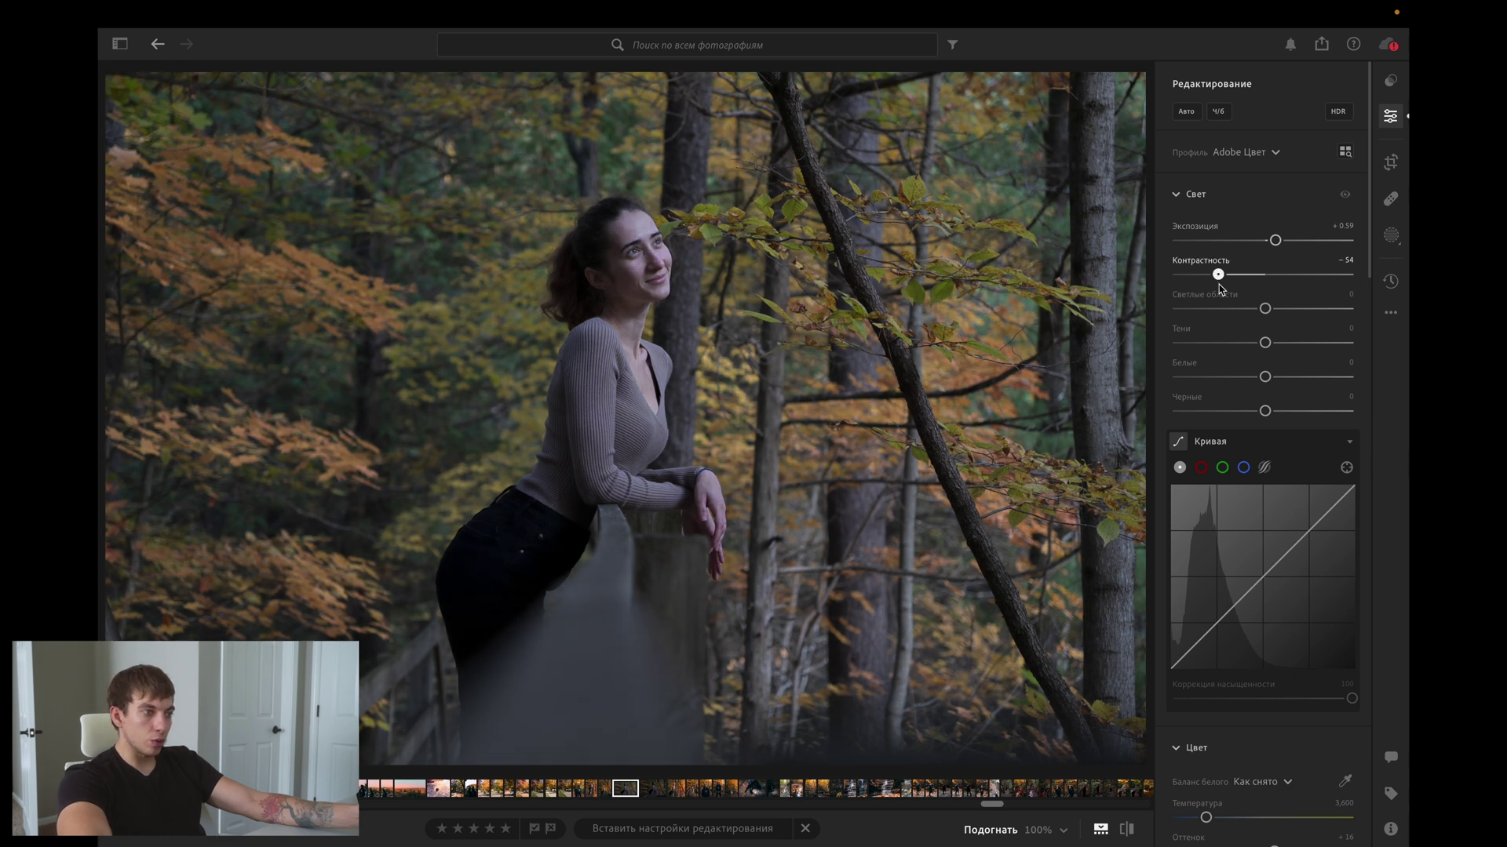
{"action": "left_click_drag", "start_coordinate": [1220, 289], "coordinate": [1231, 290]}
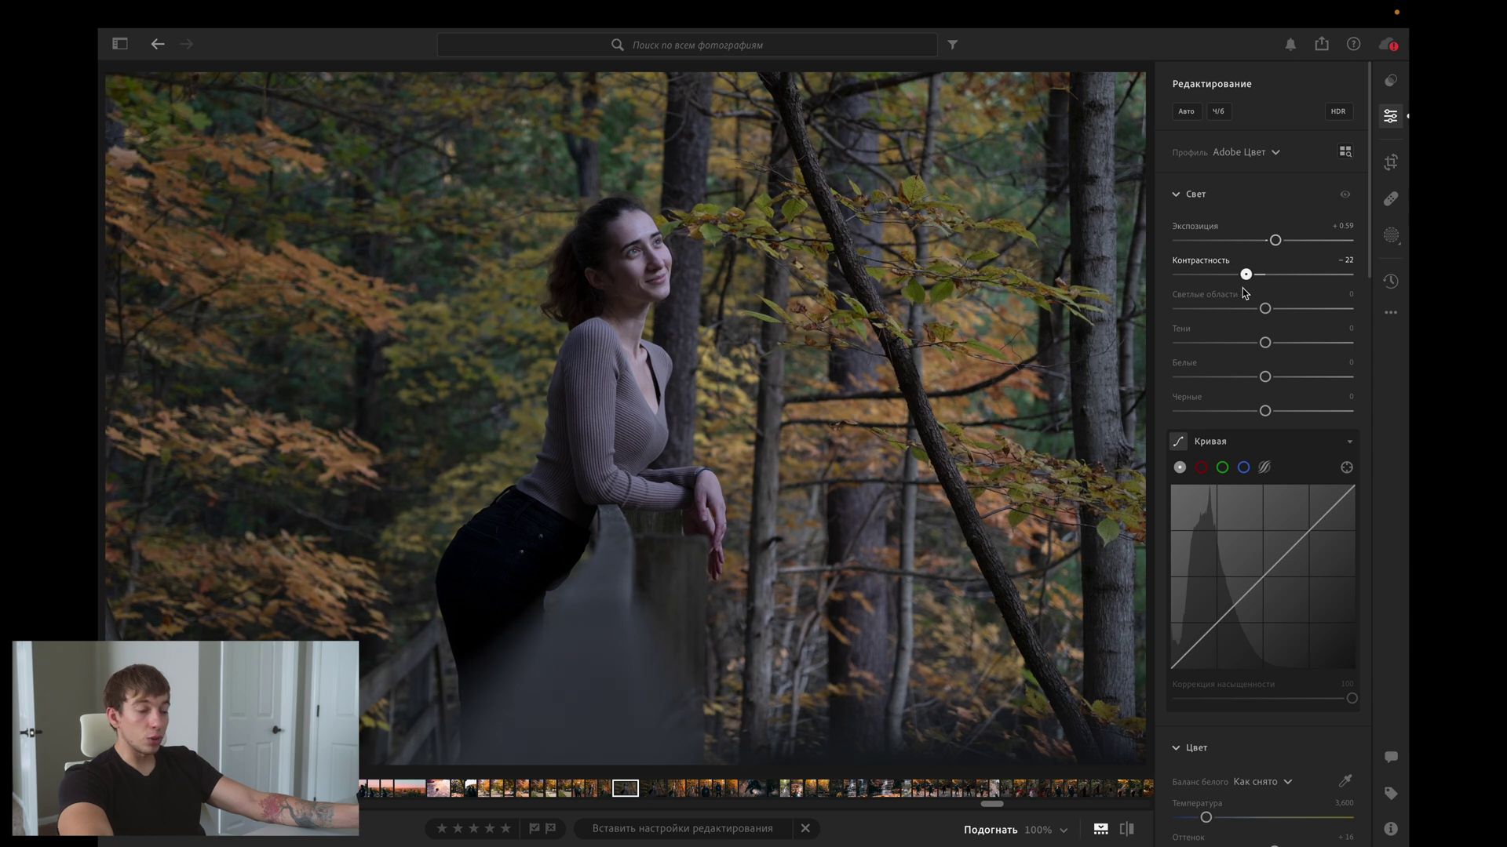
{"action": "mouse_move", "coordinate": [1265, 308]}
{"action": "left_mouse_down"}
{"action": "mouse_move", "coordinate": [1282, 308]}
{"action": "mouse_move", "coordinate": [1228, 309]}
{"action": "mouse_move", "coordinate": [1298, 308]}
{"action": "mouse_move", "coordinate": [1221, 306]}
{"action": "mouse_move", "coordinate": [1328, 308]}
{"action": "mouse_move", "coordinate": [1231, 308]}
{"action": "mouse_move", "coordinate": [1325, 310]}
{"action": "mouse_move", "coordinate": [1231, 308]}
{"action": "mouse_move", "coordinate": [1309, 323]}
{"action": "mouse_move", "coordinate": [1258, 318]}
{"action": "left_mouse_up"}
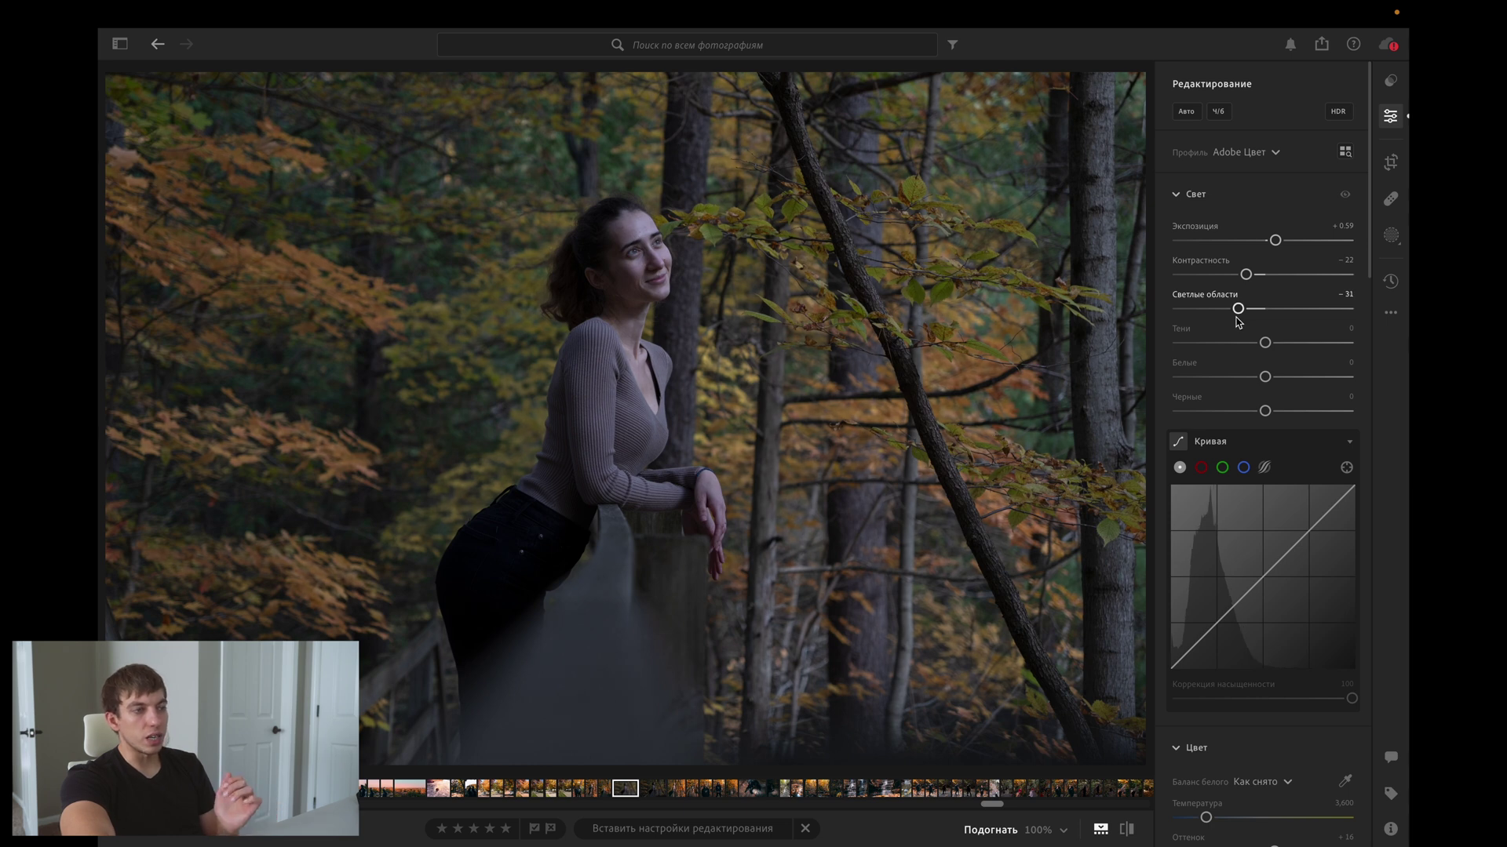
Set Shadows to +45, Whites to −49 and Blacks to +58 for a flatter look.
{"action": "left_click_drag", "start_coordinate": [1265, 343], "coordinate": [1333, 343]}
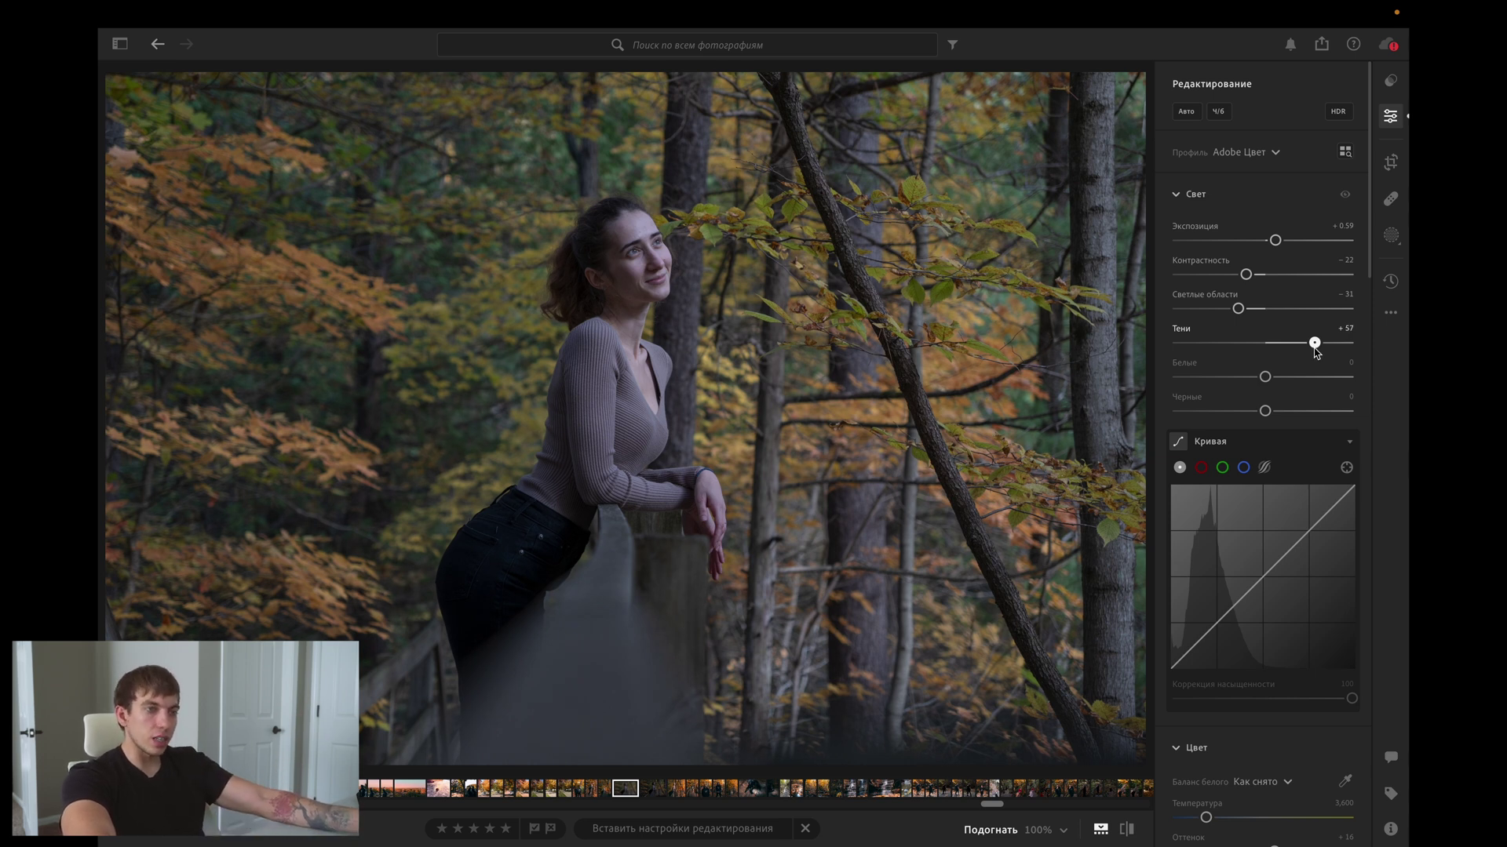
{"action": "left_click_drag", "start_coordinate": [1315, 348], "coordinate": [1314, 348]}
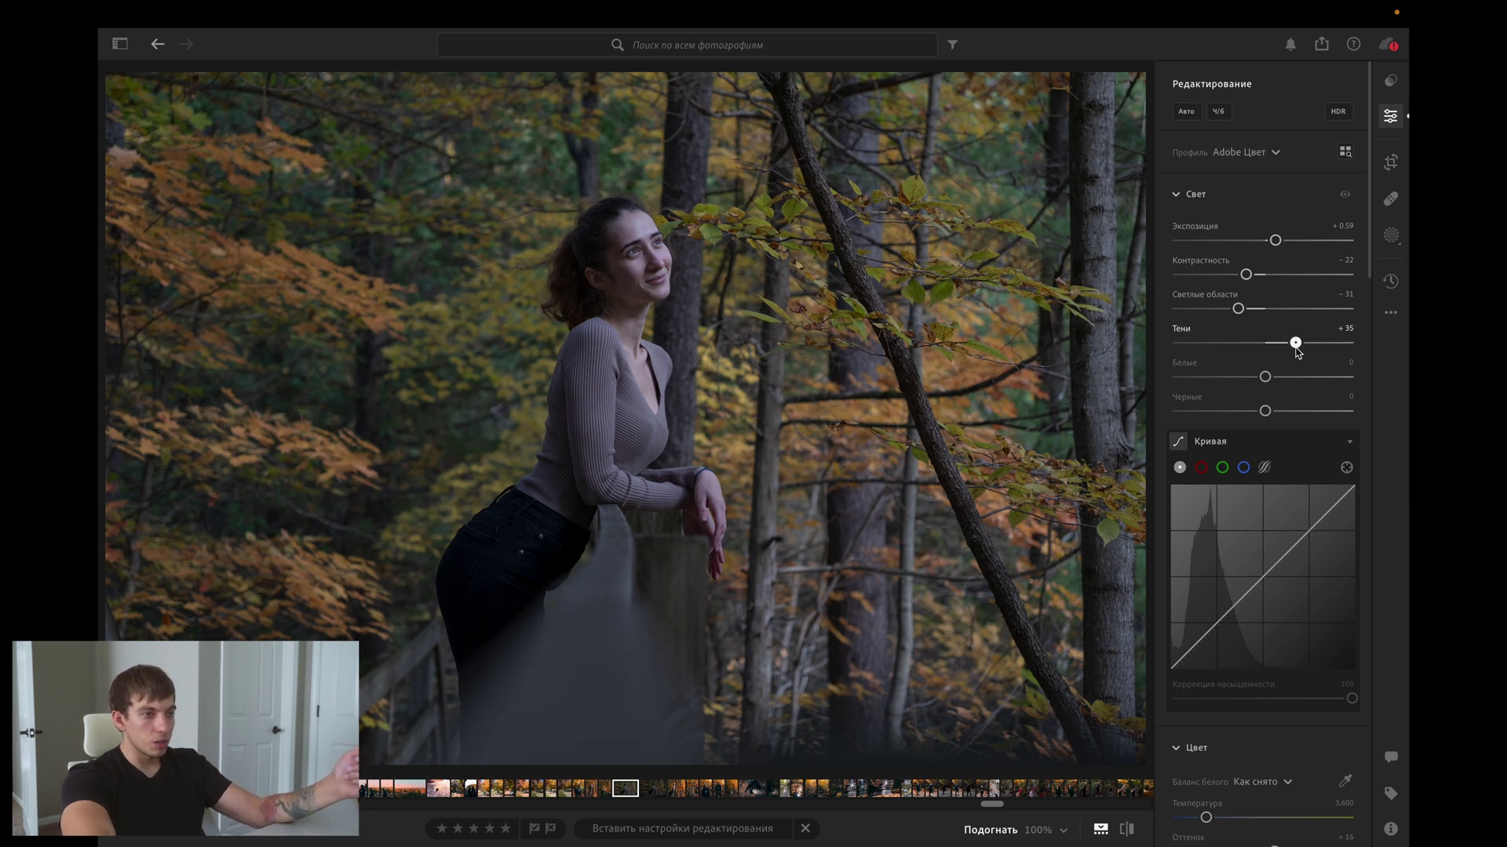
{"action": "mouse_move", "coordinate": [1295, 347]}
{"action": "left_mouse_down"}
{"action": "mouse_move", "coordinate": [1219, 377]}
{"action": "mouse_move", "coordinate": [1260, 377]}
{"action": "left_mouse_up"}
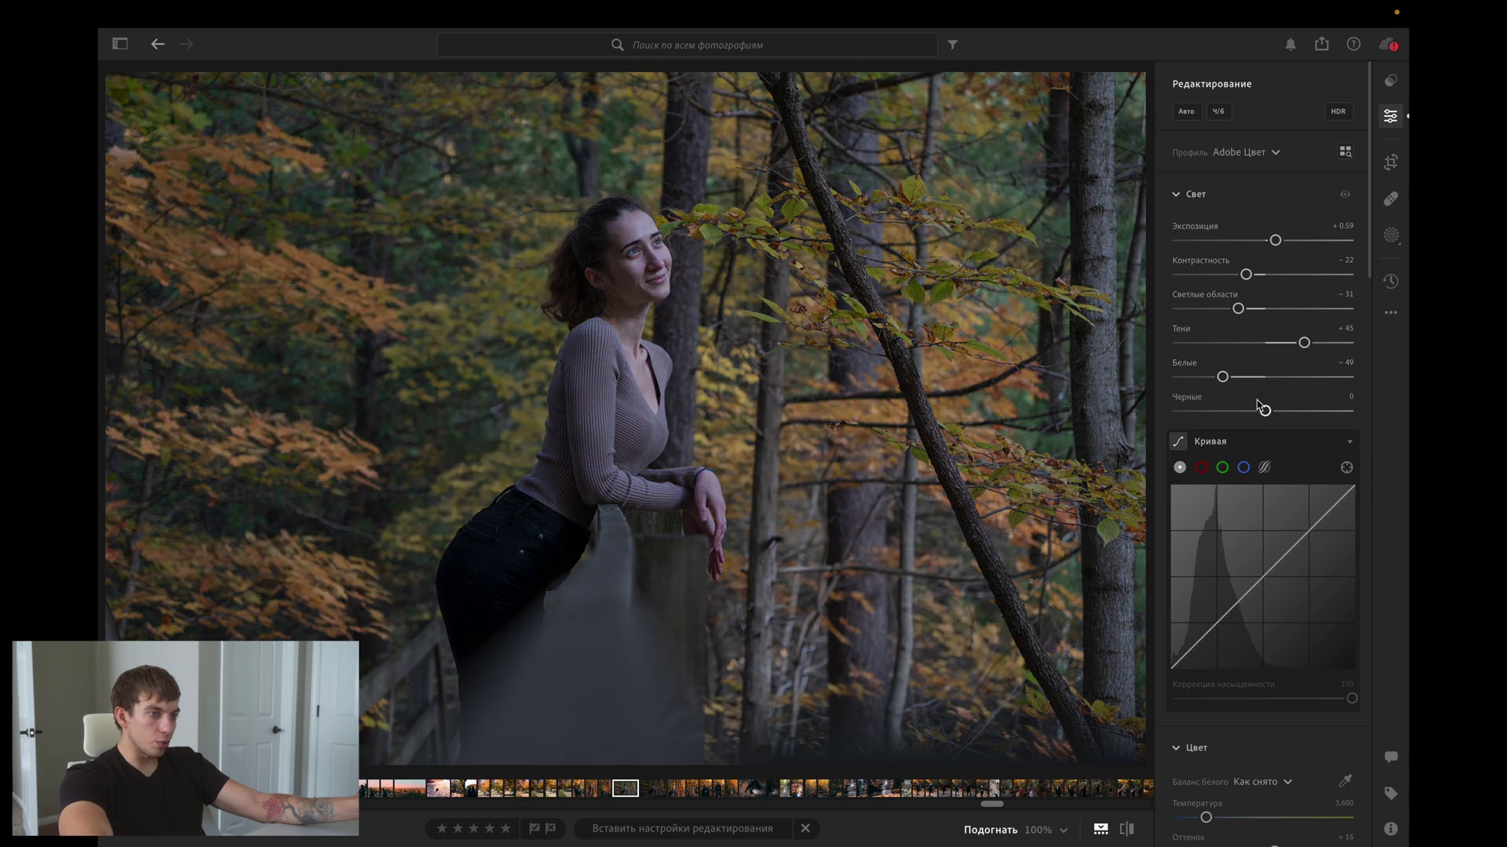
{"action": "left_click_drag", "start_coordinate": [1262, 409], "coordinate": [1315, 410]}
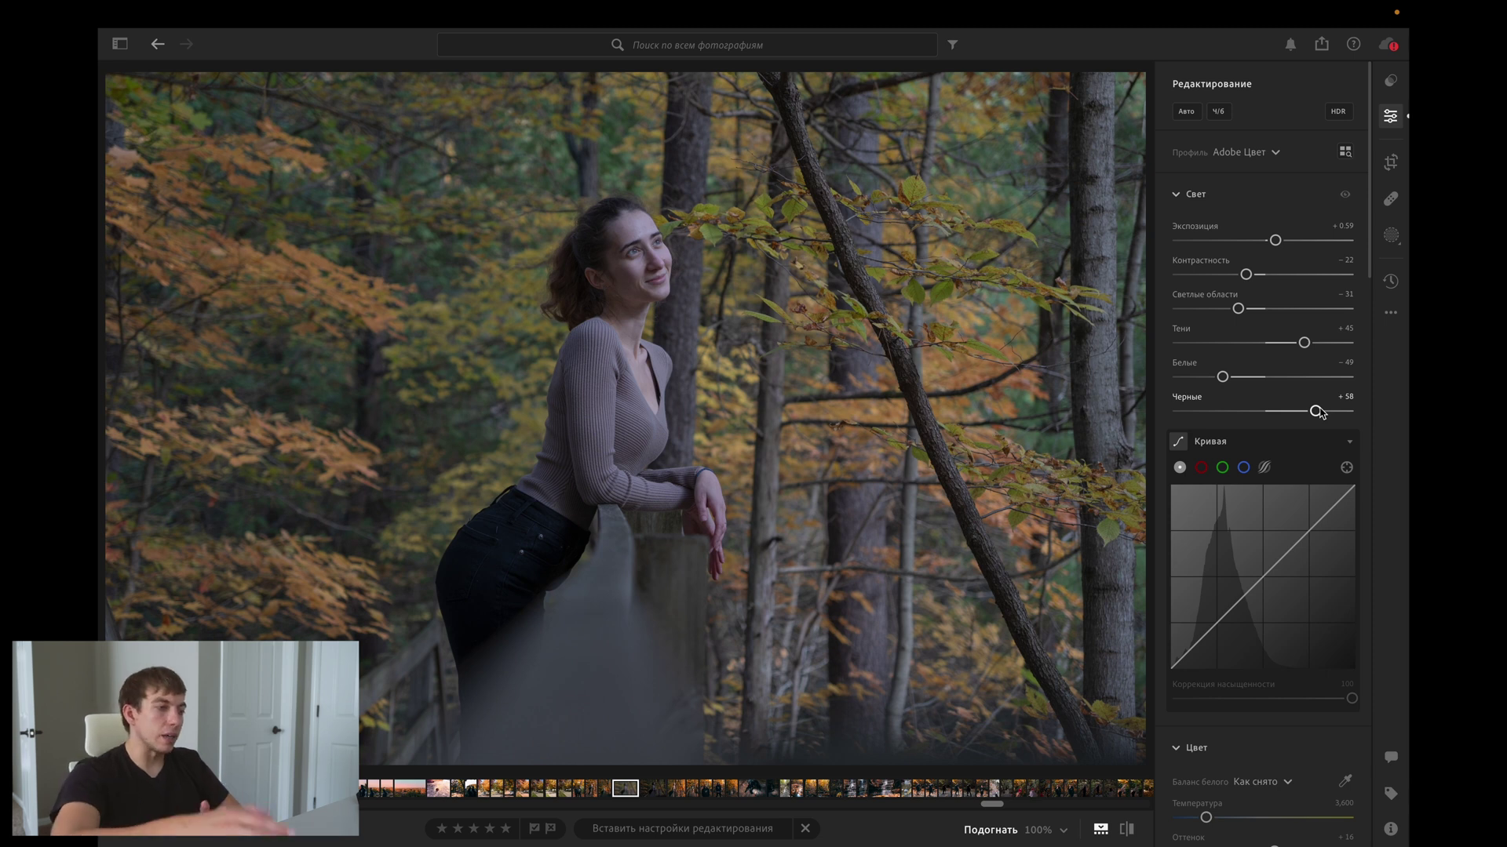
Switch White Balance to Custom and warm the Temperature to 5,273.
{"action": "scroll", "coordinate": [1341, 323], "scroll_direction": "down", "scroll_amount": 3}
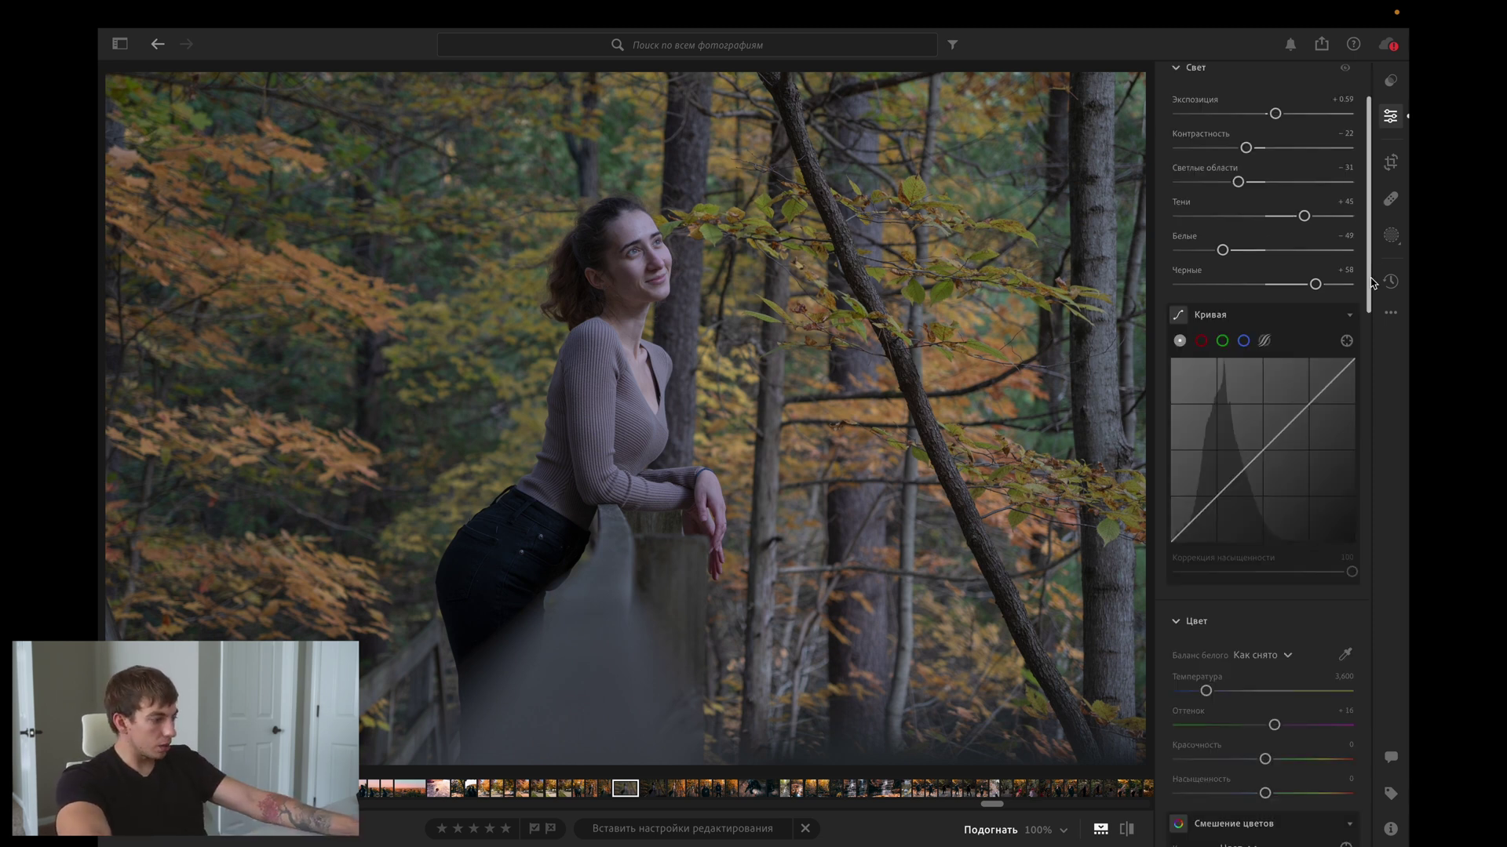
{"action": "scroll", "coordinate": [1255, 439], "scroll_direction": "down", "scroll_amount": 5}
{"action": "left_click", "coordinate": [1209, 488]}
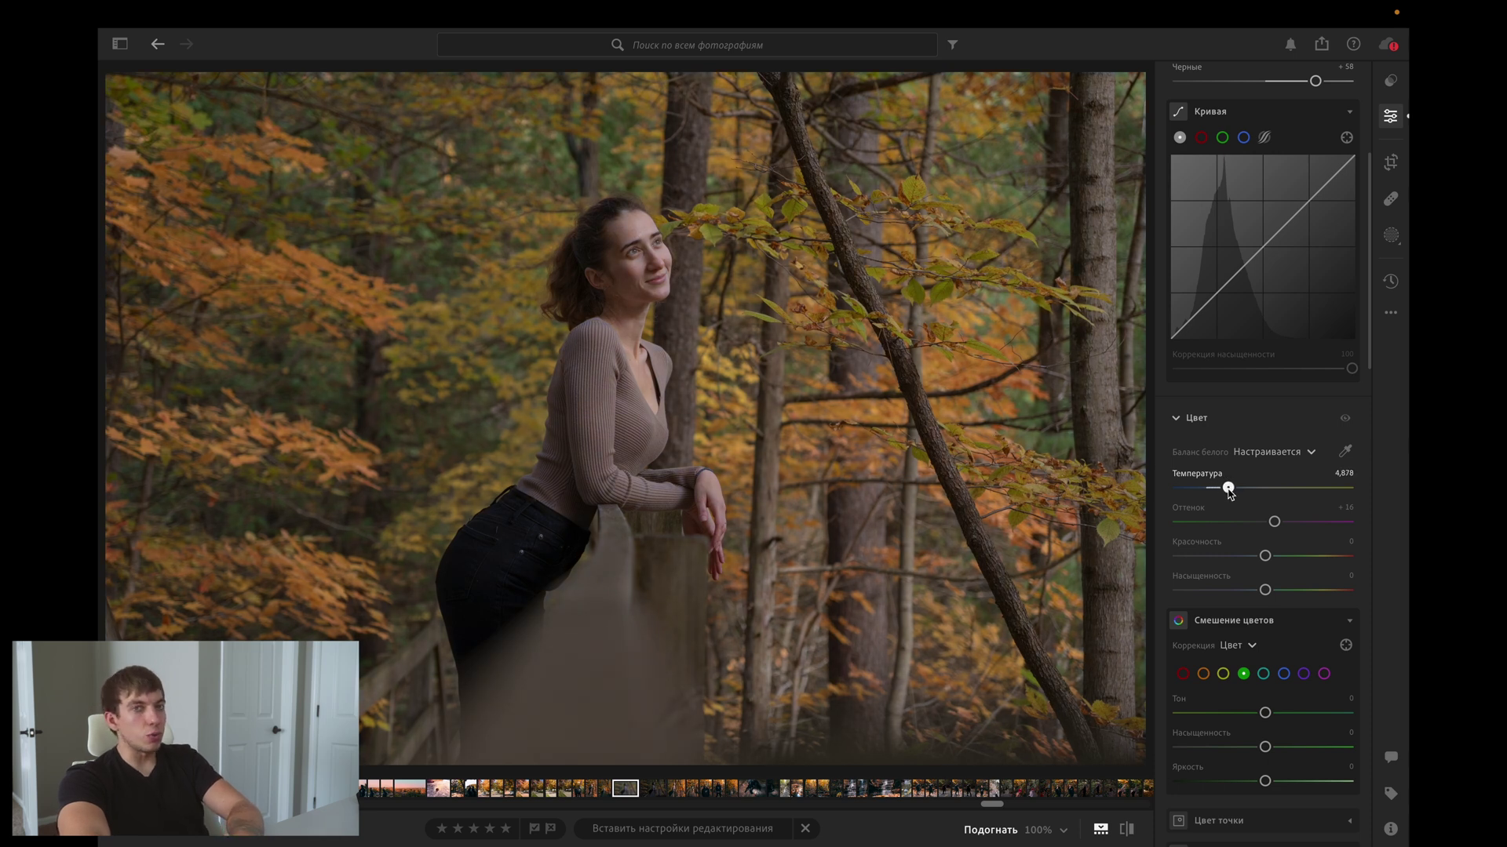
{"action": "left_click_drag", "start_coordinate": [1229, 489], "coordinate": [1207, 490]}
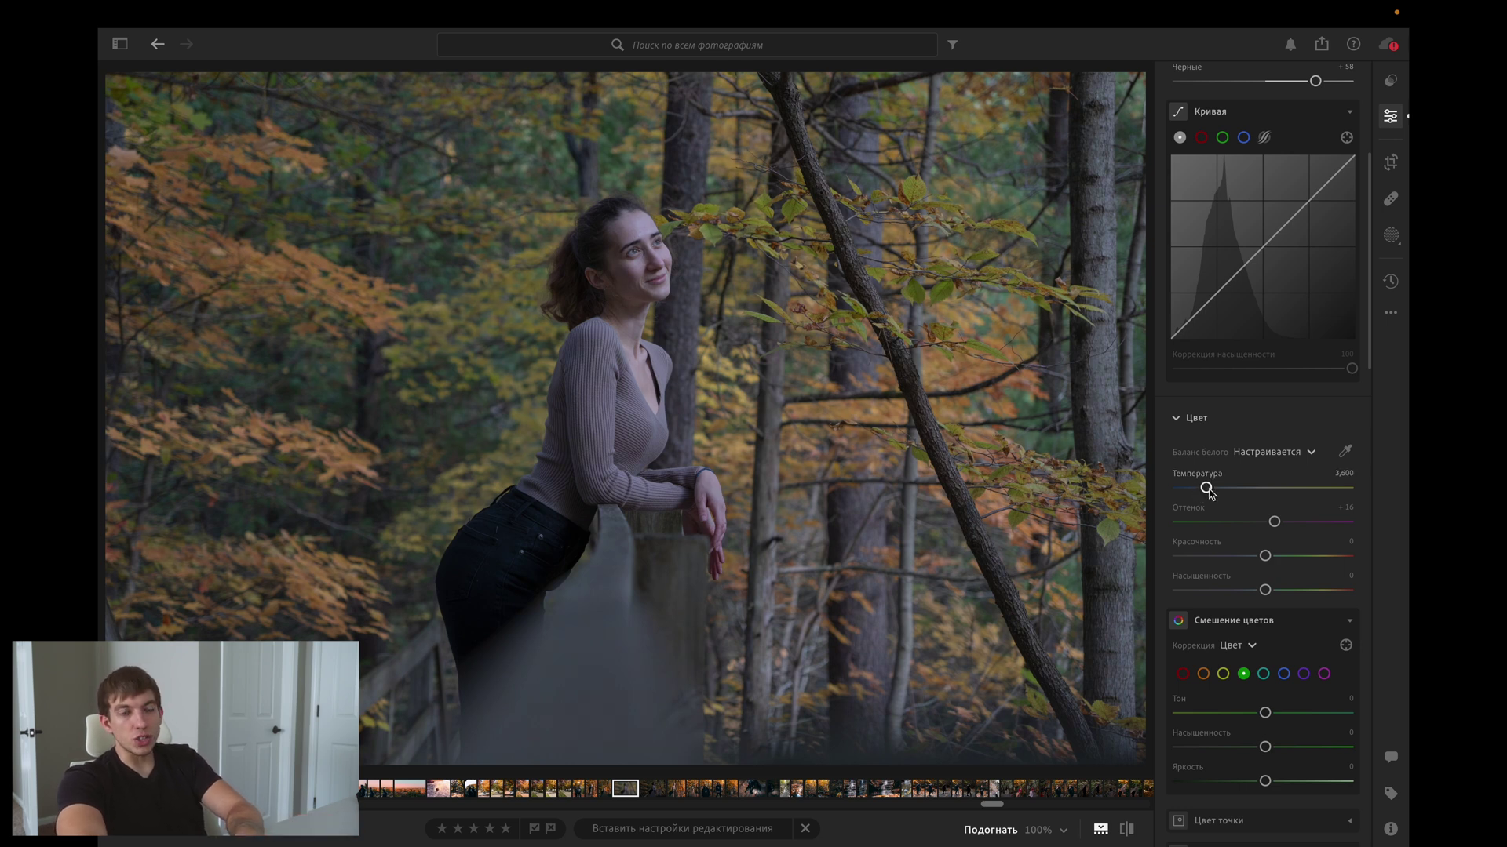
{"action": "left_click_drag", "start_coordinate": [1207, 490], "coordinate": [1223, 490]}
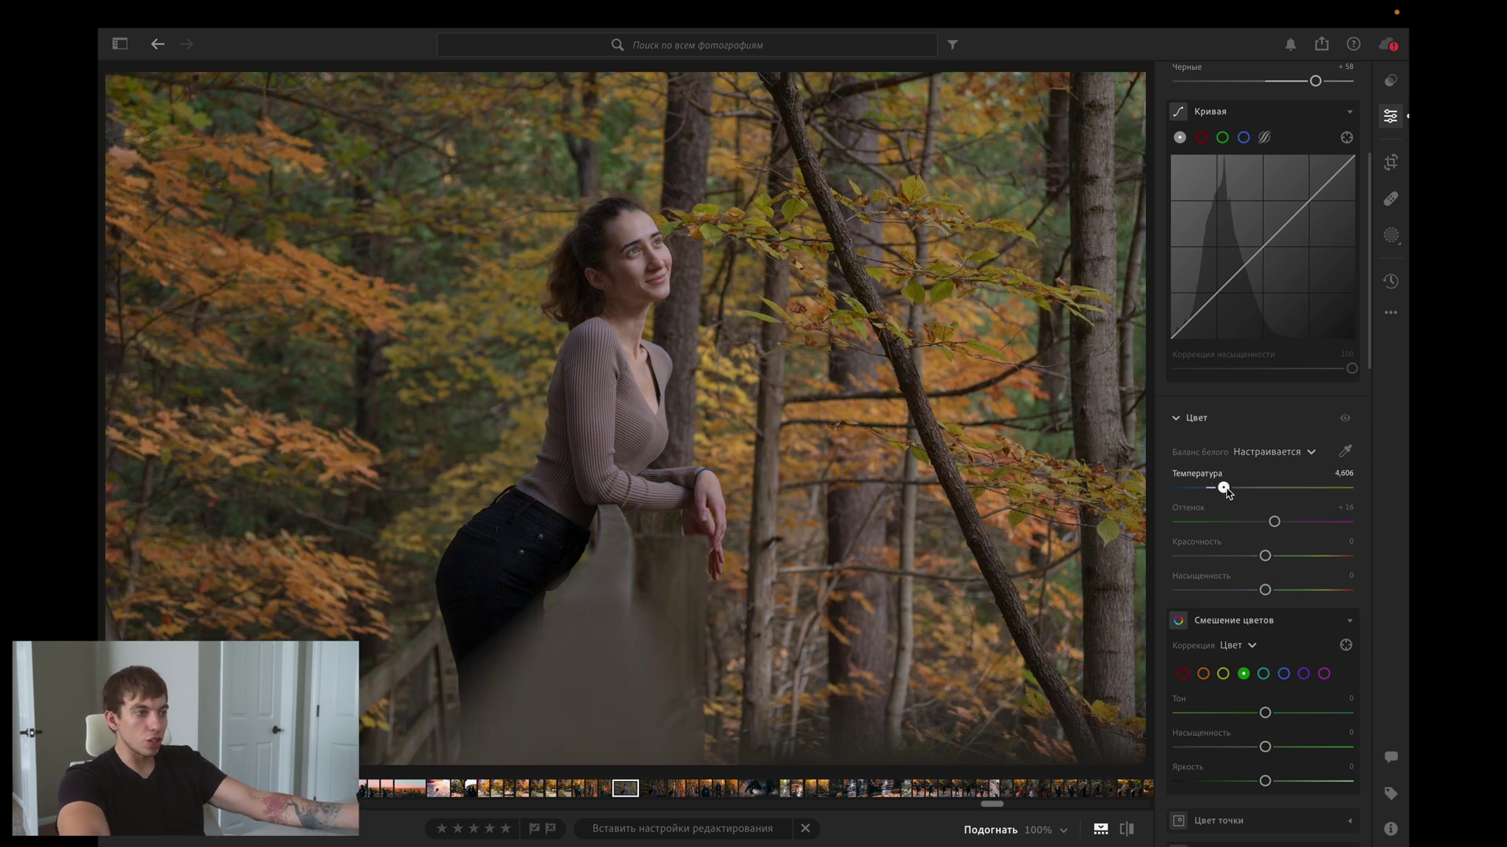
{"action": "left_click_drag", "start_coordinate": [1226, 490], "coordinate": [1246, 498]}
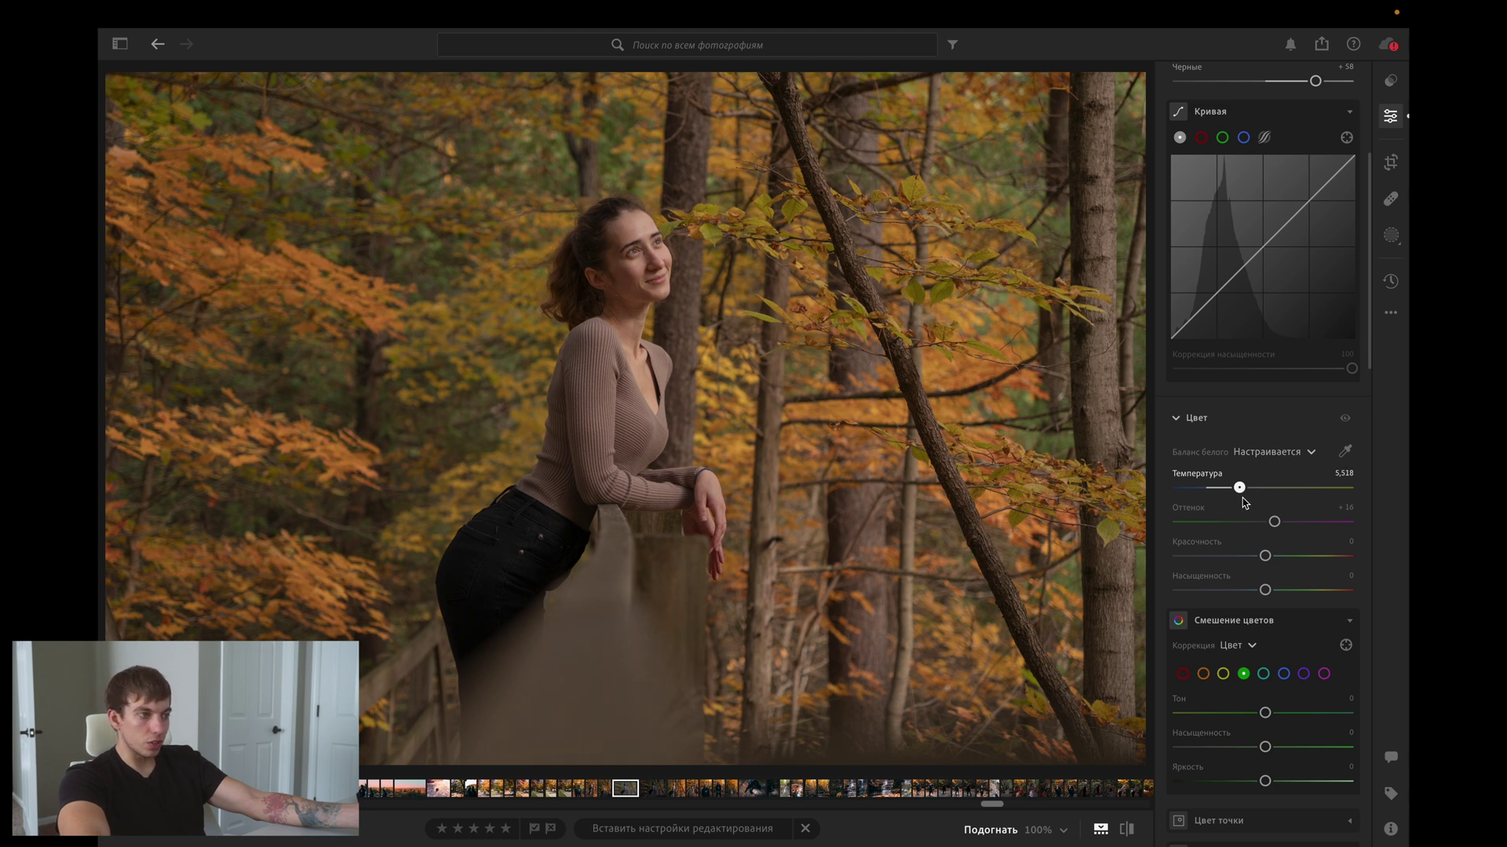
{"action": "left_click_drag", "start_coordinate": [1244, 502], "coordinate": [1239, 502]}
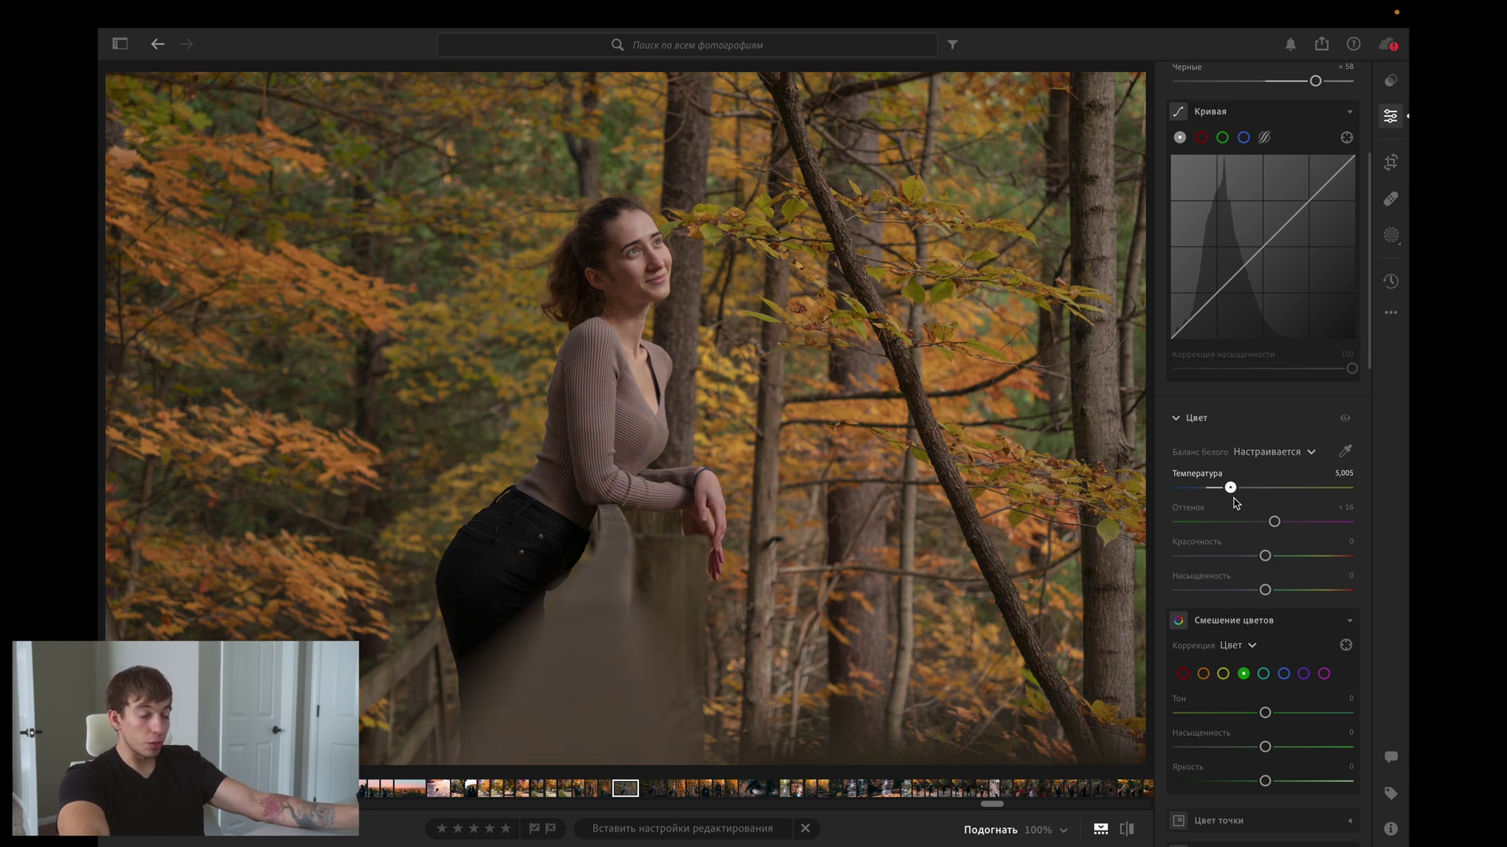
{"action": "left_click_drag", "start_coordinate": [1236, 503], "coordinate": [1236, 501]}
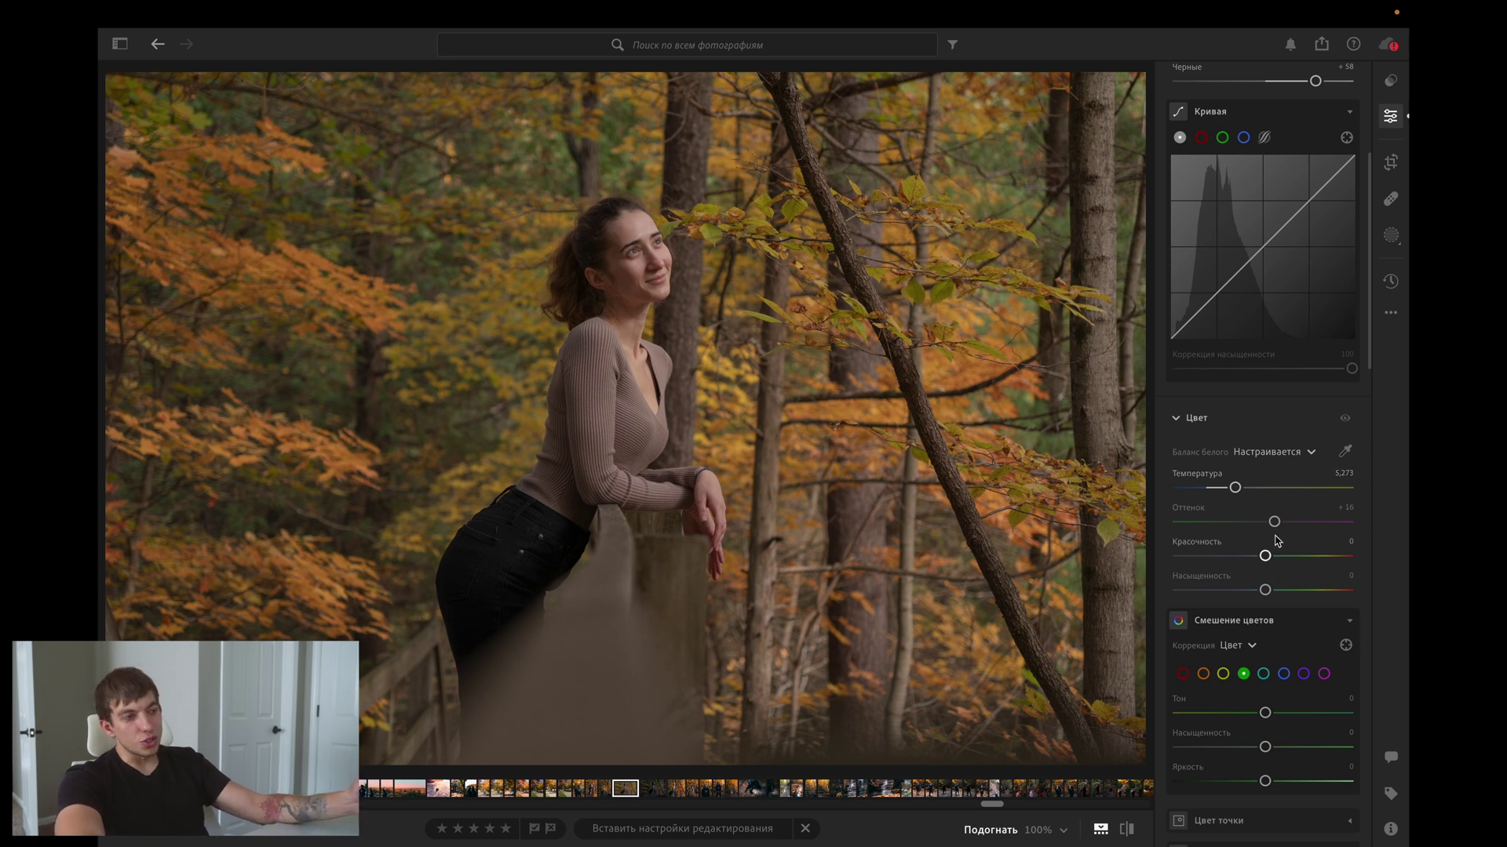
Keep Tint at +16 and reset Saturation to 0.
{"action": "mouse_move", "coordinate": [1274, 522]}
{"action": "left_mouse_down"}
{"action": "mouse_move", "coordinate": [1261, 522]}
{"action": "mouse_move", "coordinate": [1275, 522]}
{"action": "left_mouse_up"}
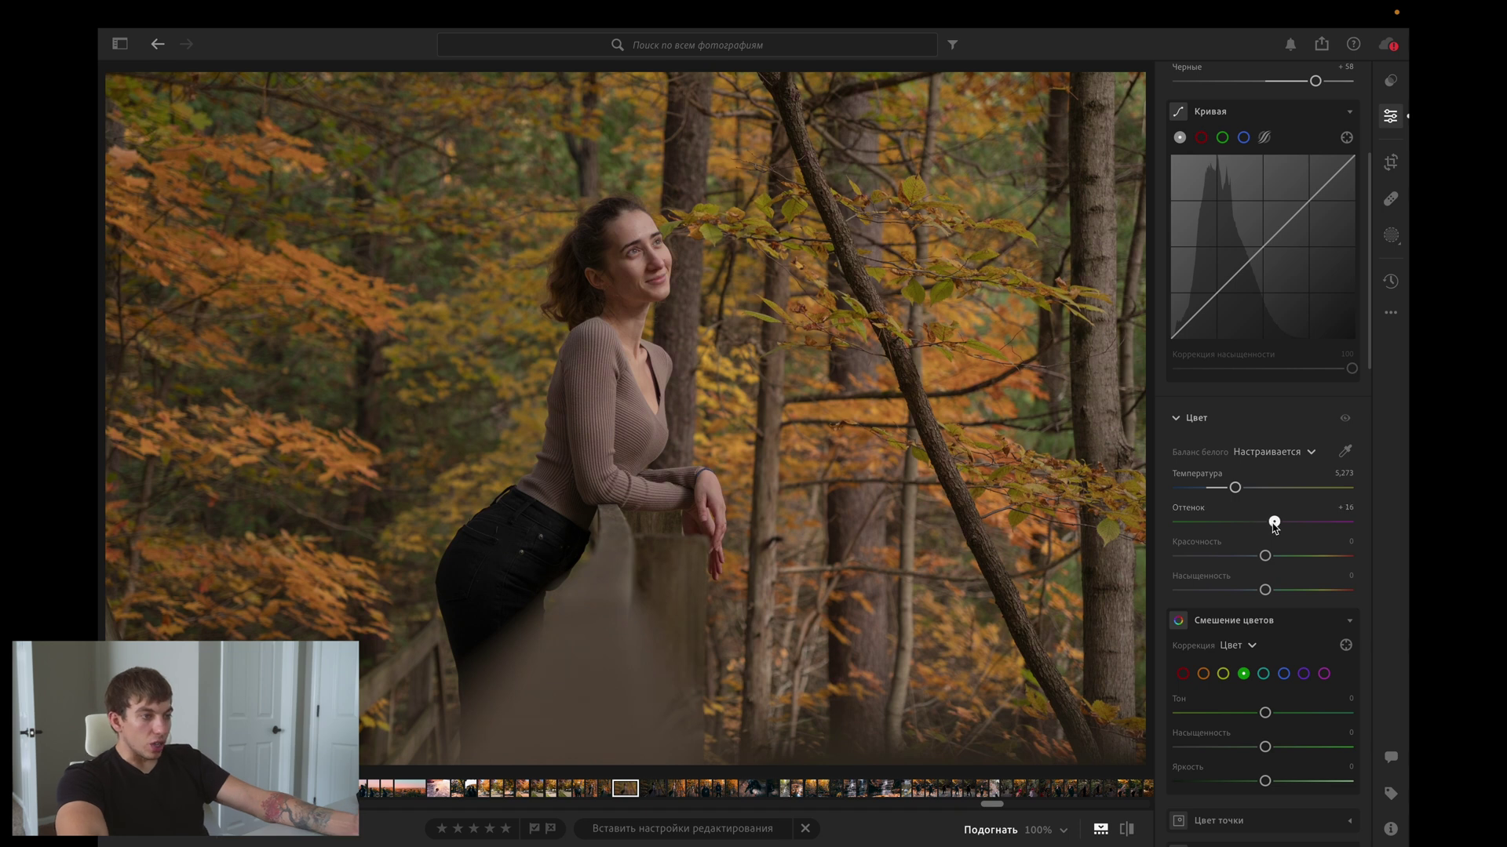
{"action": "left_click_drag", "start_coordinate": [1274, 527], "coordinate": [1276, 527]}
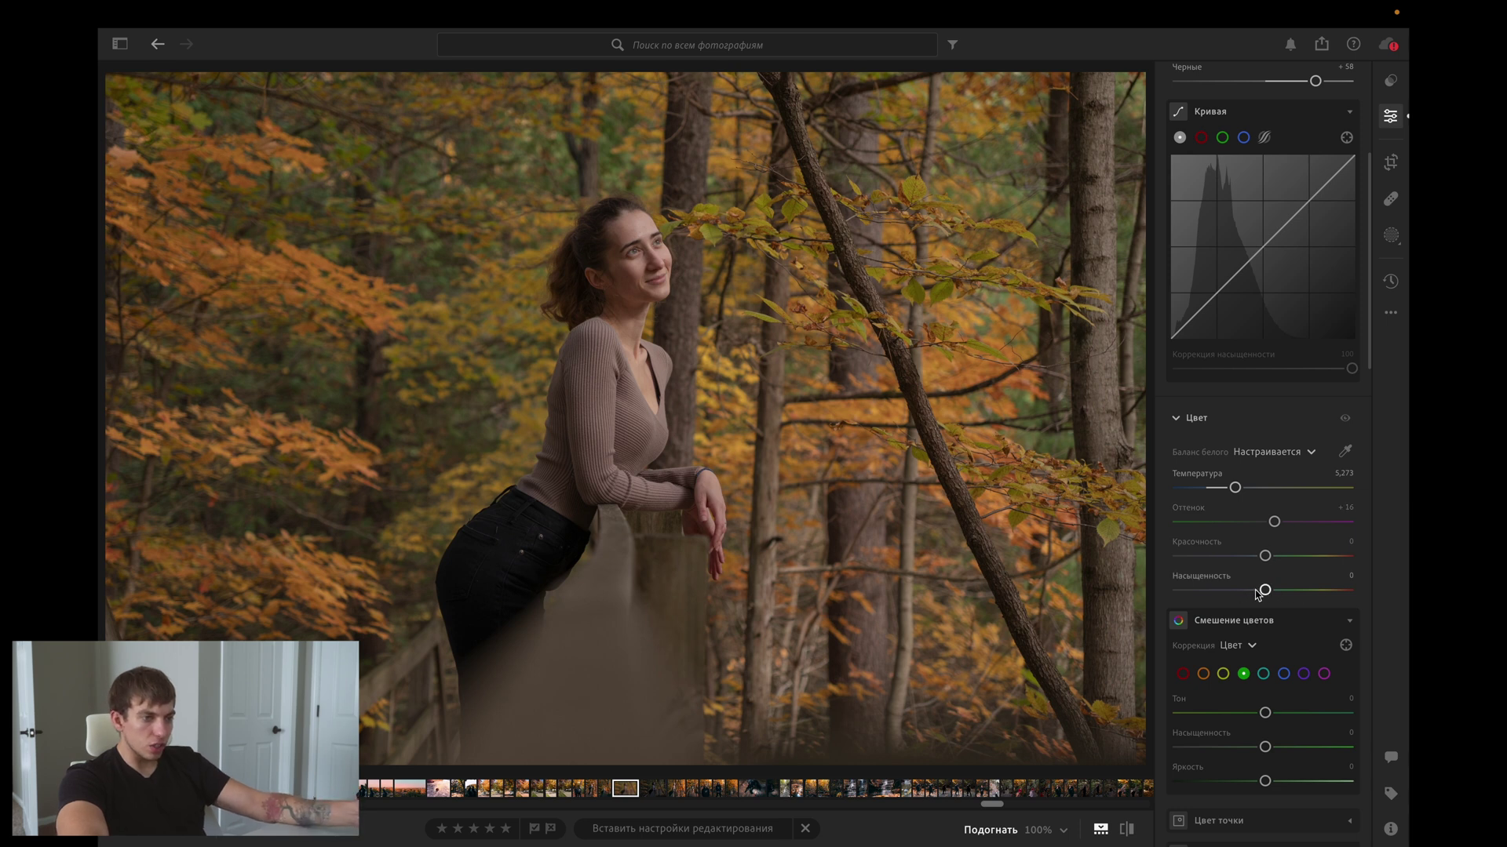
{"action": "left_click_drag", "start_coordinate": [1258, 594], "coordinate": [1254, 597]}
{"action": "double_click", "coordinate": [1257, 590]}
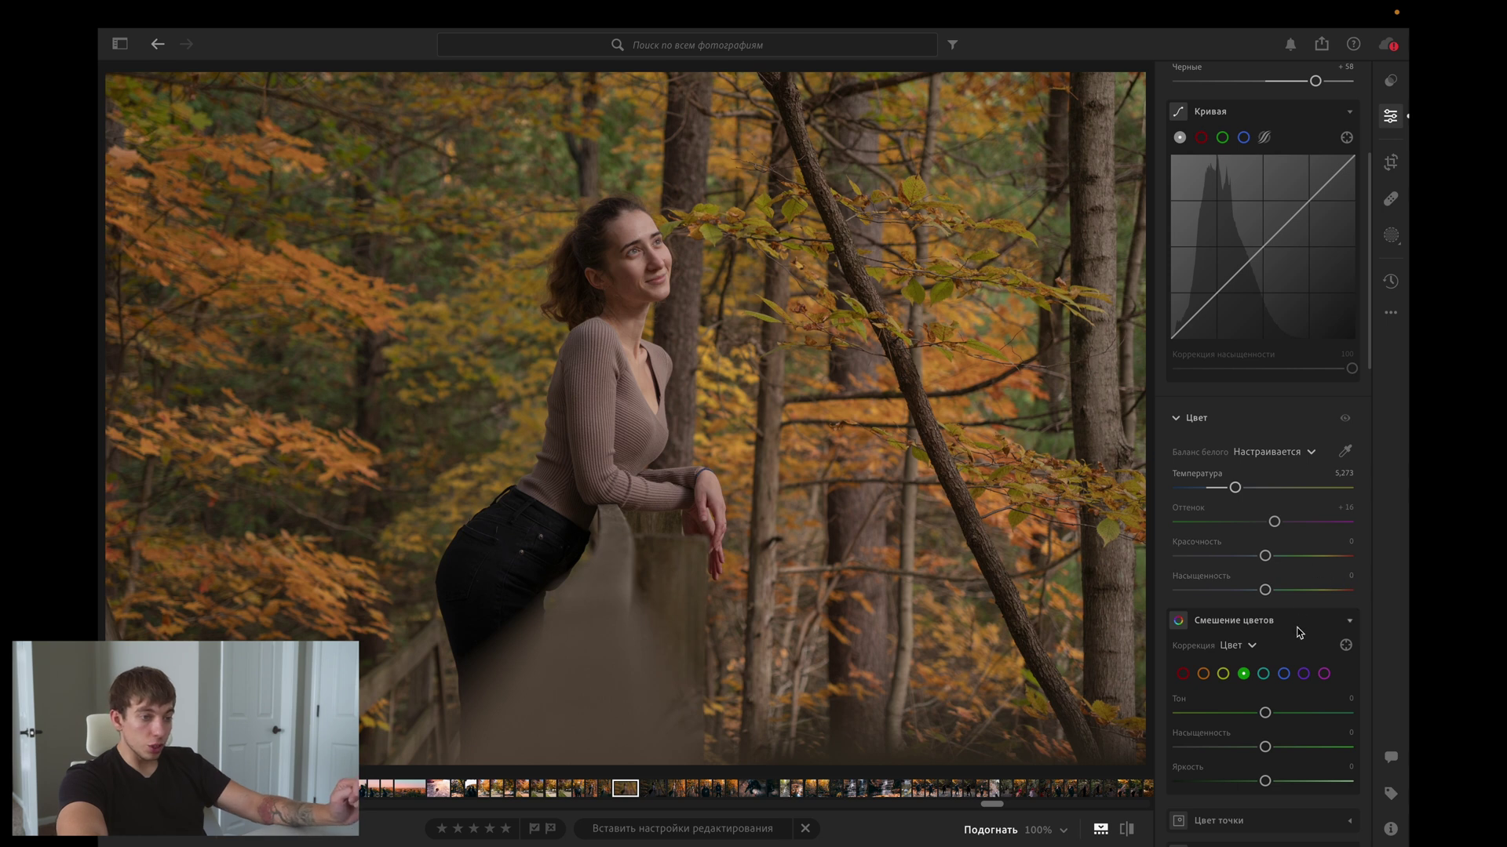
Browse the tone curve channels and settle on the overall point curve.
{"action": "scroll", "coordinate": [1293, 633], "scroll_direction": "down", "scroll_amount": 1}
{"action": "scroll", "coordinate": [1273, 262], "scroll_direction": "up", "scroll_amount": 2}
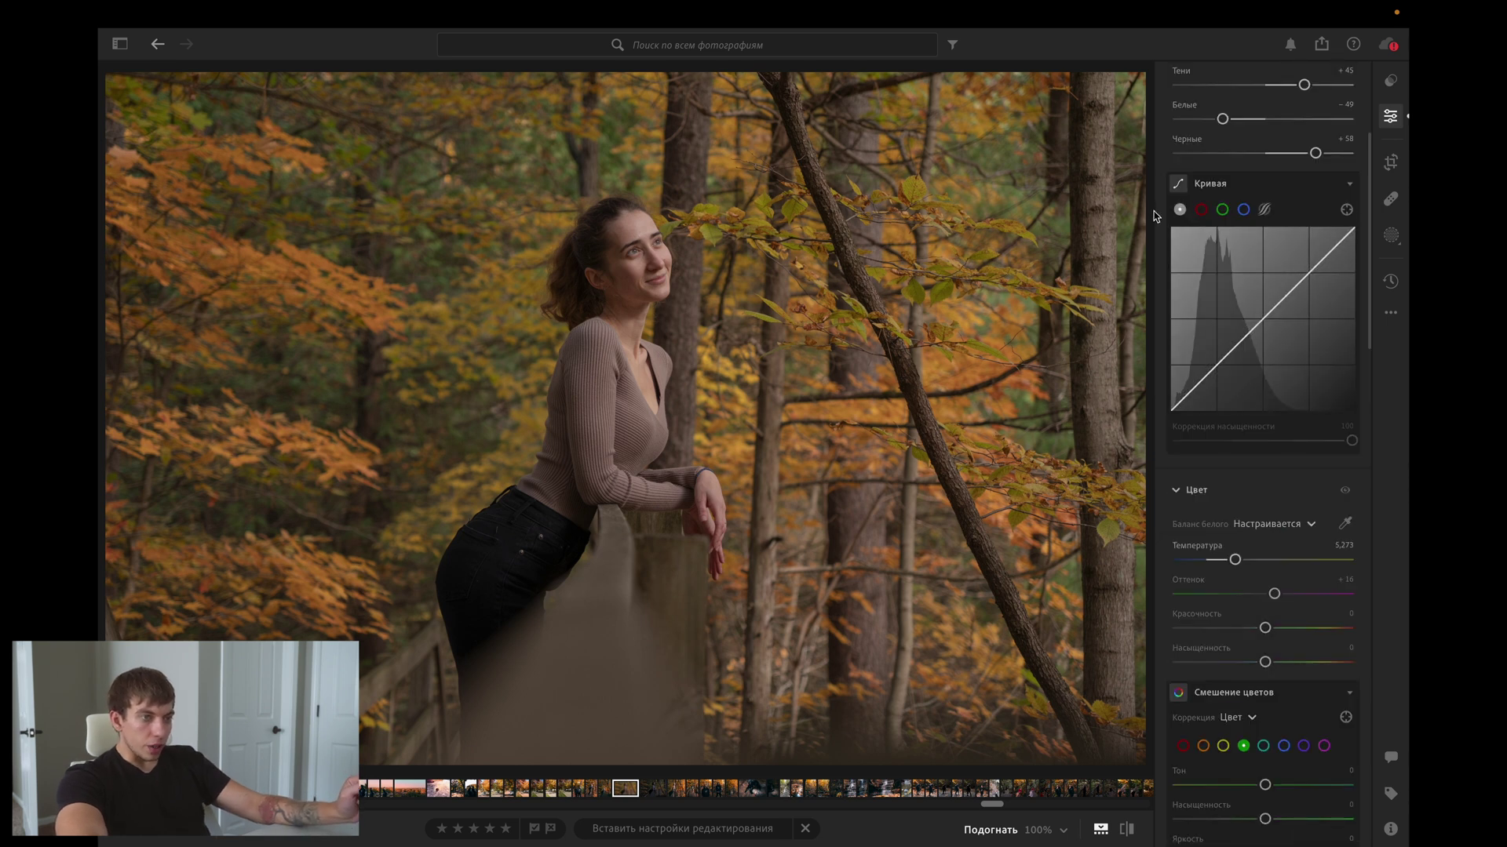
{"action": "scroll", "coordinate": [1224, 212], "scroll_direction": "up", "scroll_amount": 1}
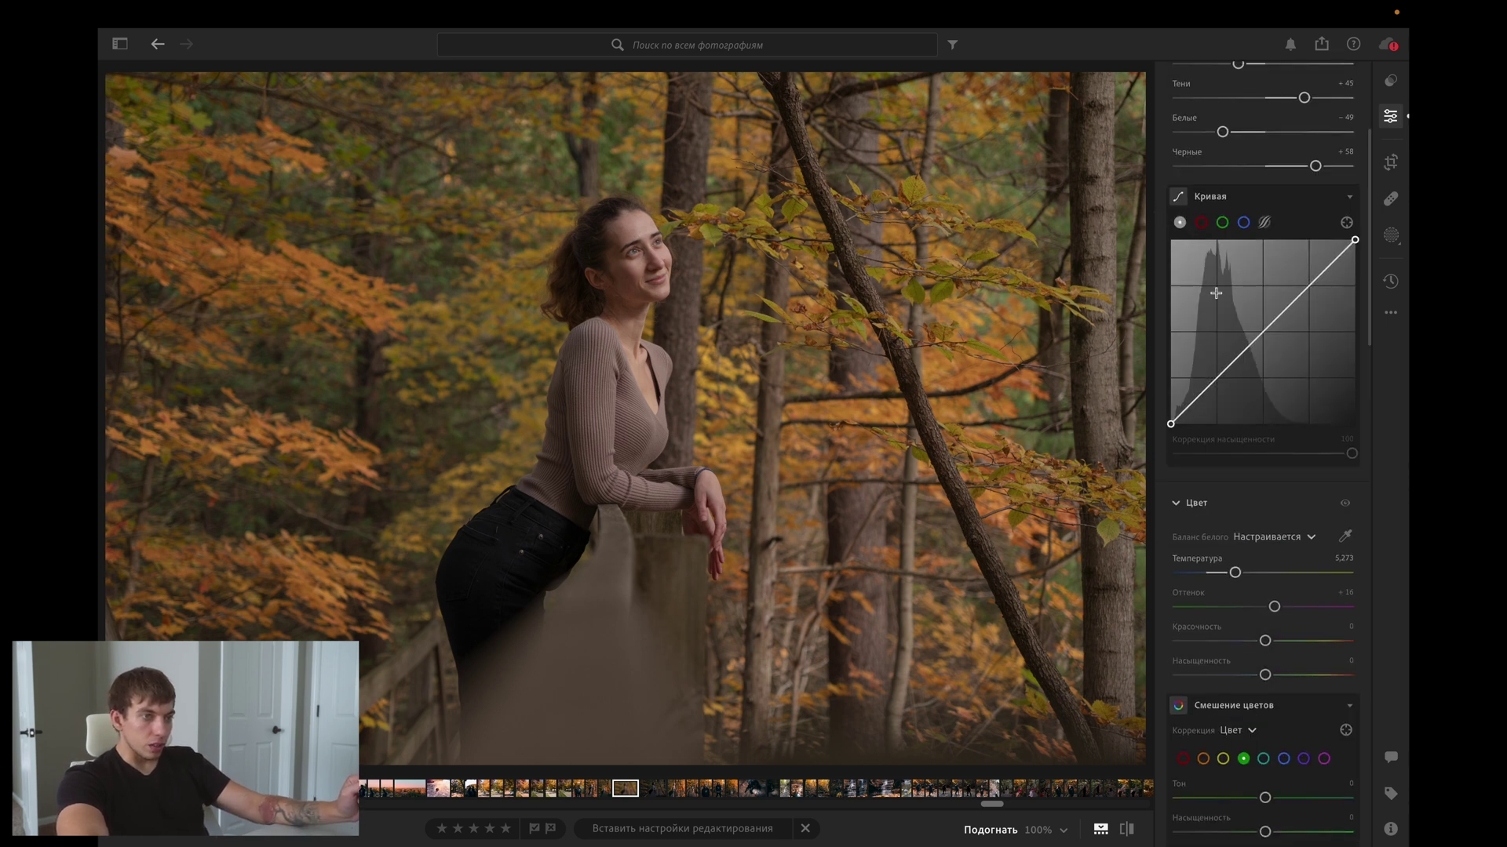
{"action": "left_click", "coordinate": [1202, 222]}
{"action": "left_click", "coordinate": [1243, 222]}
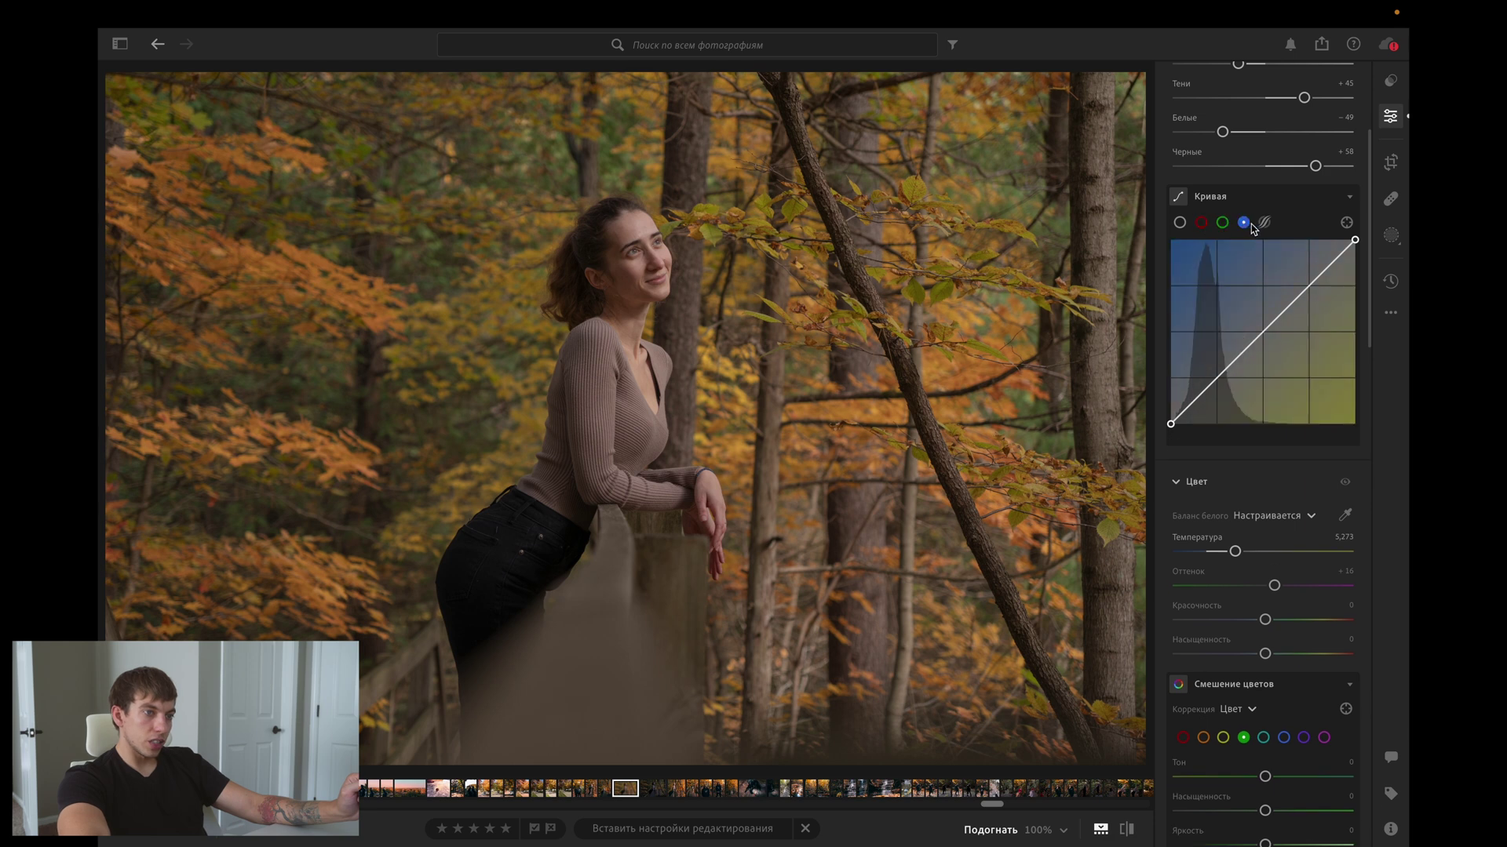
{"action": "left_click", "coordinate": [1179, 222]}
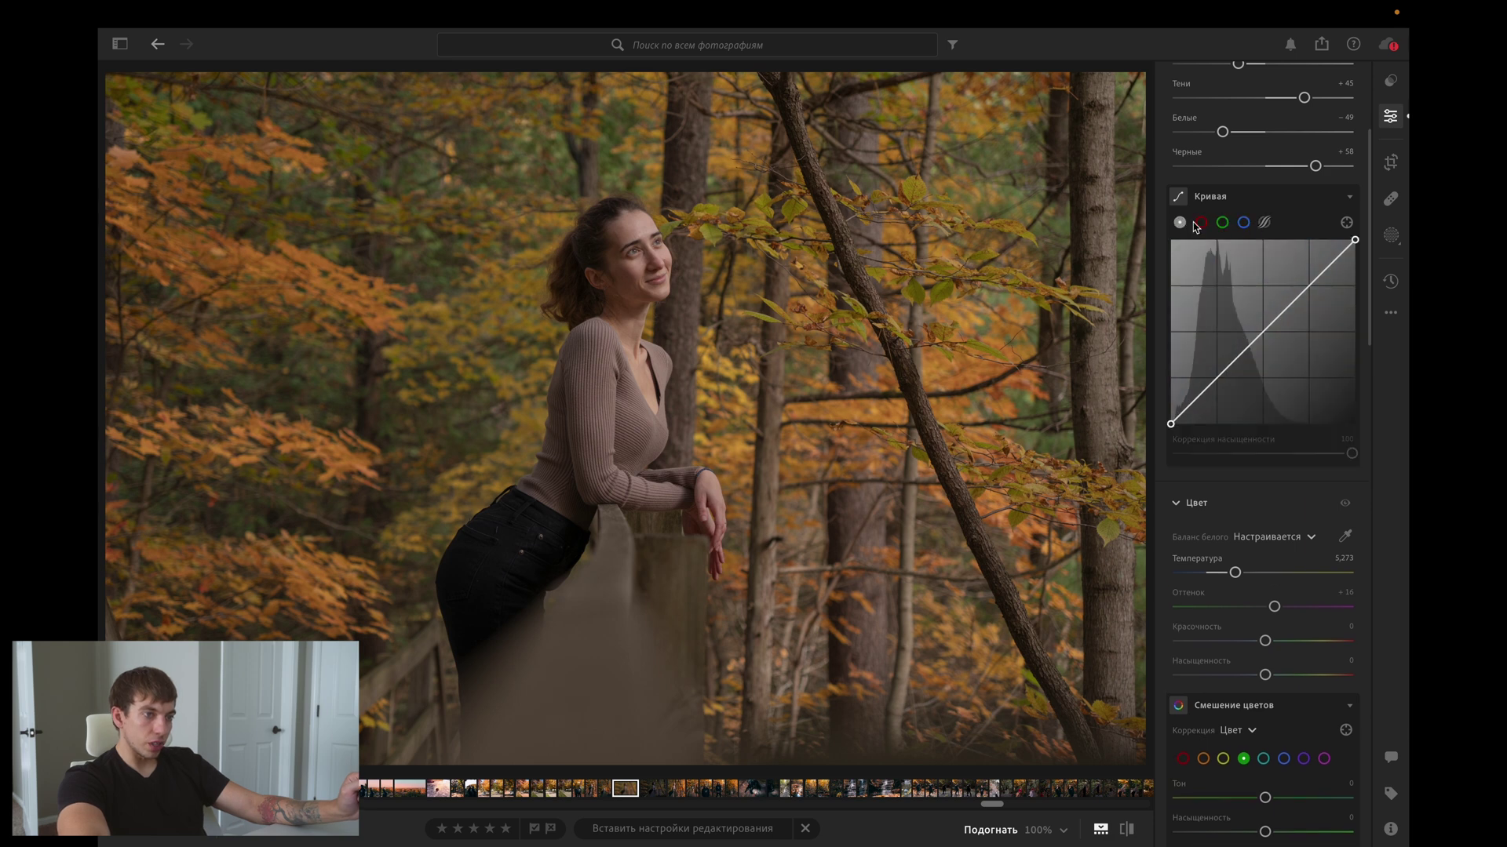
{"action": "left_click", "coordinate": [1243, 223]}
{"action": "left_click", "coordinate": [1265, 223]}
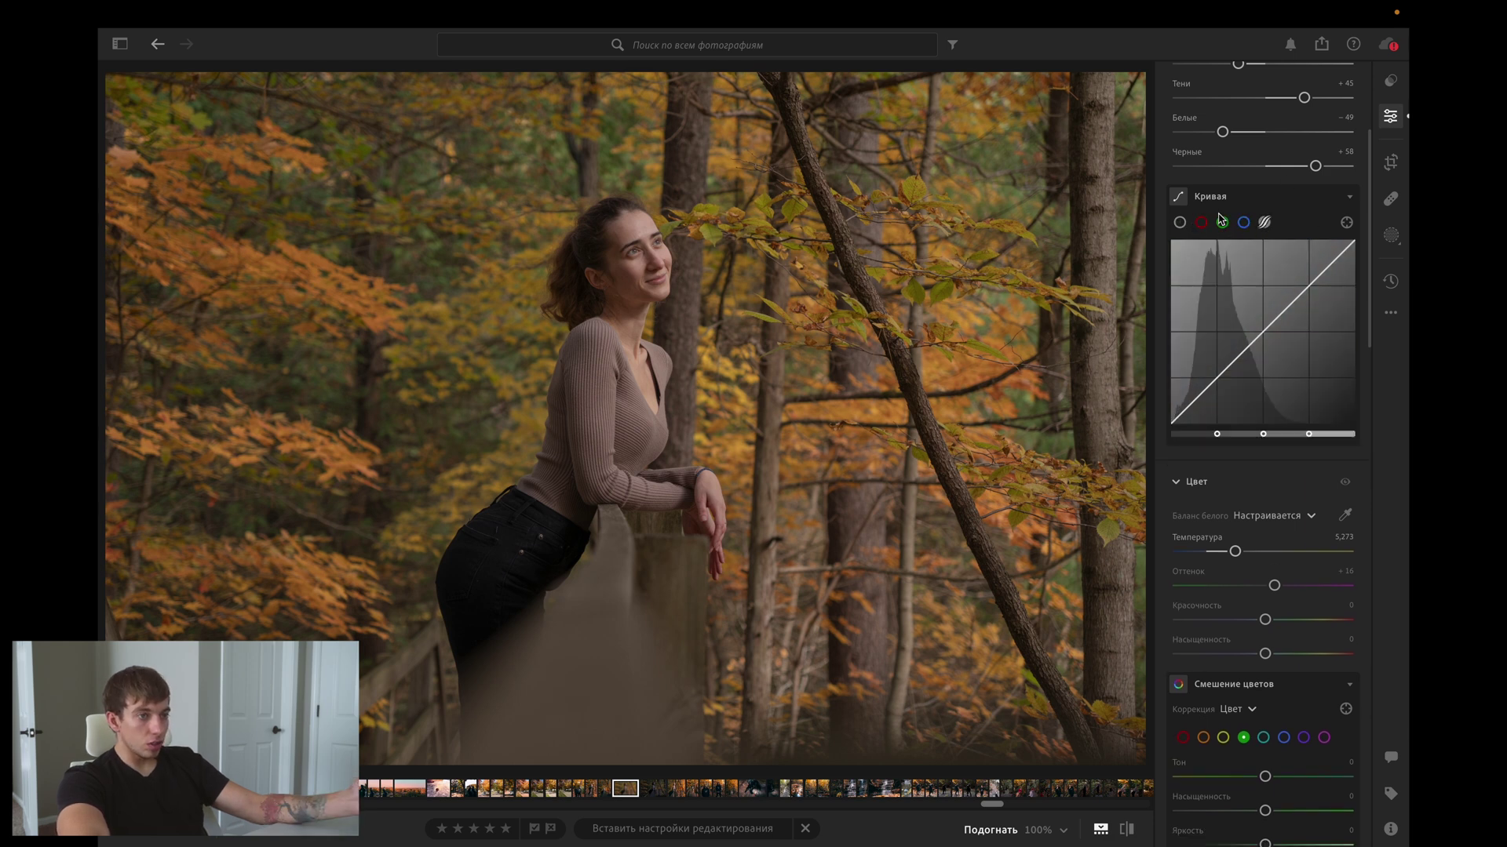
{"action": "left_click", "coordinate": [1180, 223]}
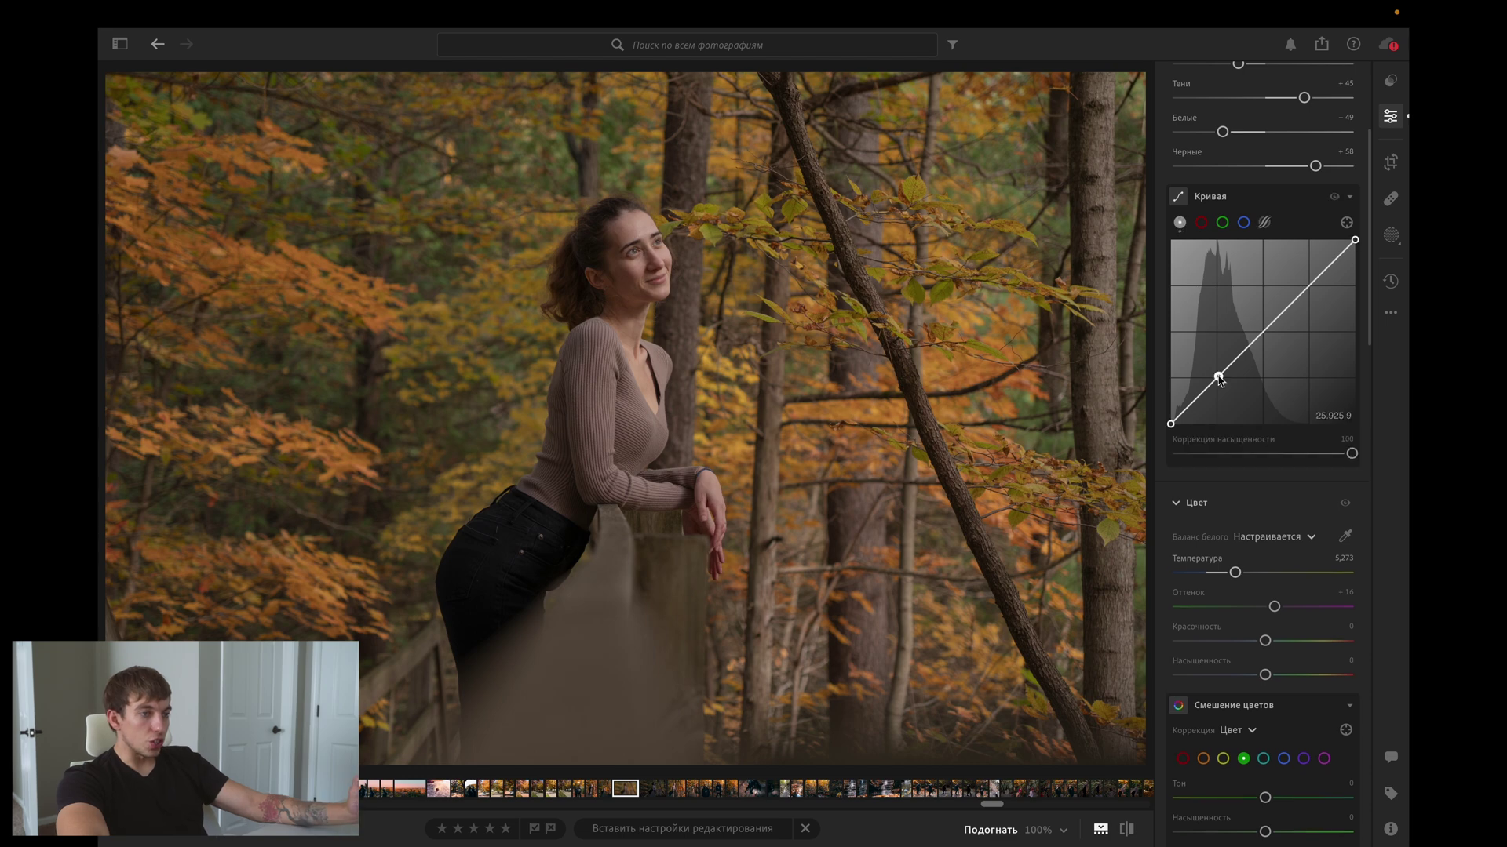
Add midtone, highlight and shadow points to form an S-shaped tone curve.
{"action": "left_click_drag", "start_coordinate": [1219, 380], "coordinate": [1219, 386]}
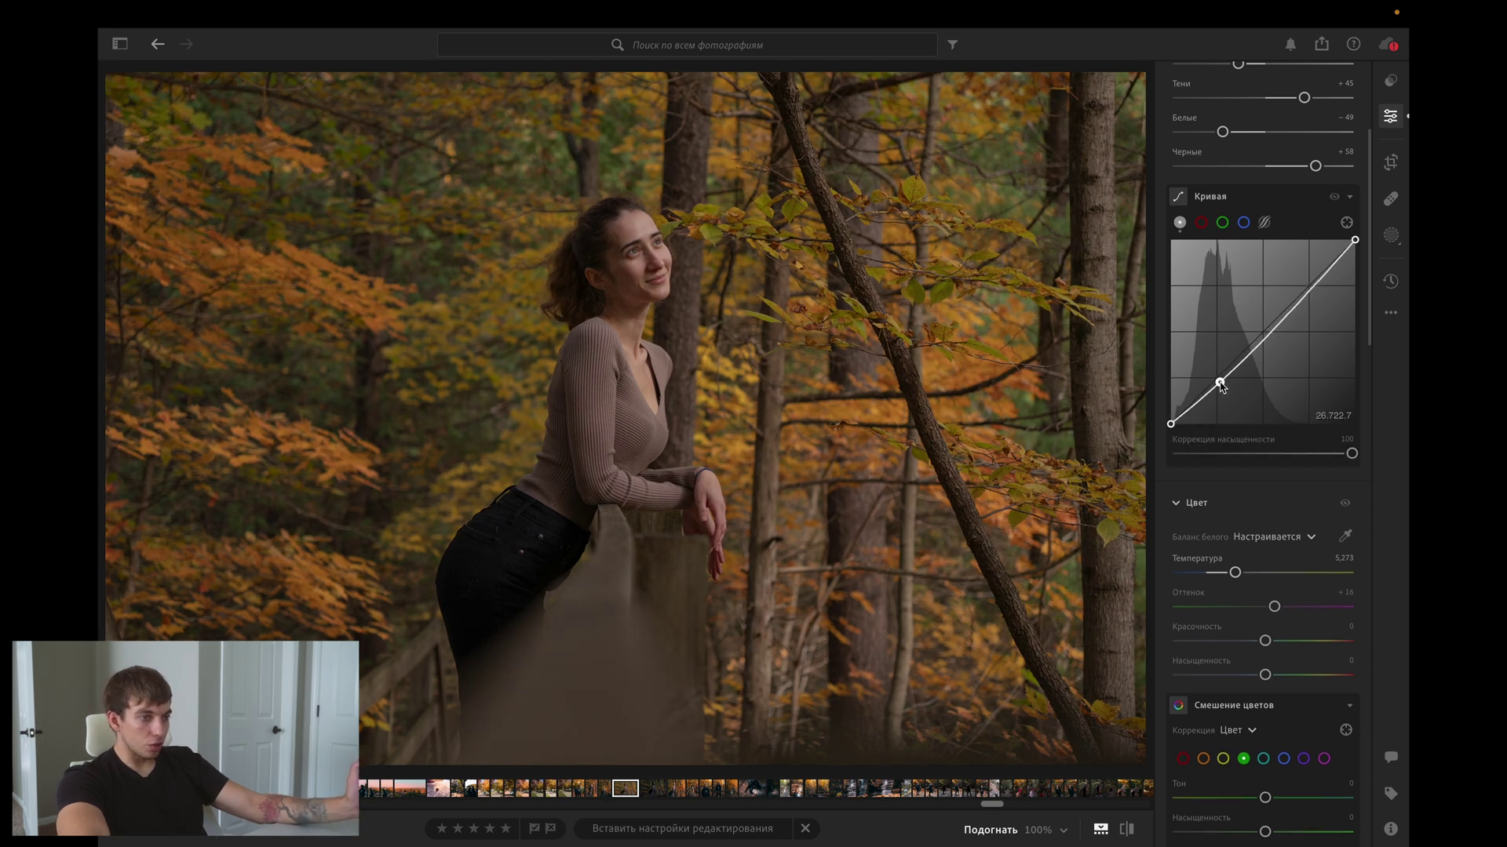
{"action": "double_click", "coordinate": [1217, 381]}
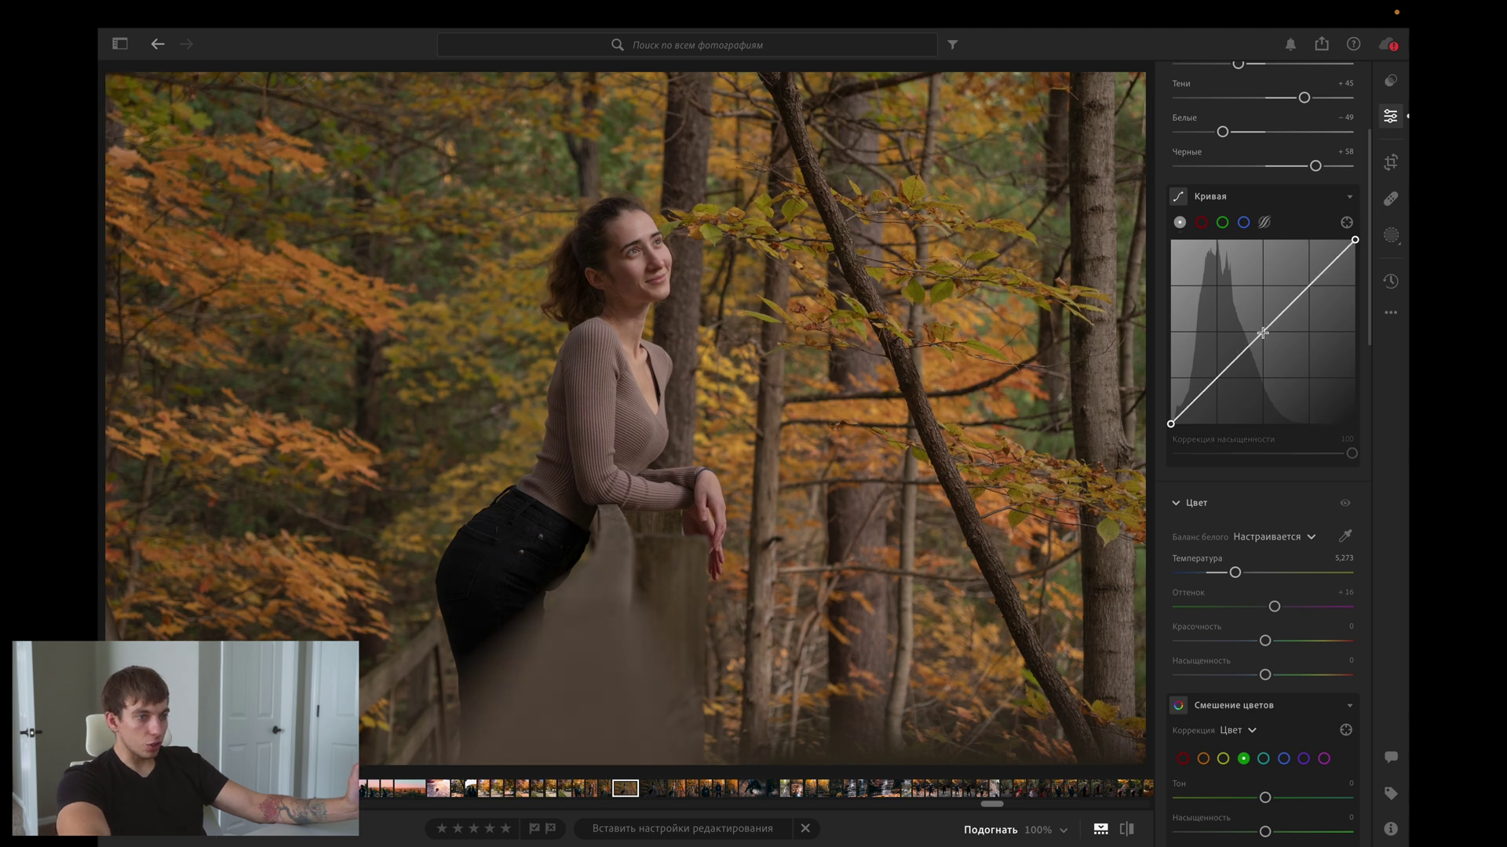
{"action": "left_click", "coordinate": [1264, 331]}
{"action": "left_click_drag", "start_coordinate": [1316, 280], "coordinate": [1310, 279]}
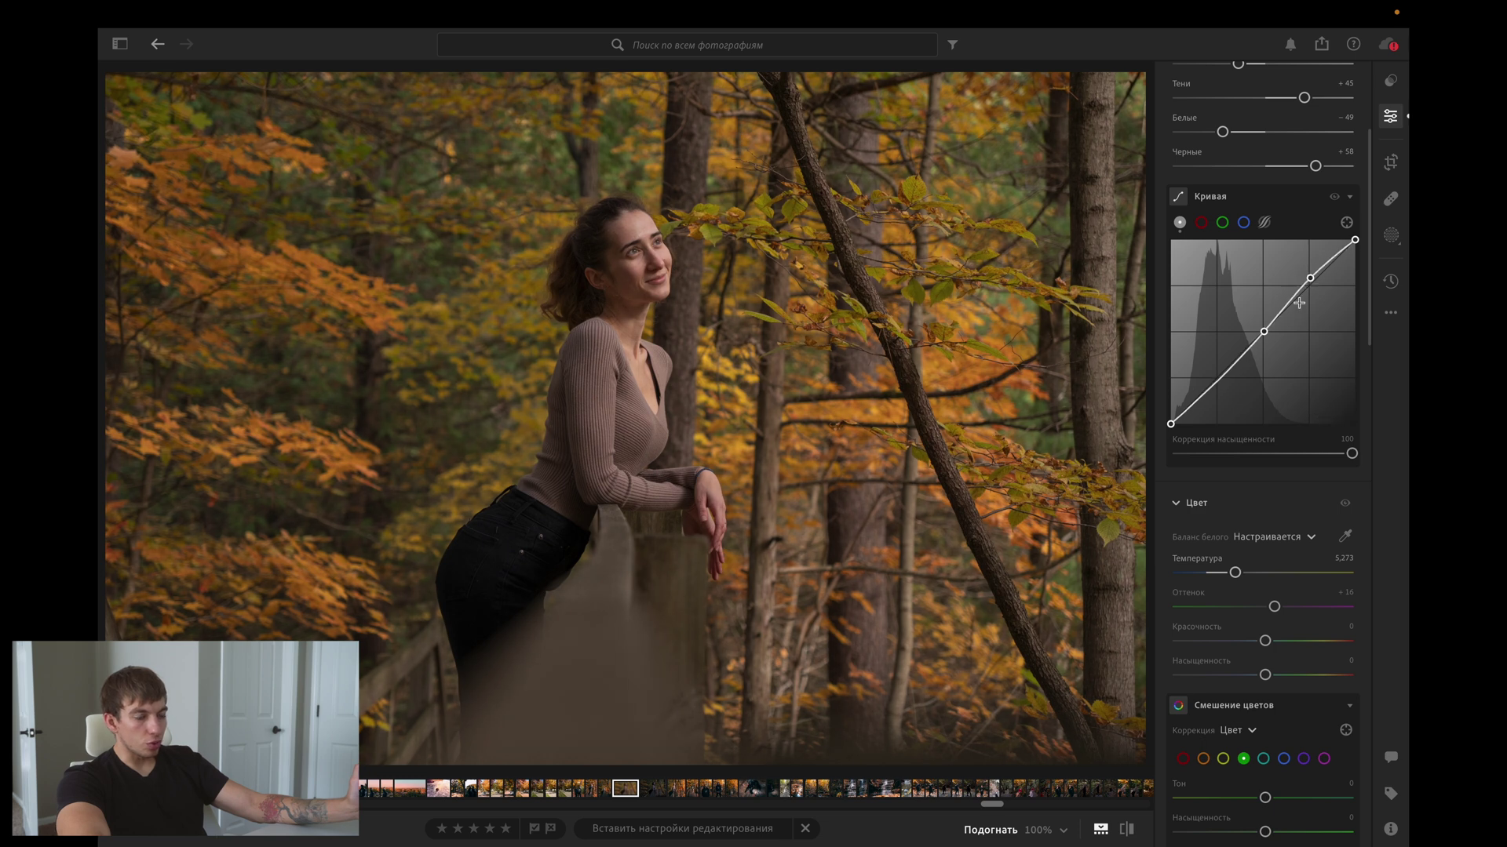
{"action": "left_click_drag", "start_coordinate": [1216, 377], "coordinate": [1219, 383]}
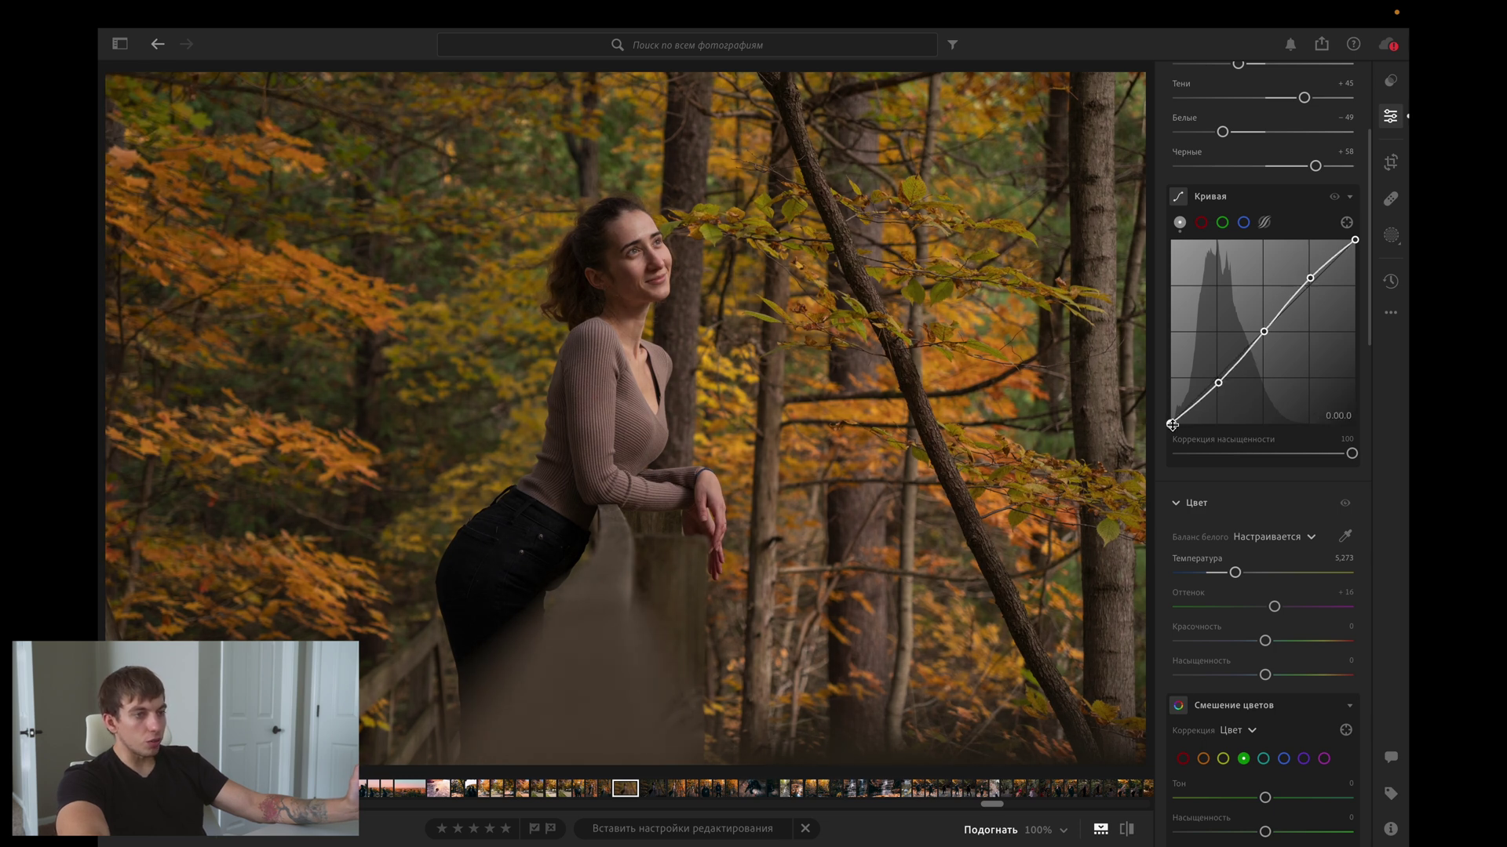
Lift the curve's black endpoint slightly for faded shadows.
{"action": "mouse_move", "coordinate": [1171, 424]}
{"action": "left_mouse_down"}
{"action": "mouse_move", "coordinate": [1162, 403]}
{"action": "mouse_move", "coordinate": [1159, 421]}
{"action": "mouse_move", "coordinate": [1220, 380]}
{"action": "left_mouse_up"}
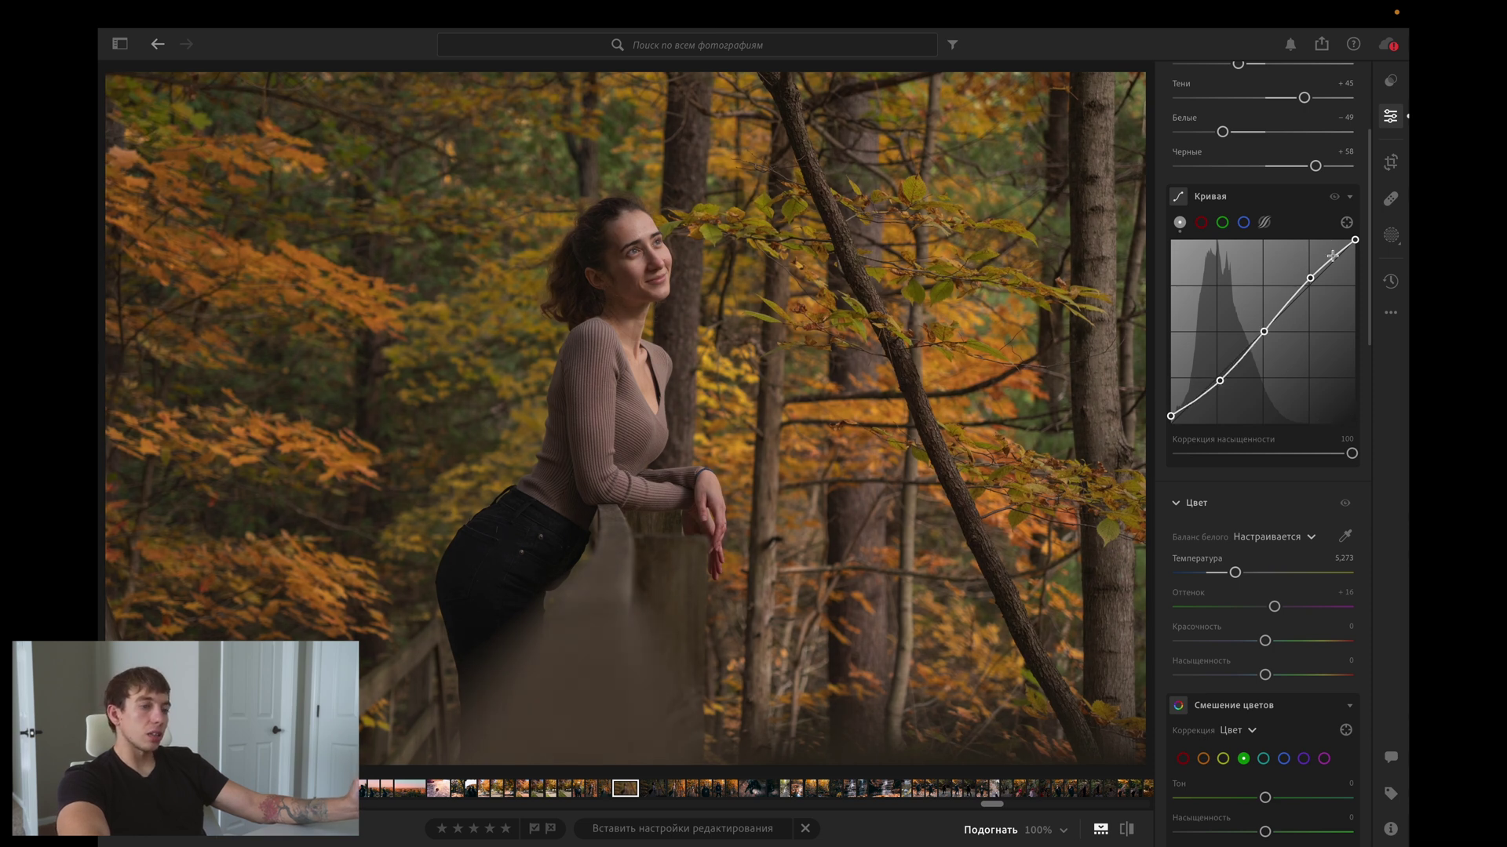
{"action": "left_click_drag", "start_coordinate": [1168, 418], "coordinate": [1223, 381]}
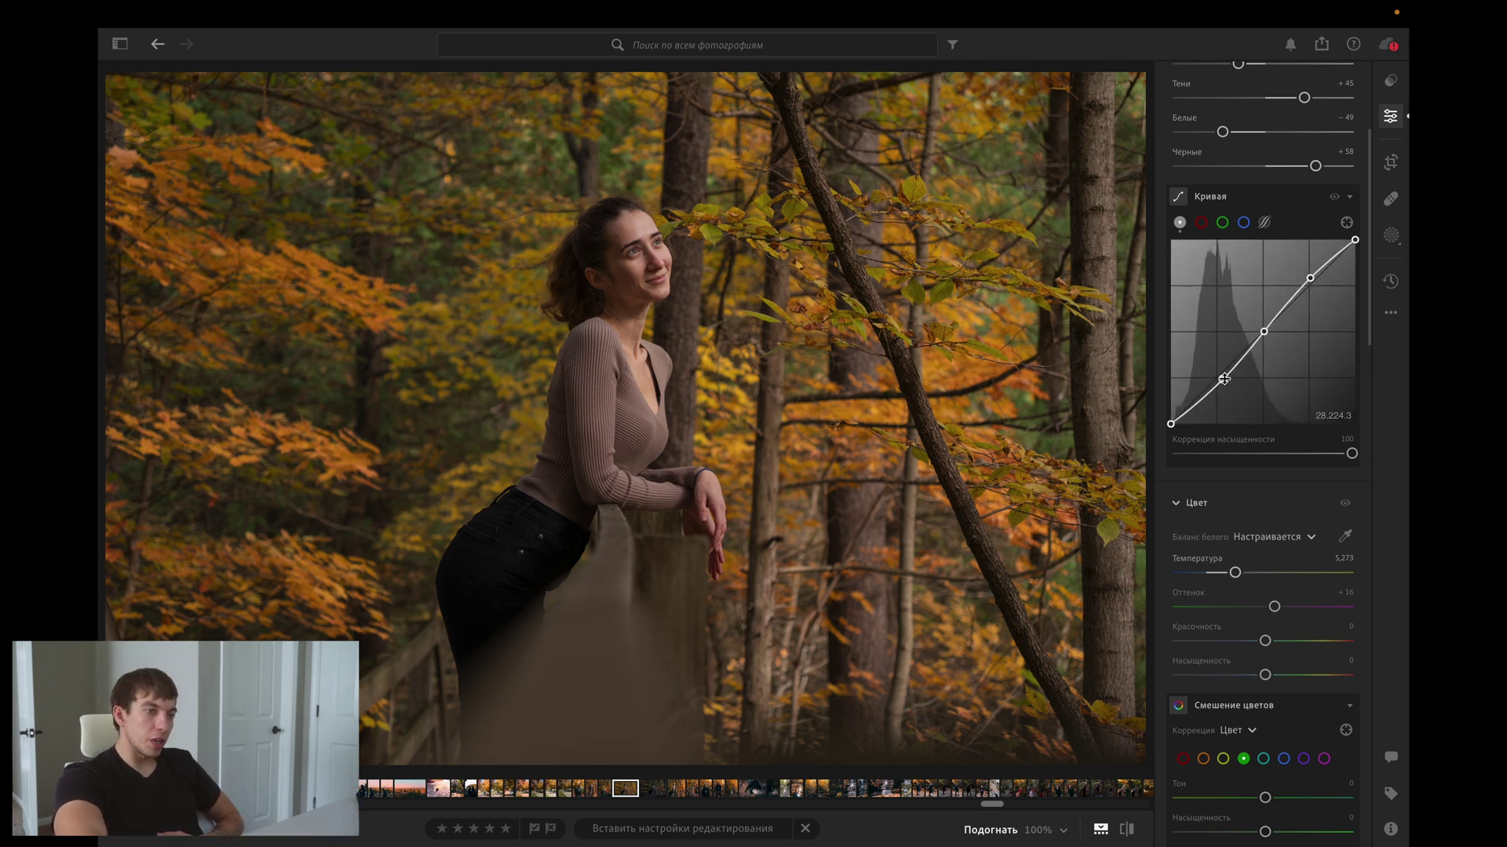
{"action": "mouse_move", "coordinate": [1170, 418]}
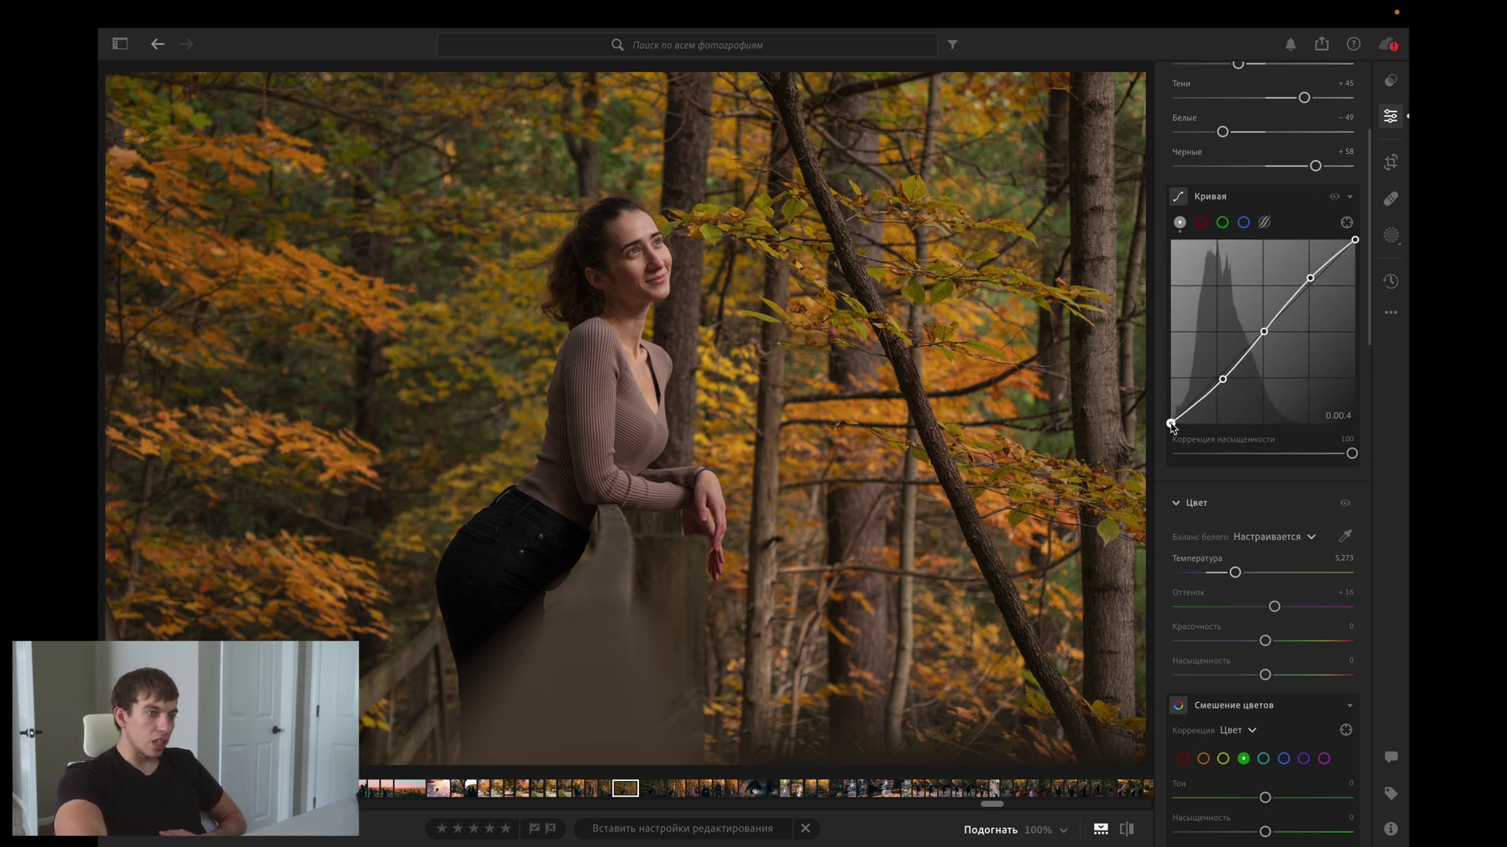
{"action": "left_click_drag", "start_coordinate": [1170, 424], "coordinate": [1164, 414]}
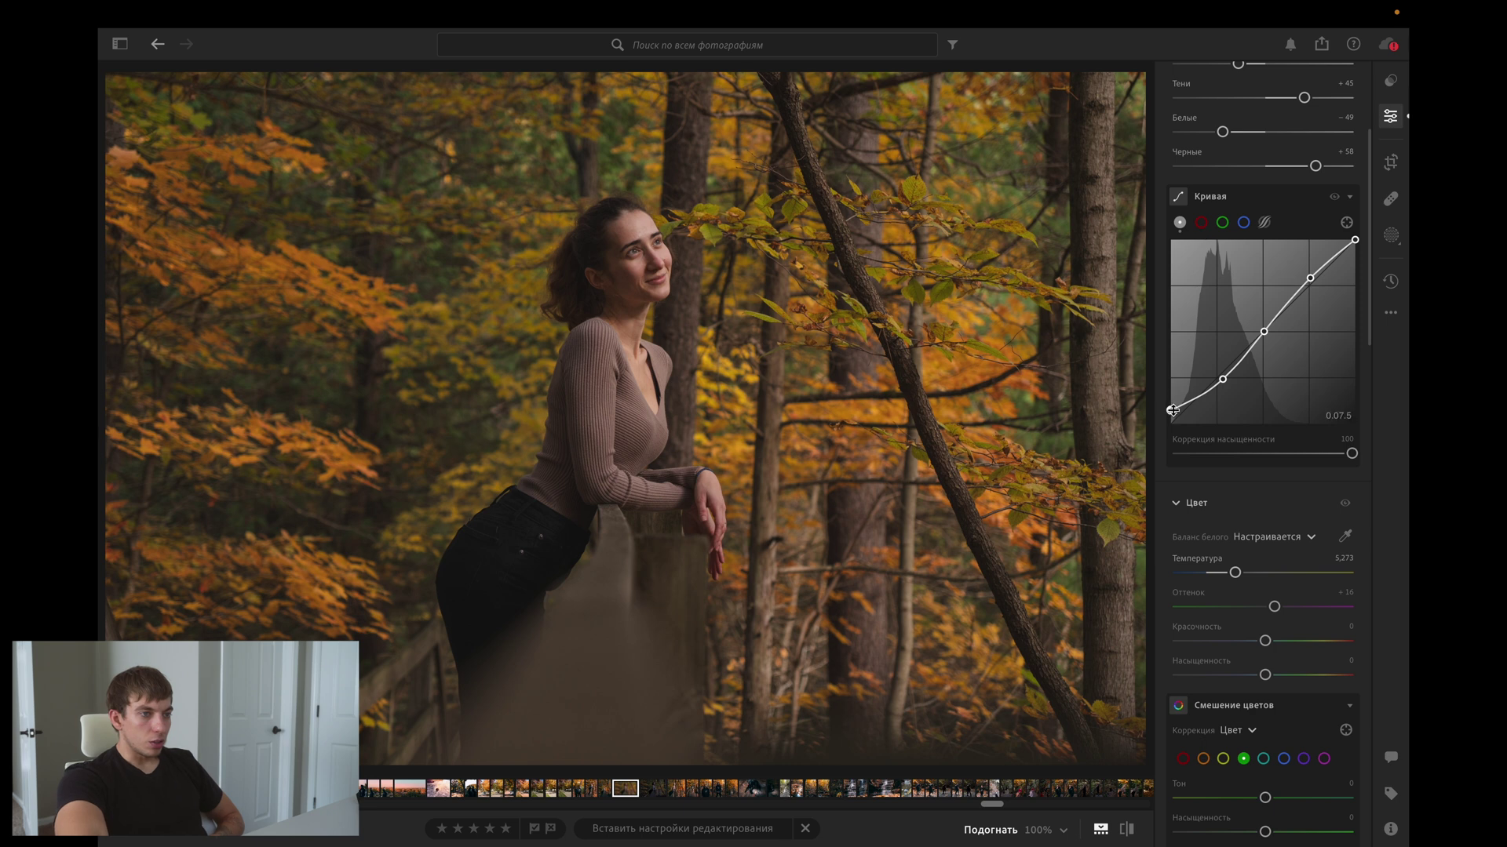
{"action": "left_click_drag", "start_coordinate": [1172, 409], "coordinate": [1170, 416]}
Review the red and blue channel curves, then return to the parametric curve.
{"action": "left_click", "coordinate": [1202, 223]}
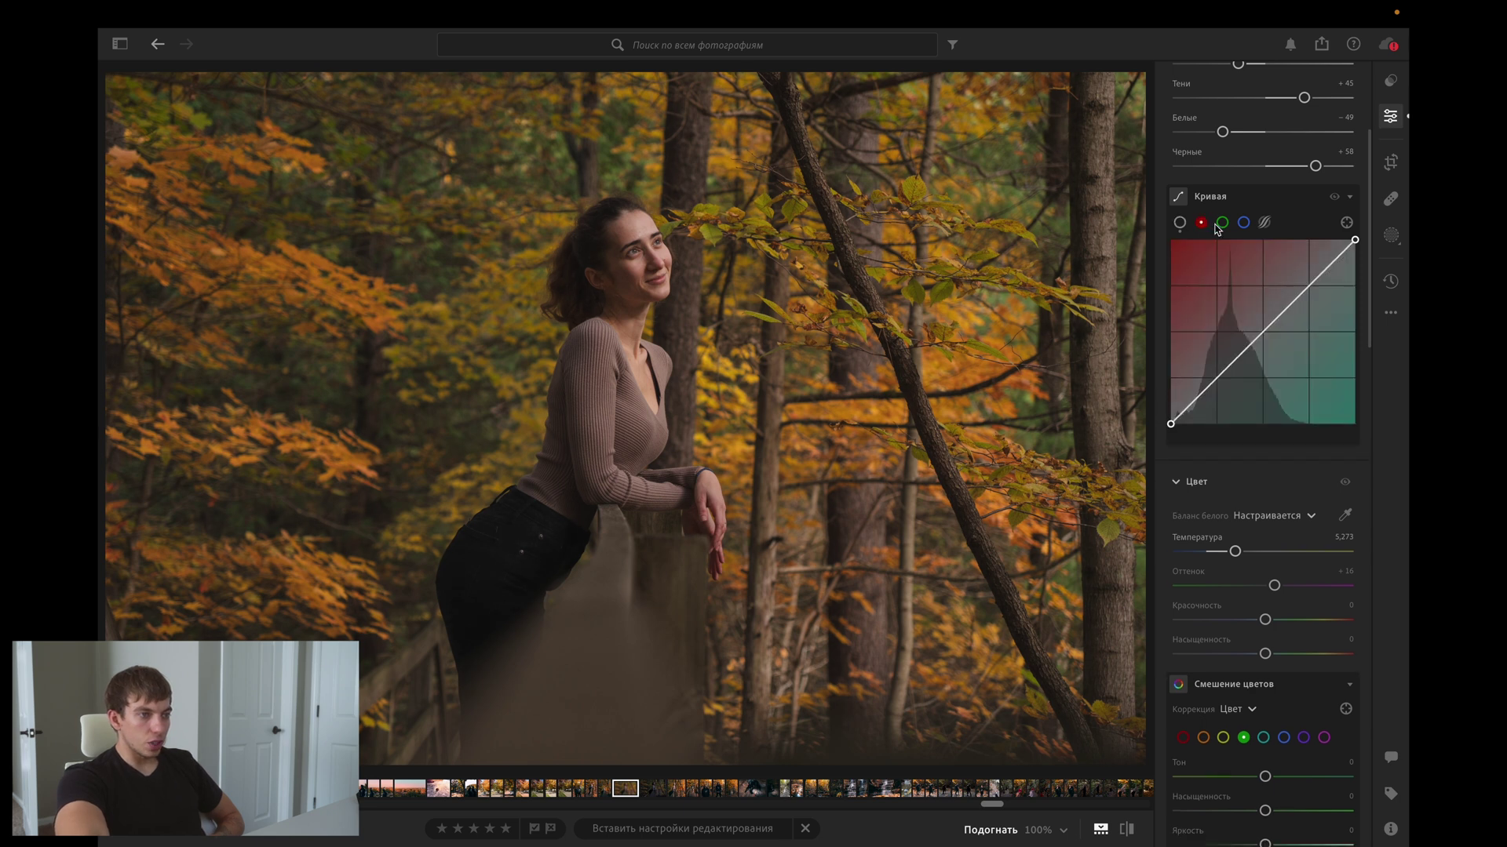
{"action": "left_click", "coordinate": [1224, 224]}
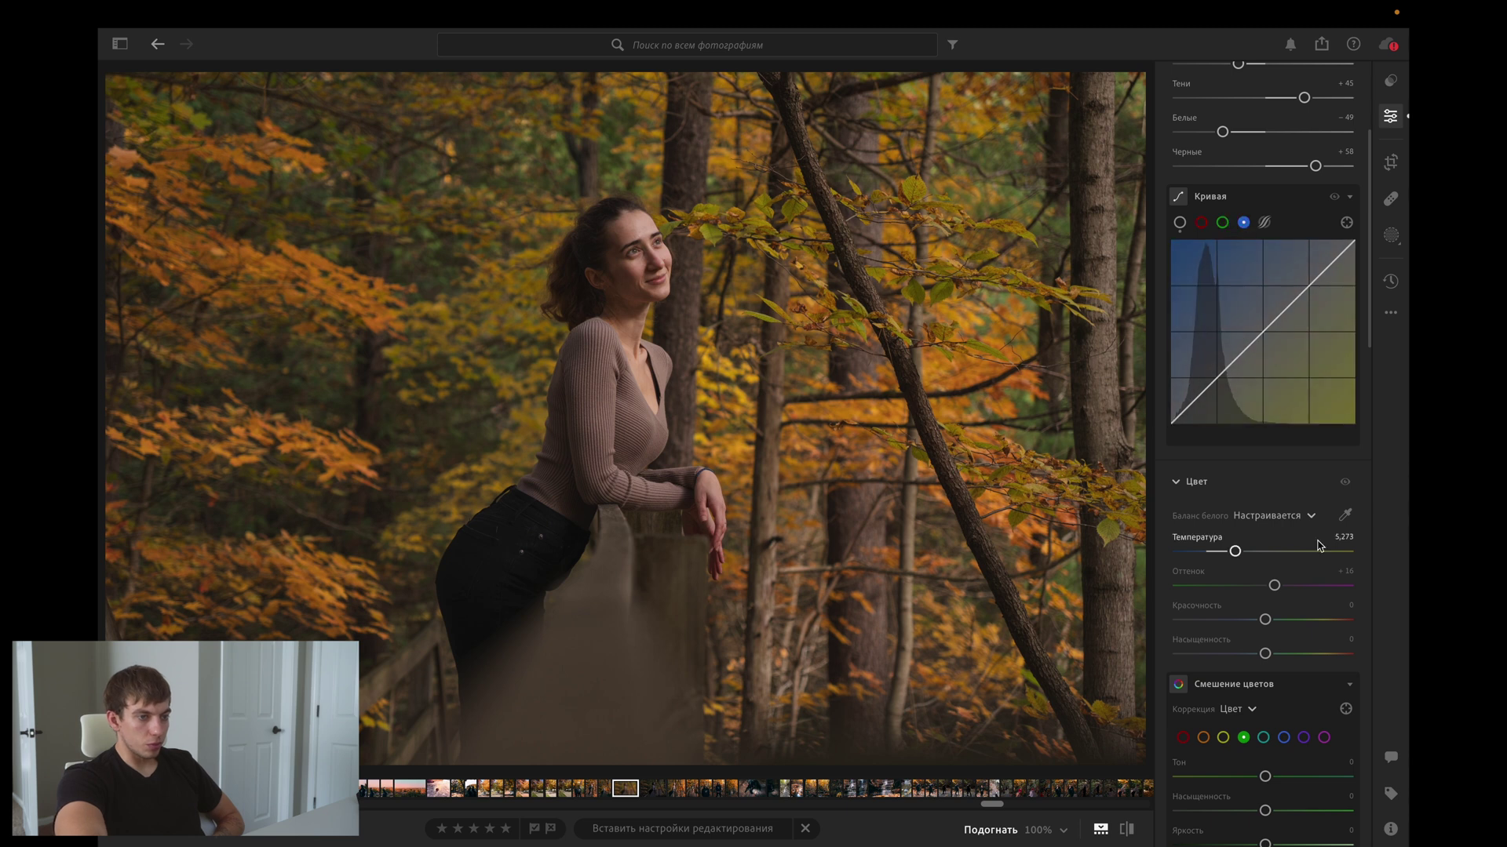
{"action": "left_click", "coordinate": [1266, 224]}
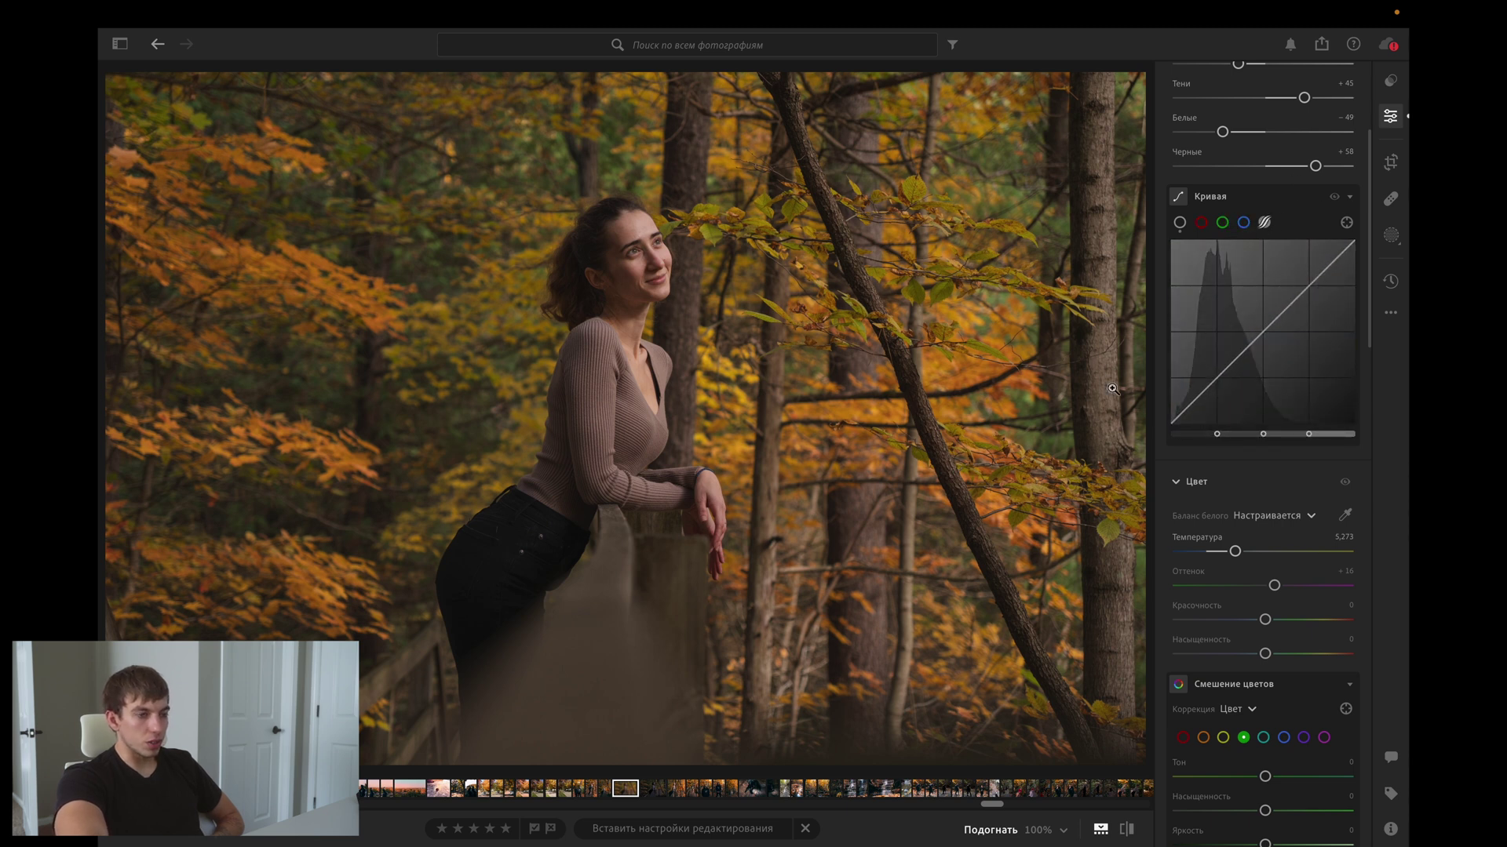
{"action": "scroll", "coordinate": [1316, 745], "scroll_direction": "down", "scroll_amount": 3}
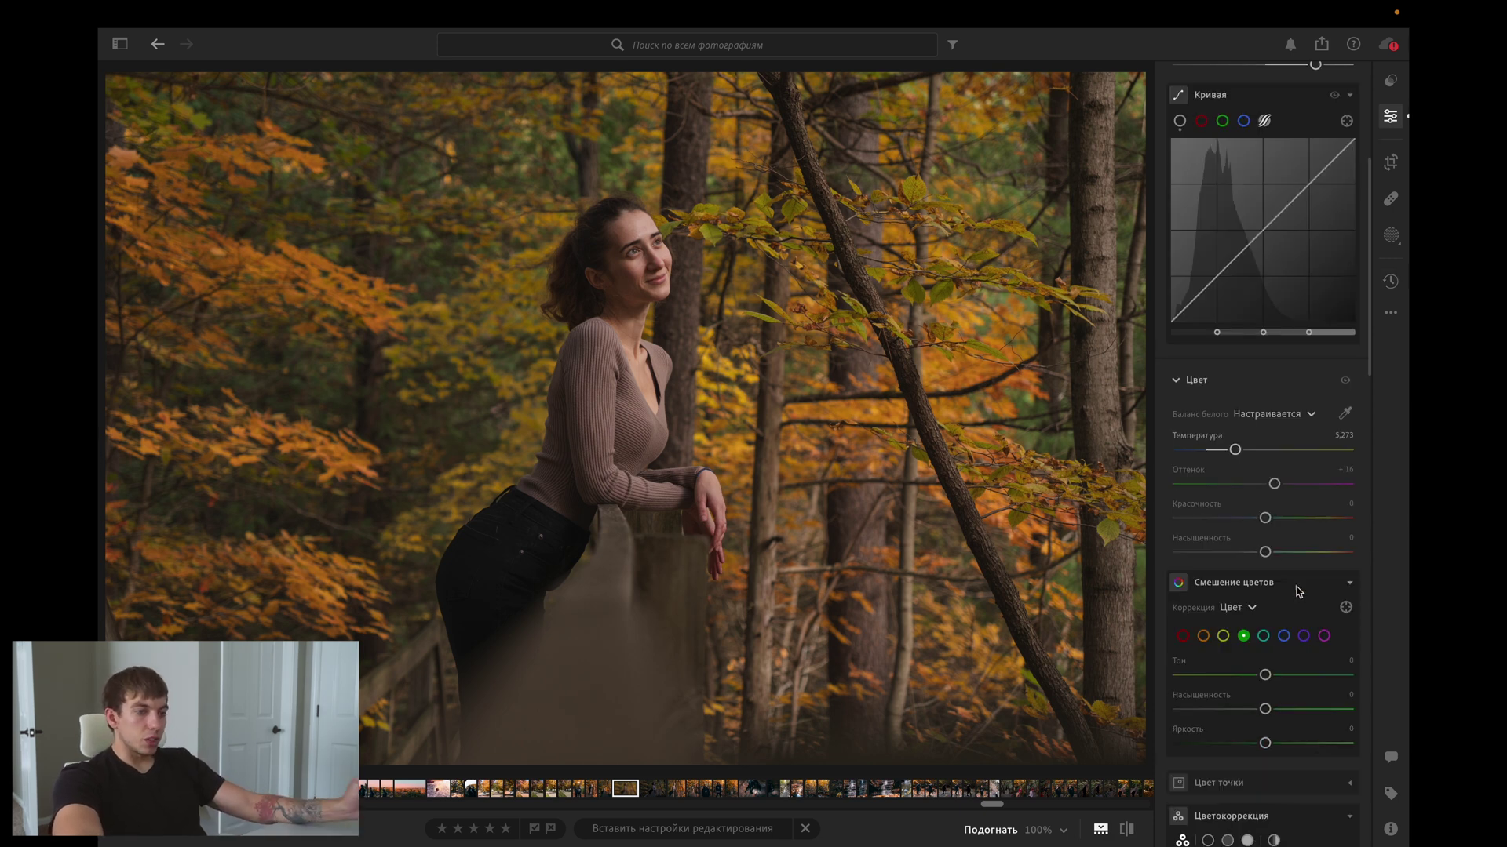
Set Colour Mix greens to hue −63, saturation −30 and luminance −8.
{"action": "left_click", "coordinate": [1224, 637]}
{"action": "left_click", "coordinate": [1243, 637]}
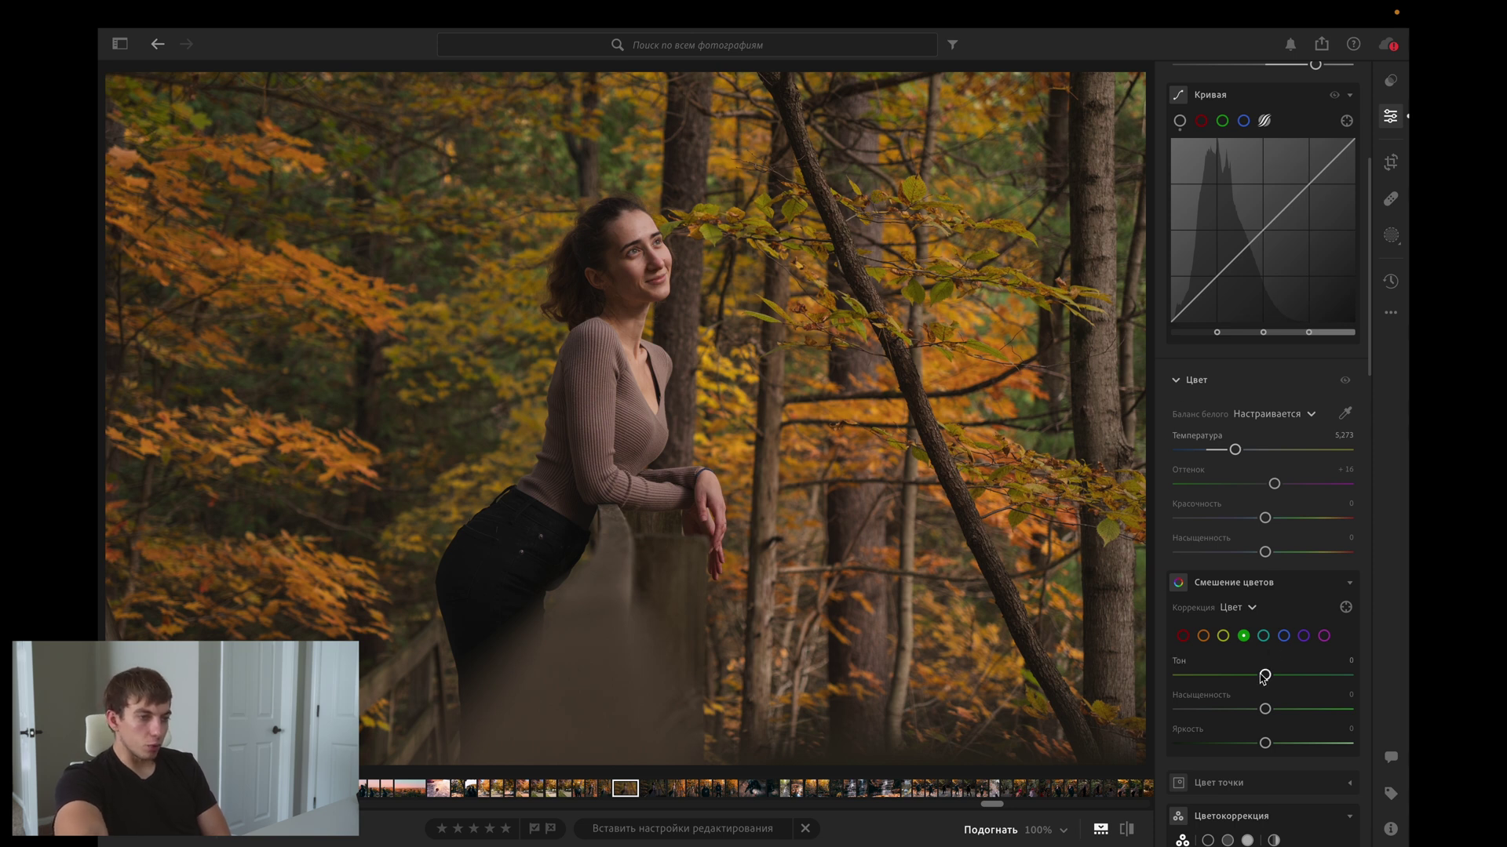
{"action": "left_click_drag", "start_coordinate": [1264, 677], "coordinate": [1311, 677]}
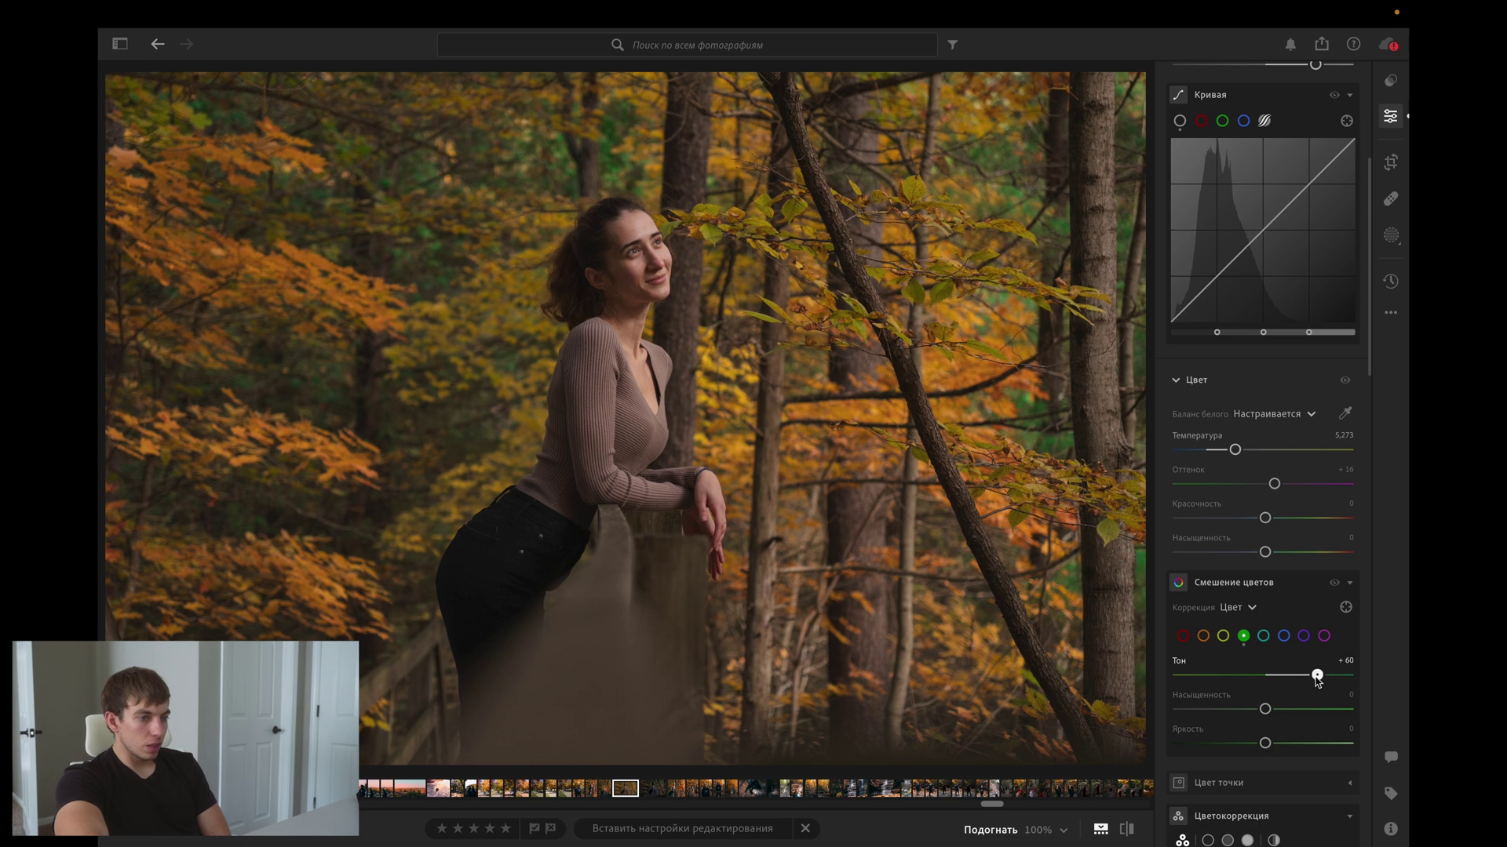
{"action": "left_click_drag", "start_coordinate": [1318, 680], "coordinate": [1309, 679]}
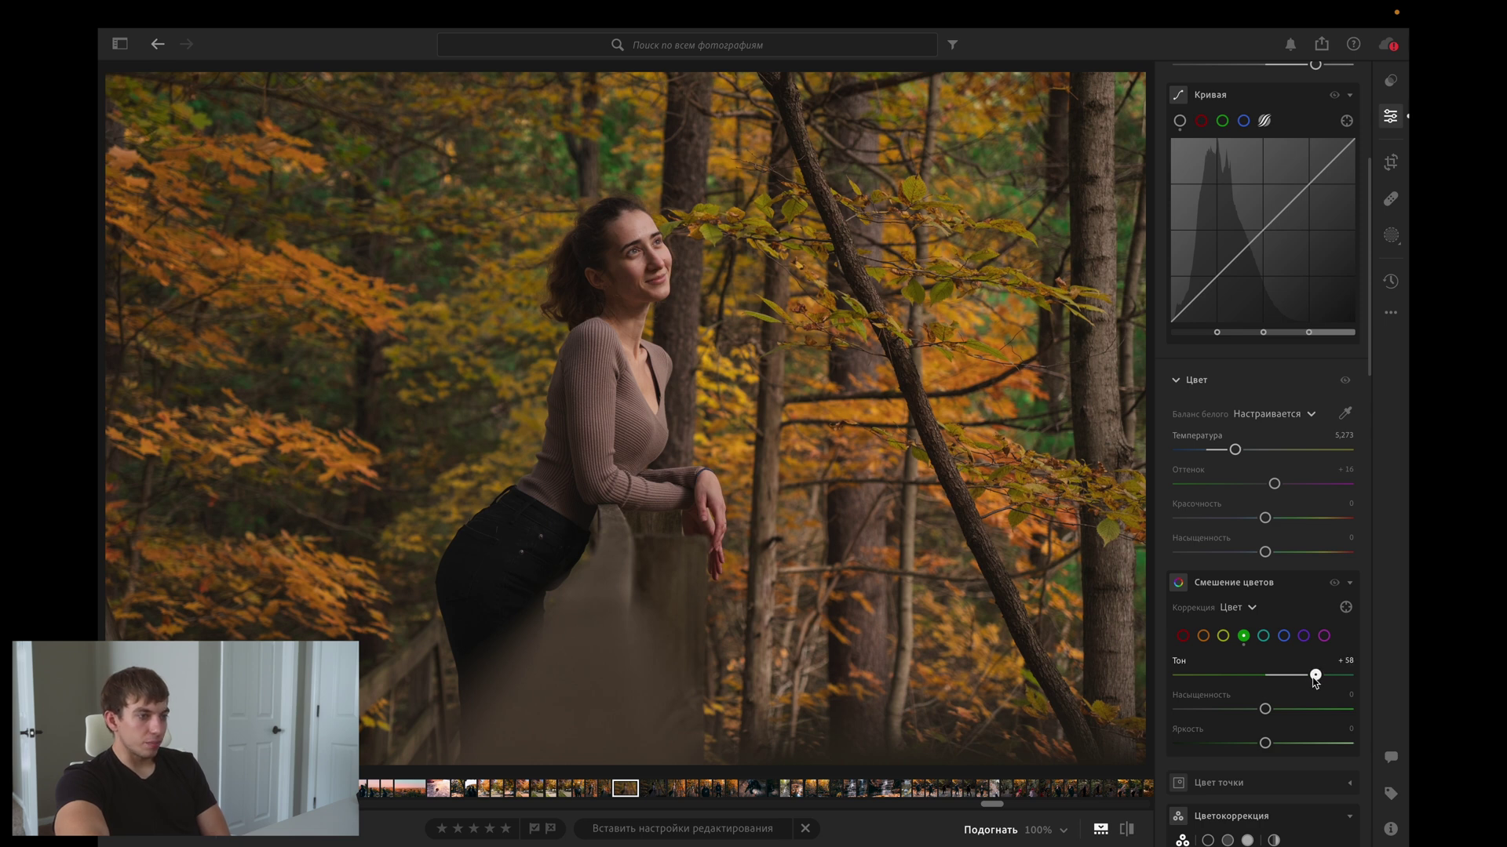
{"action": "left_click_drag", "start_coordinate": [1313, 680], "coordinate": [1202, 680]}
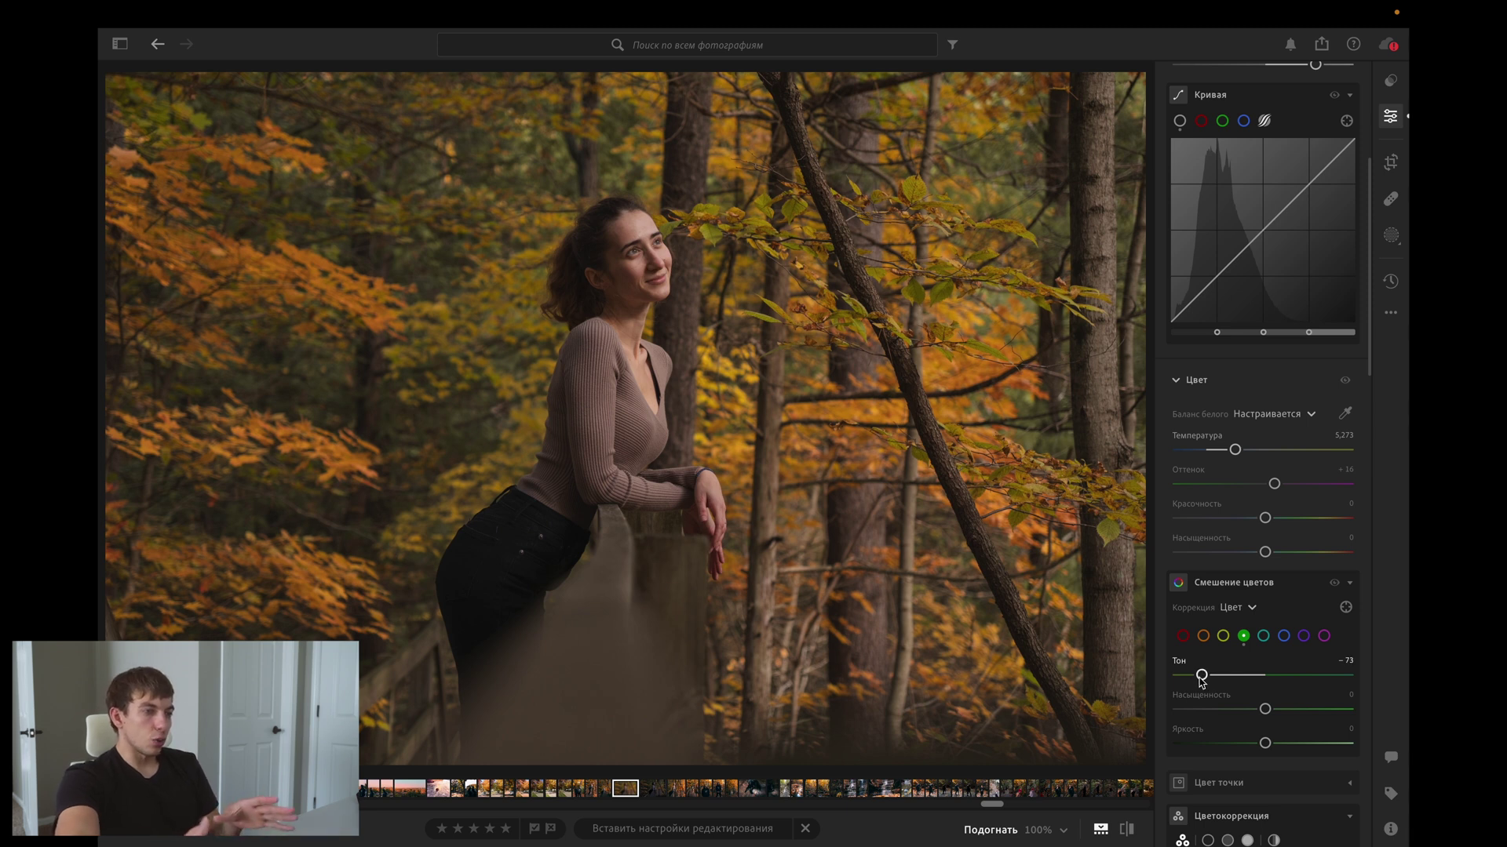
{"action": "left_click_drag", "start_coordinate": [1200, 680], "coordinate": [1211, 681]}
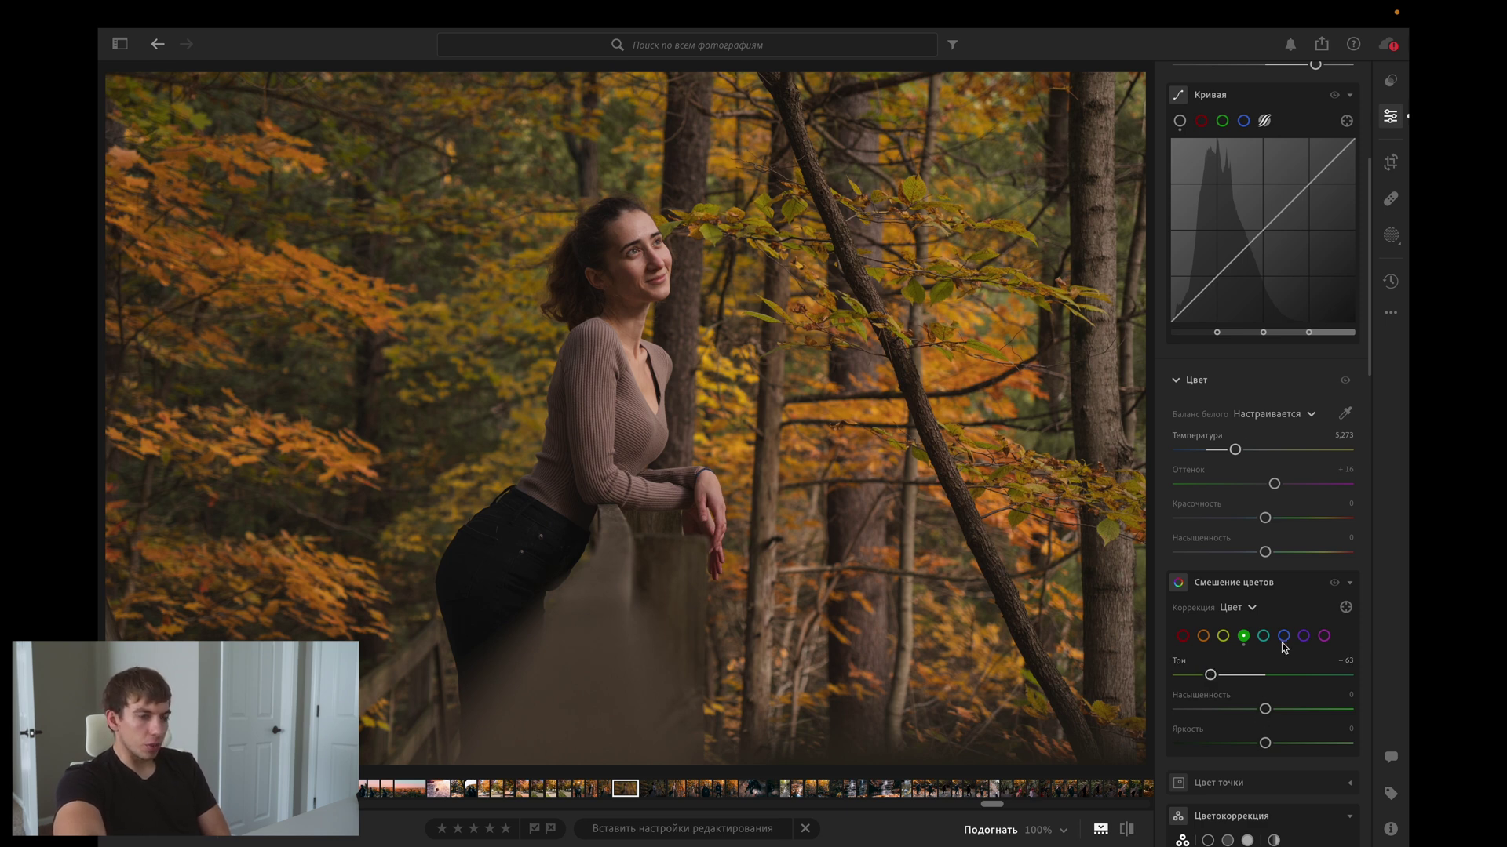
{"action": "mouse_move", "coordinate": [1265, 710]}
{"action": "left_mouse_down"}
{"action": "mouse_move", "coordinate": [1171, 707]}
{"action": "mouse_move", "coordinate": [1272, 710]}
{"action": "mouse_move", "coordinate": [1177, 710]}
{"action": "mouse_move", "coordinate": [1241, 714]}
{"action": "mouse_move", "coordinate": [1266, 746]}
{"action": "left_mouse_up"}
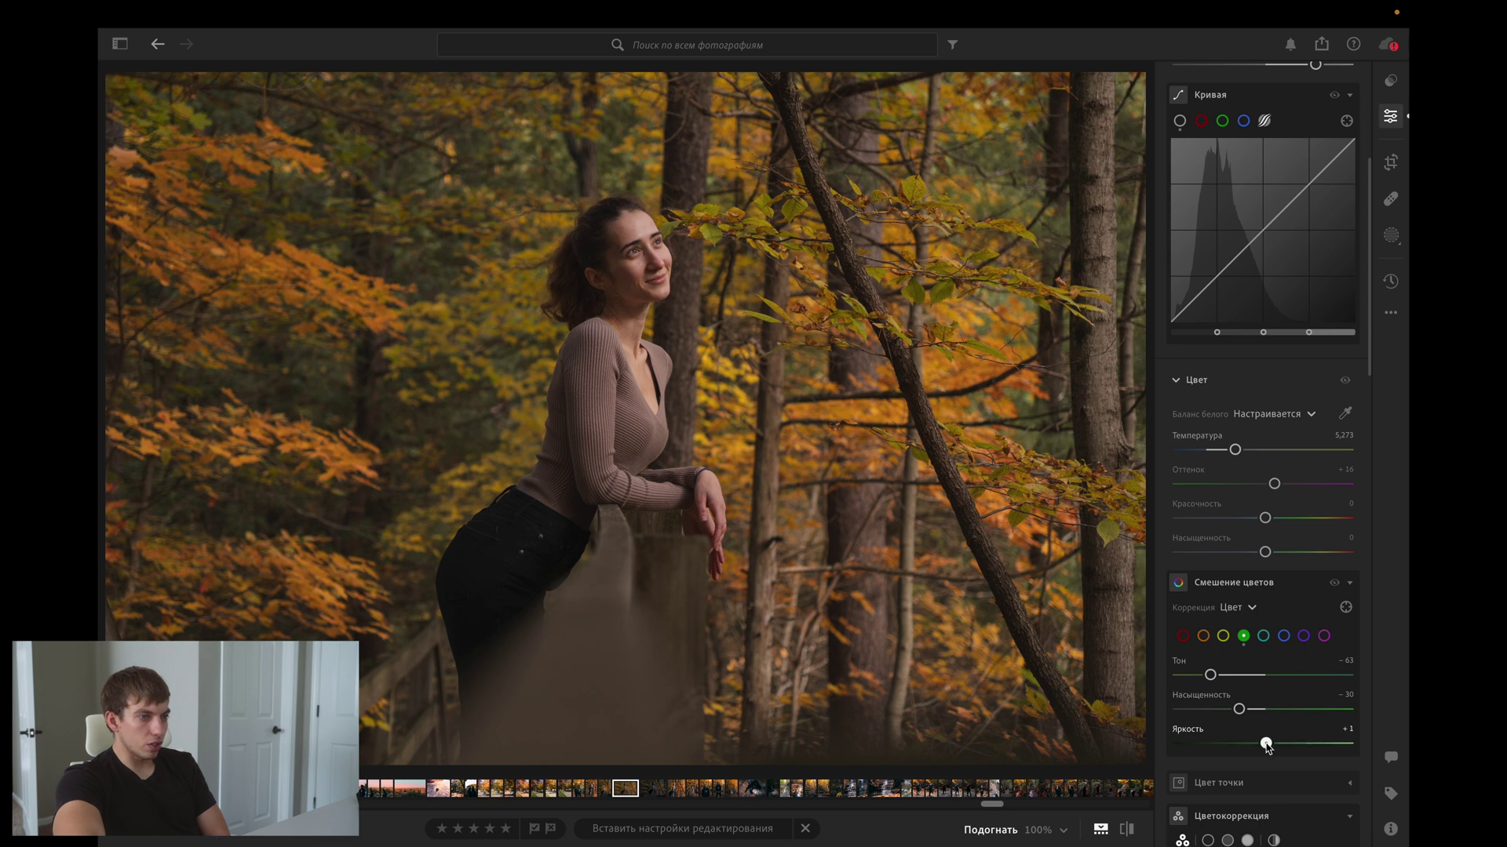
{"action": "left_click", "coordinate": [1222, 636]}
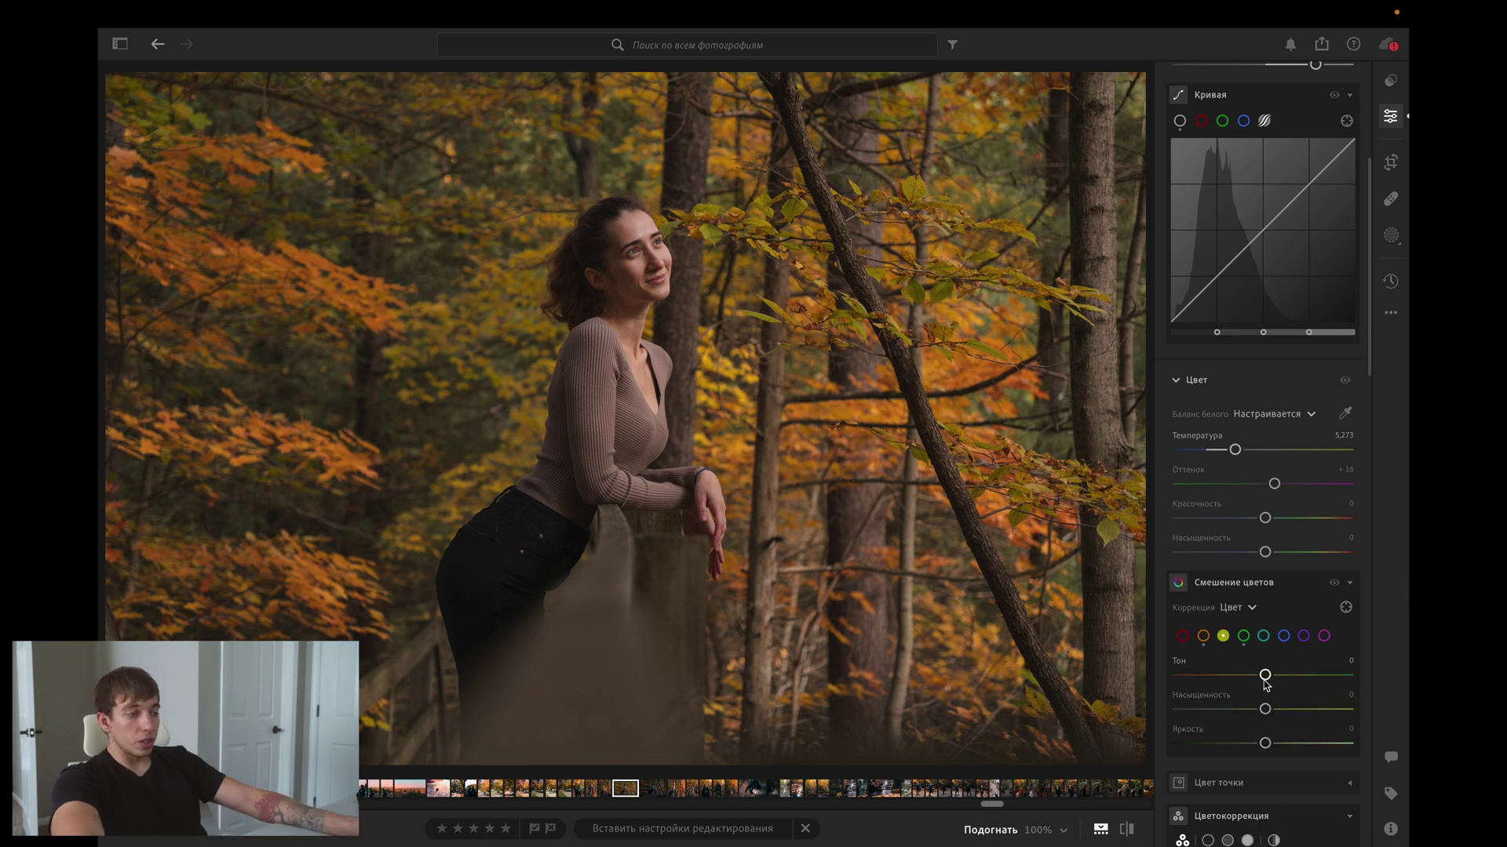
Shift yellows to hue −48 and saturation +7, desaturate aquas, and nudge blue saturation.
{"action": "mouse_move", "coordinate": [1265, 677]}
{"action": "left_mouse_down"}
{"action": "mouse_move", "coordinate": [1243, 676]}
{"action": "mouse_move", "coordinate": [1340, 676]}
{"action": "mouse_move", "coordinate": [1218, 692]}
{"action": "mouse_move", "coordinate": [1223, 678]}
{"action": "left_mouse_up"}
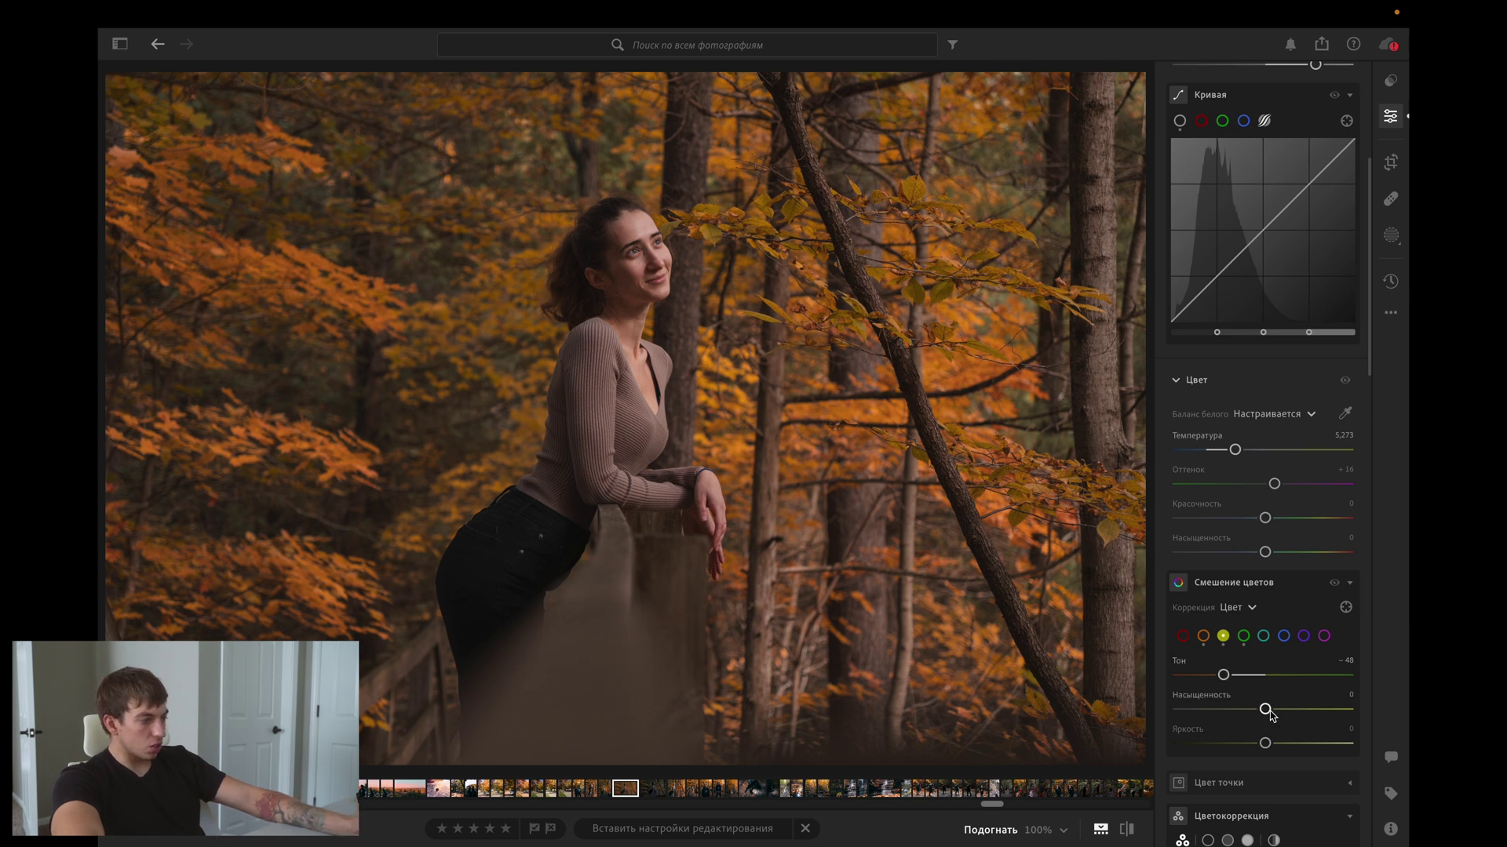
{"action": "mouse_move", "coordinate": [1269, 711]}
{"action": "left_mouse_down"}
{"action": "mouse_move", "coordinate": [1299, 711]}
{"action": "mouse_move", "coordinate": [1204, 711]}
{"action": "mouse_move", "coordinate": [1284, 712]}
{"action": "left_mouse_up"}
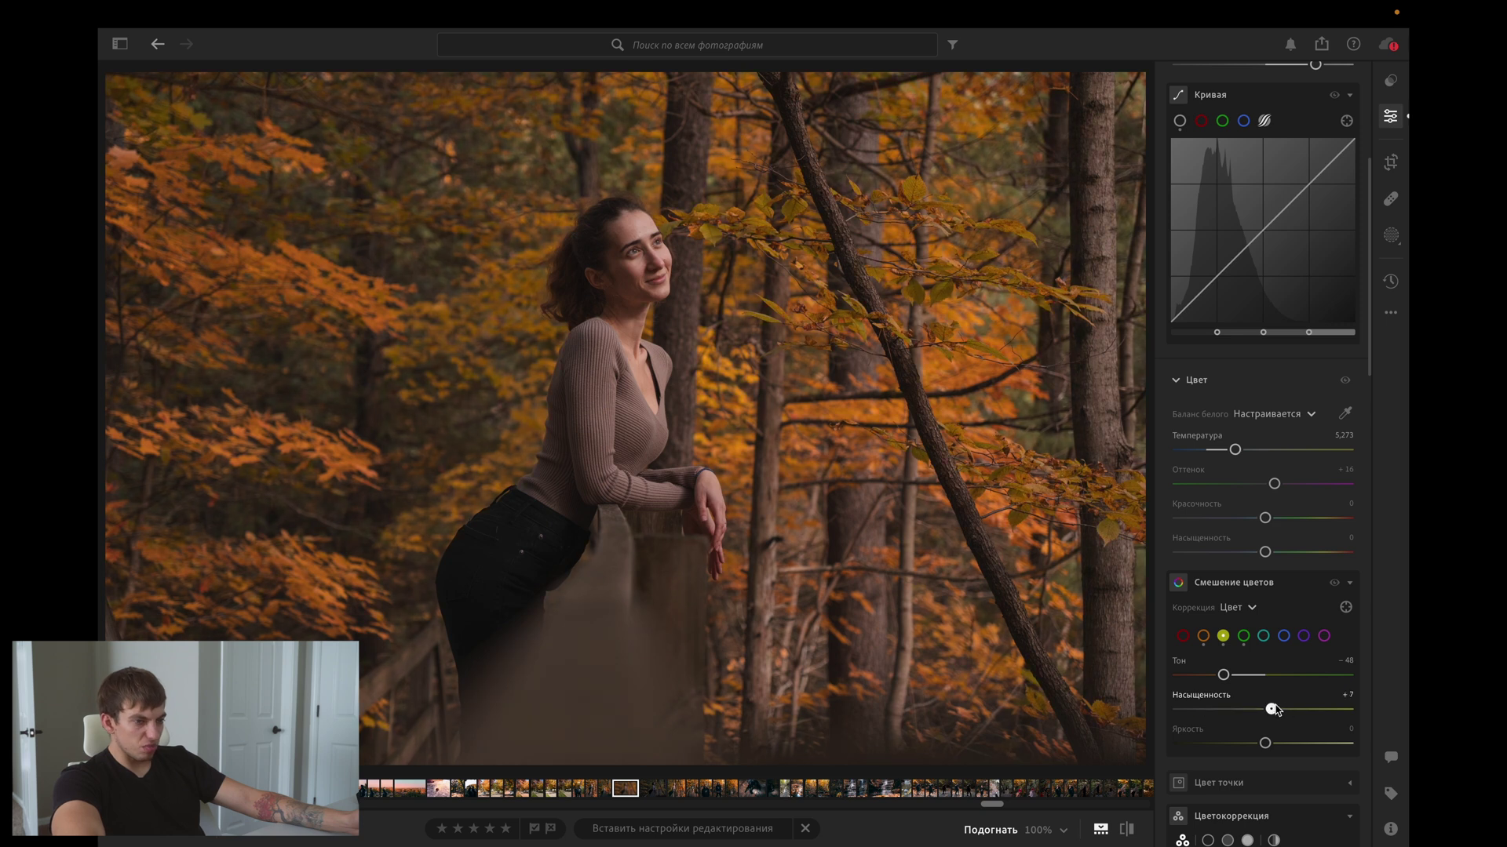
{"action": "left_click", "coordinate": [1203, 636]}
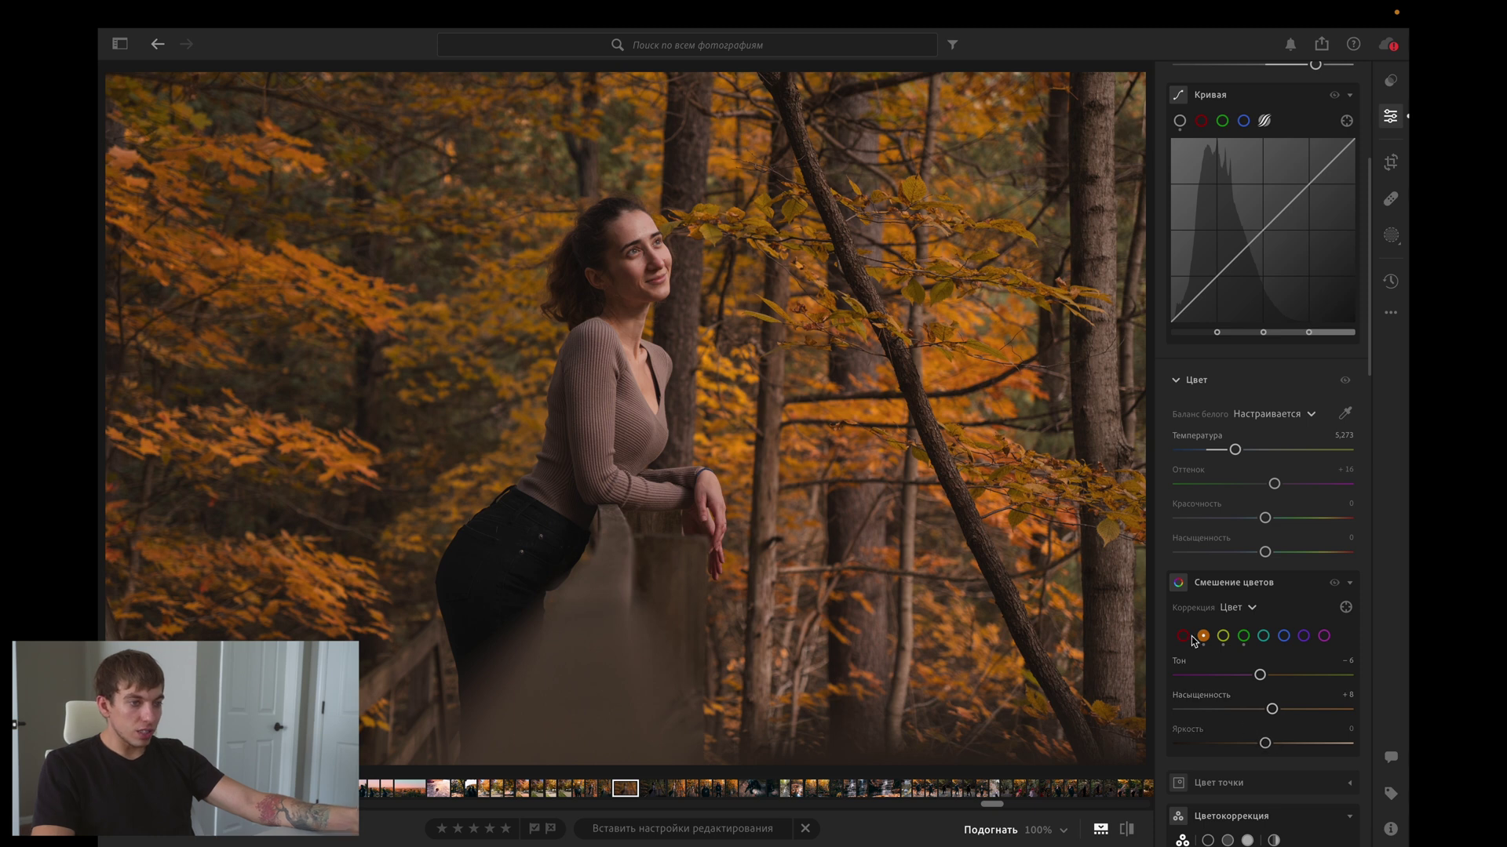
{"action": "left_click", "coordinate": [1263, 635]}
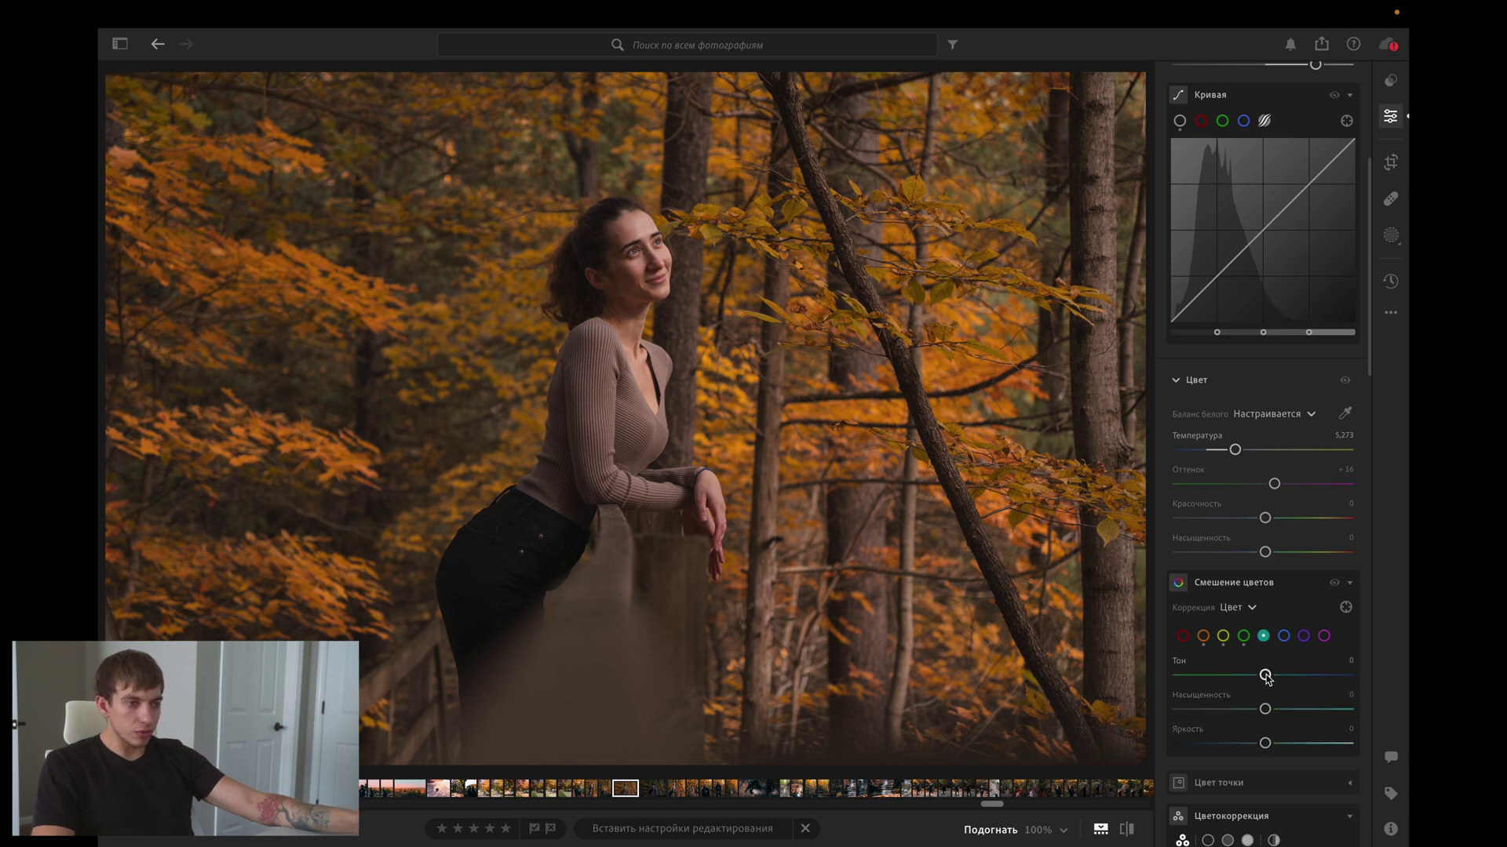
{"action": "mouse_move", "coordinate": [1265, 711]}
{"action": "left_mouse_down"}
{"action": "mouse_move", "coordinate": [1251, 709]}
{"action": "mouse_move", "coordinate": [1332, 709]}
{"action": "mouse_move", "coordinate": [1190, 709]}
{"action": "mouse_move", "coordinate": [1271, 709]}
{"action": "mouse_move", "coordinate": [1224, 709]}
{"action": "left_mouse_up"}
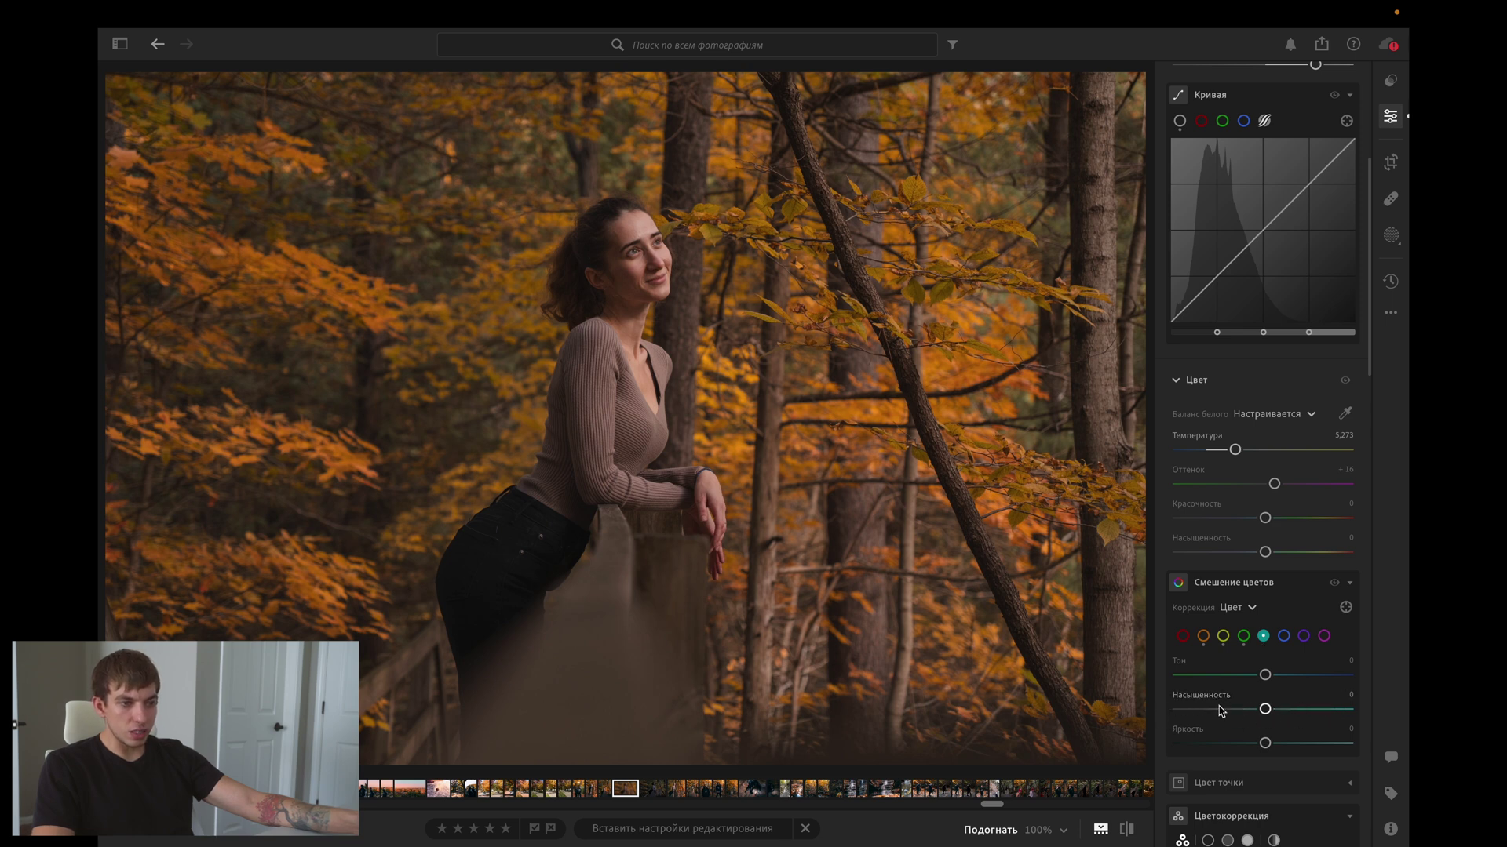
{"action": "left_click", "coordinate": [1283, 636]}
{"action": "mouse_move", "coordinate": [1268, 716]}
{"action": "left_mouse_down"}
{"action": "mouse_move", "coordinate": [1179, 709]}
{"action": "mouse_move", "coordinate": [1273, 714]}
{"action": "left_mouse_up"}
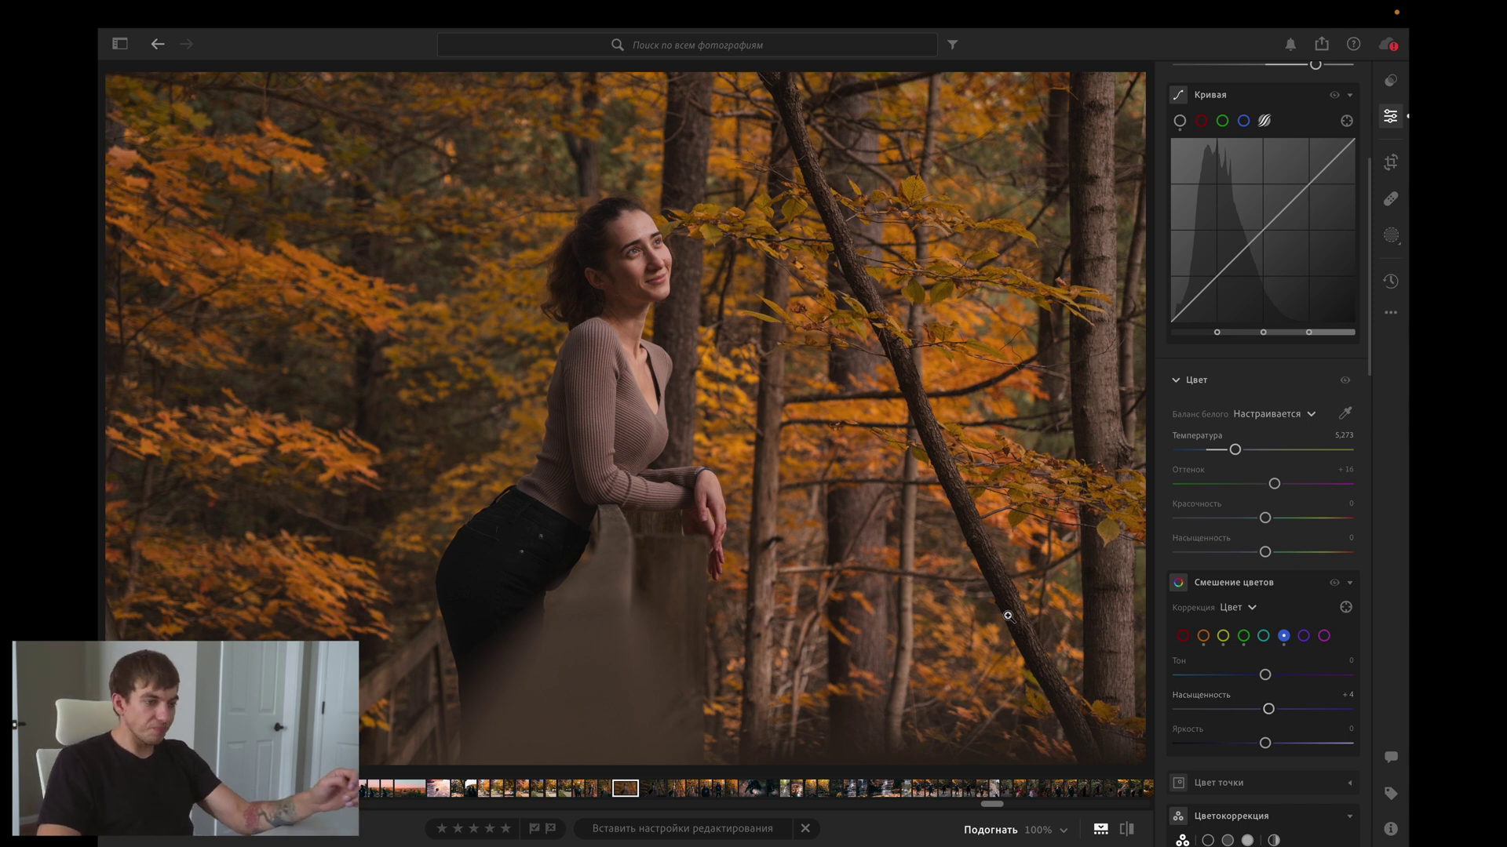
{"action": "scroll", "coordinate": [1337, 625], "scroll_direction": "down", "scroll_amount": 3}
{"action": "scroll", "coordinate": [1279, 421], "scroll_direction": "up", "scroll_amount": 1}
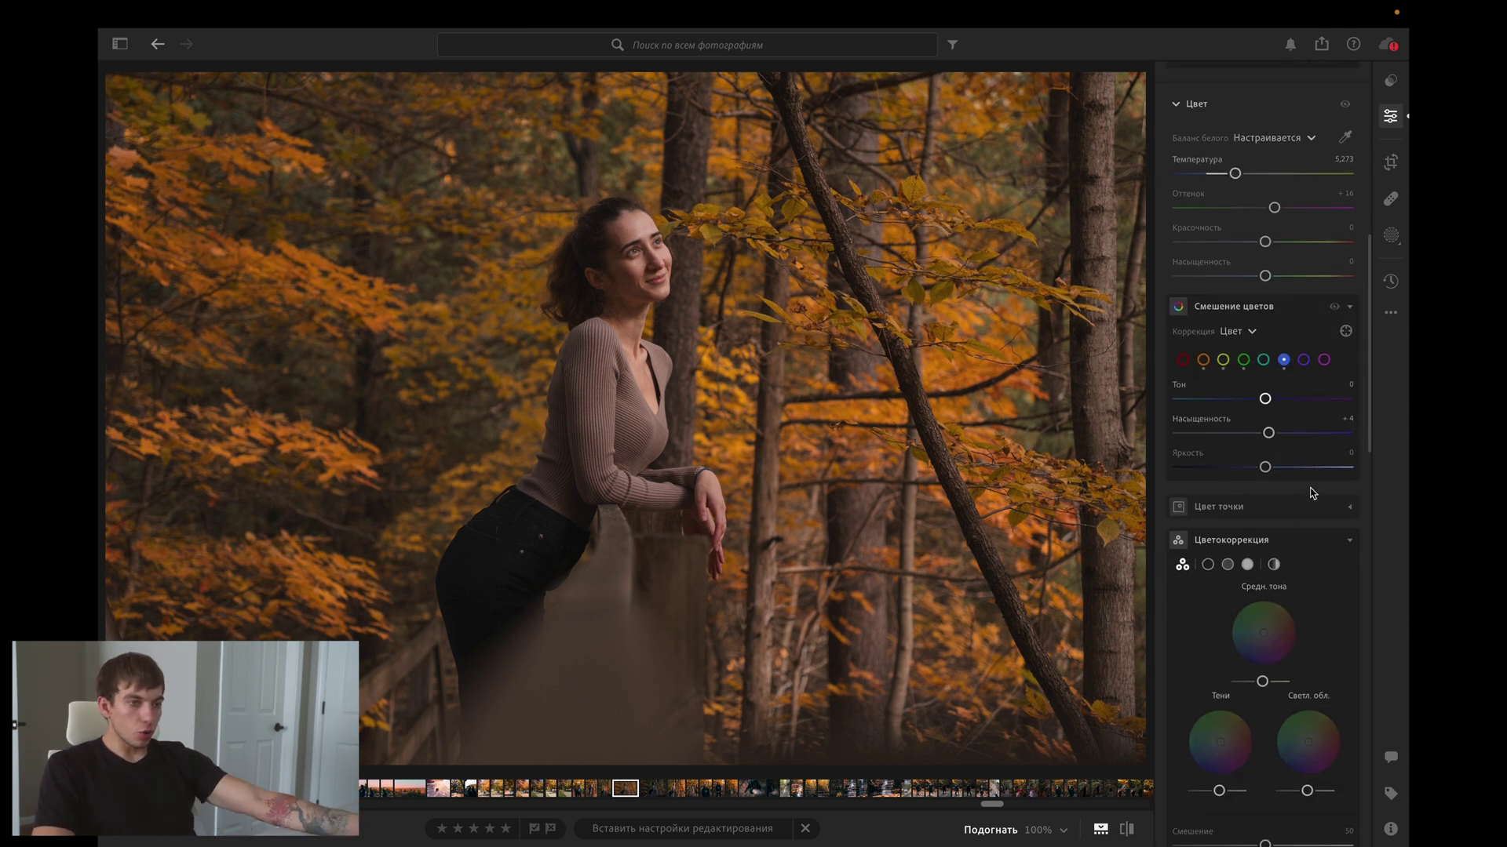
{"action": "scroll", "coordinate": [1307, 484], "scroll_direction": "up", "scroll_amount": 6}
{"action": "left_click", "coordinate": [1128, 830]}
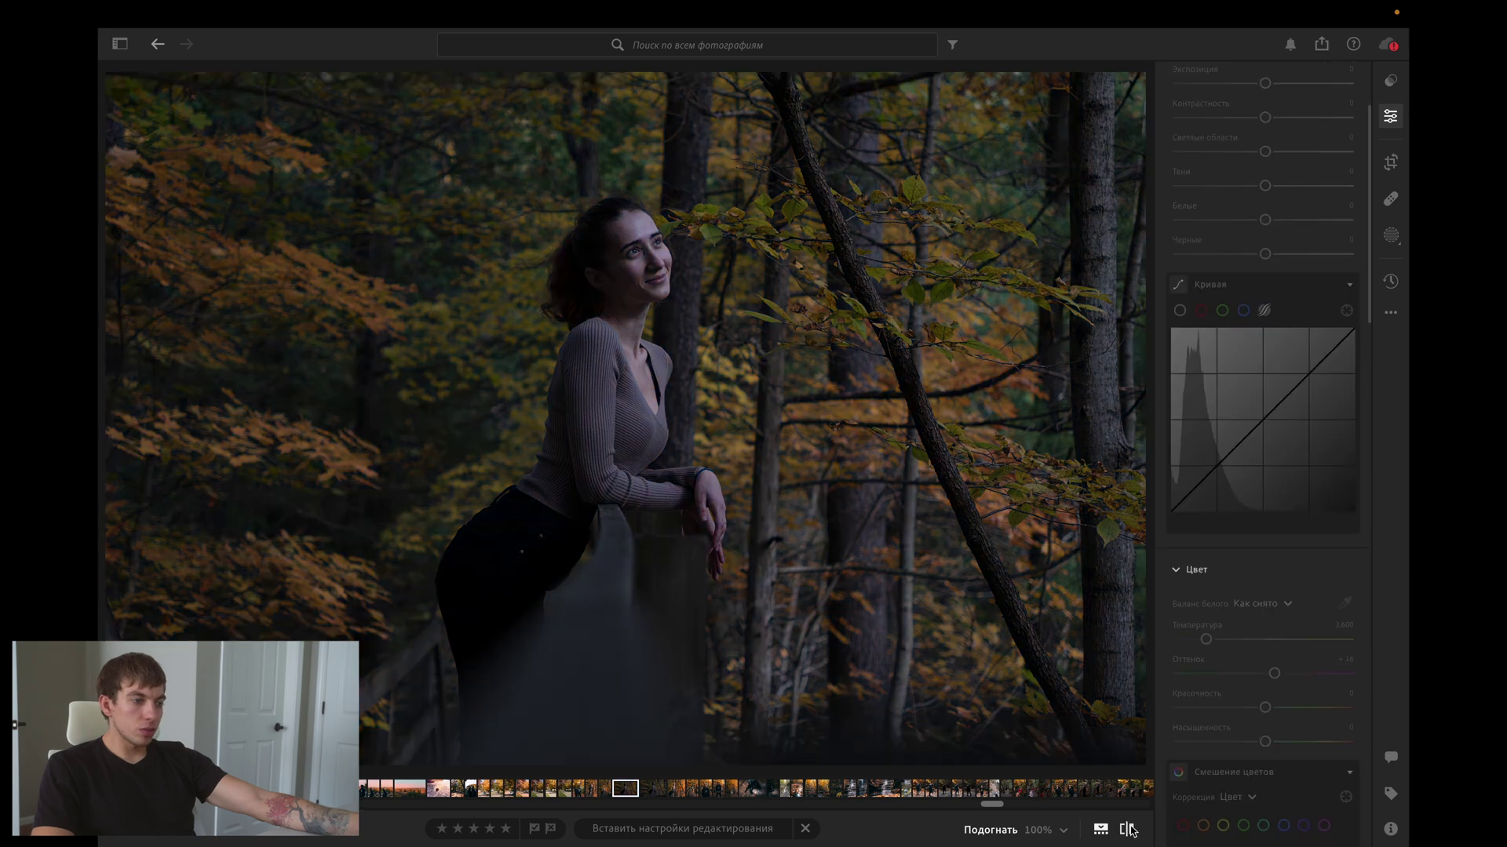
{"action": "left_click", "coordinate": [1128, 830]}
{"action": "left_click", "coordinate": [1130, 829]}
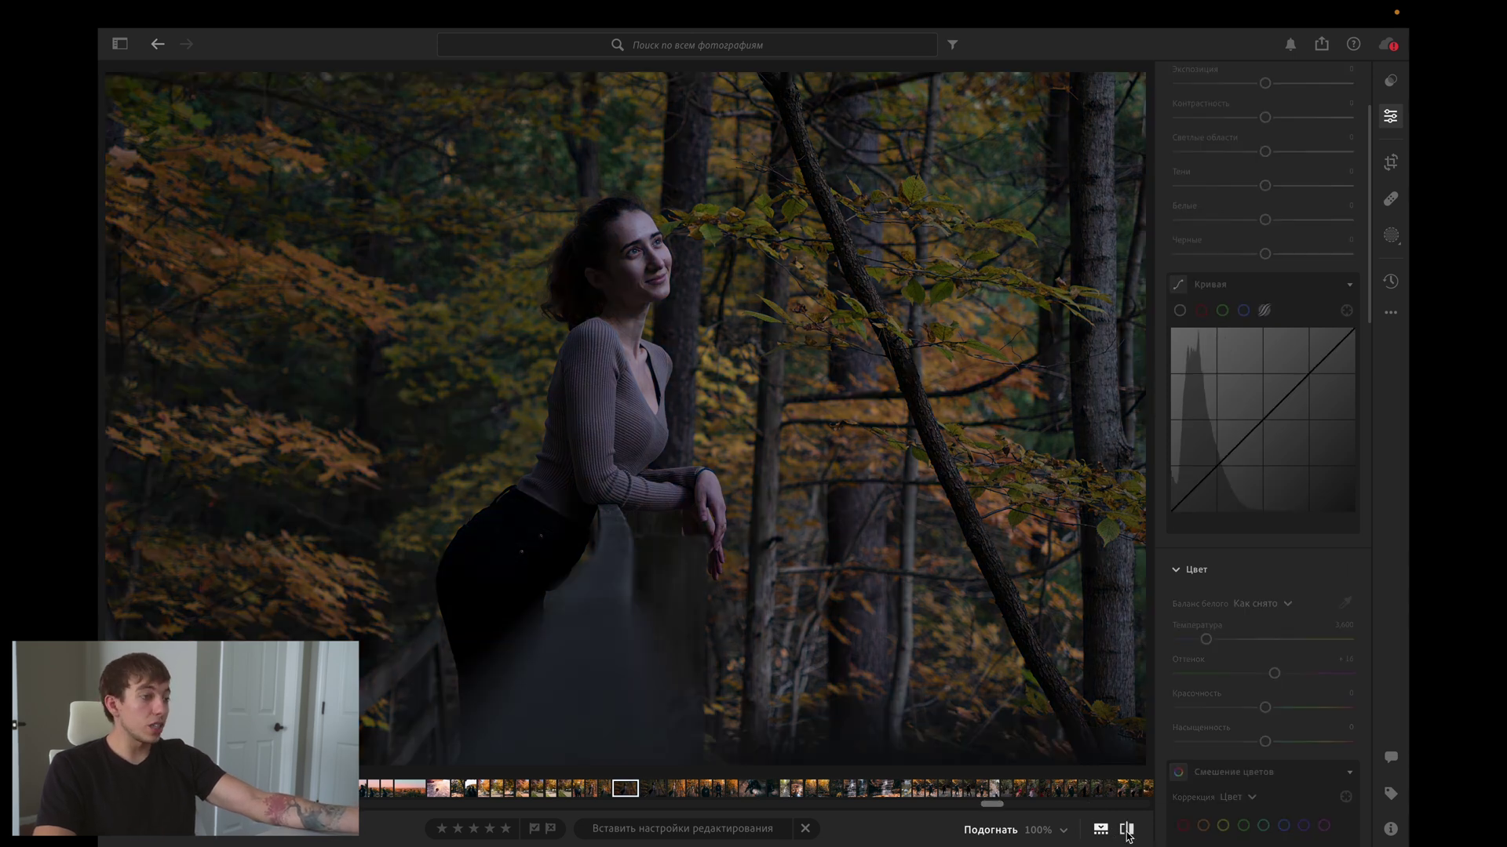
{"action": "left_click", "coordinate": [1127, 830]}
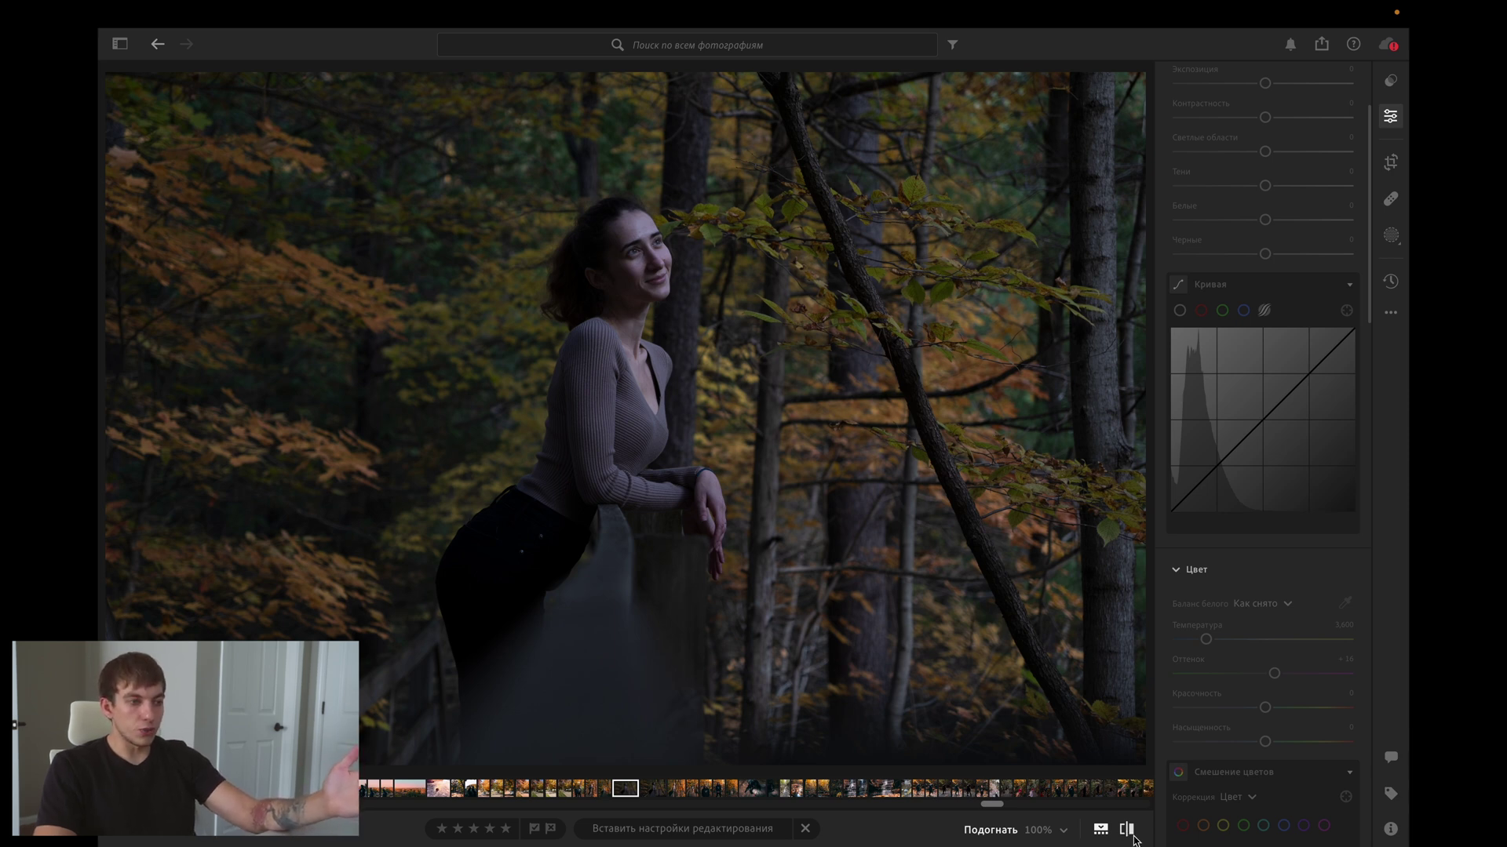
{"action": "left_click", "coordinate": [1133, 838]}
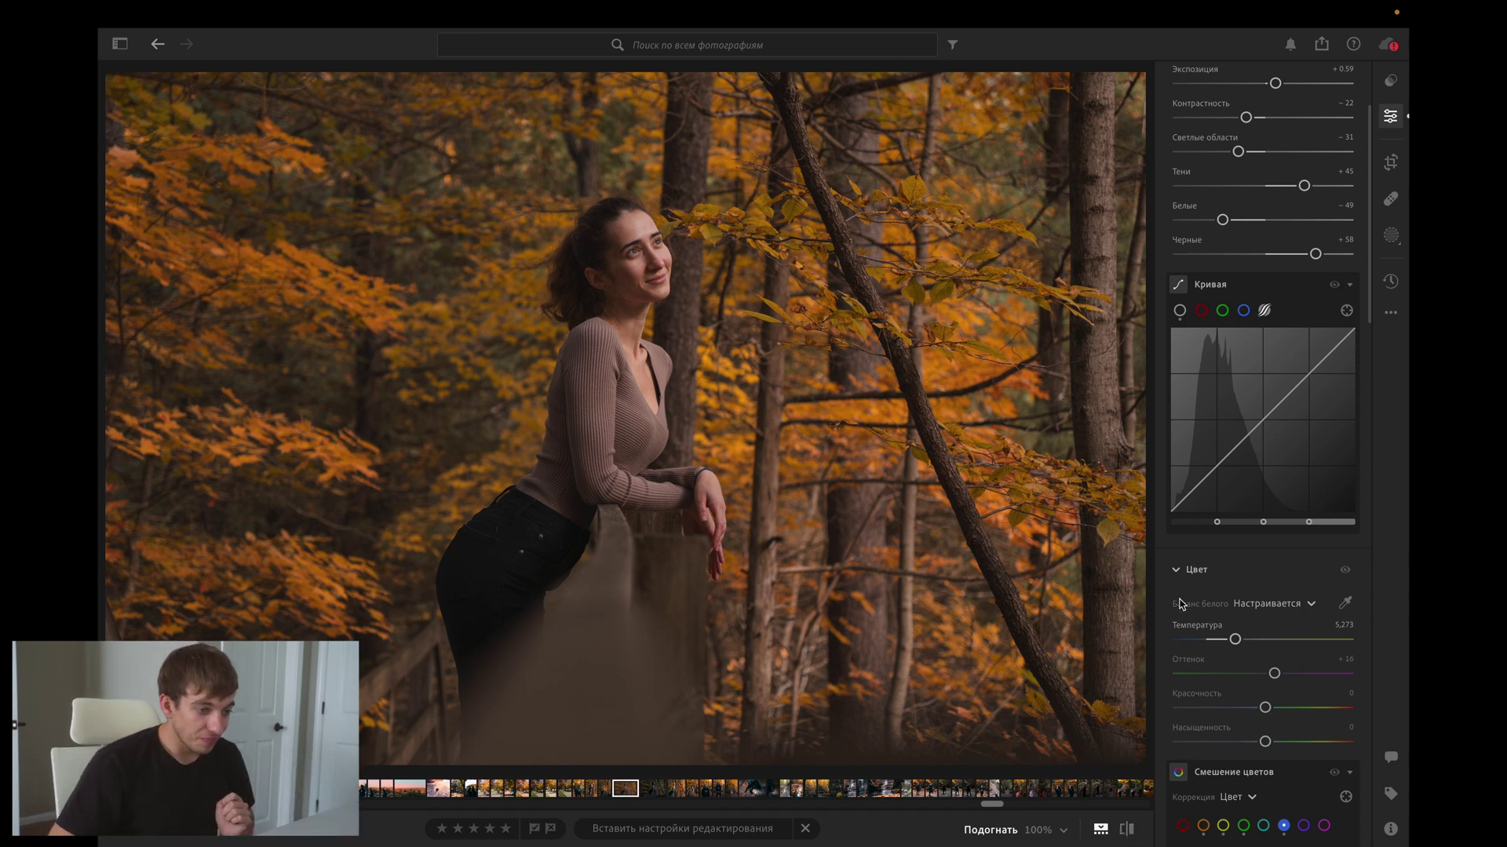
Tint the shadows slightly blue on the Color Grading Shadows wheel.
{"action": "scroll", "coordinate": [1239, 636], "scroll_direction": "down", "scroll_amount": 5}
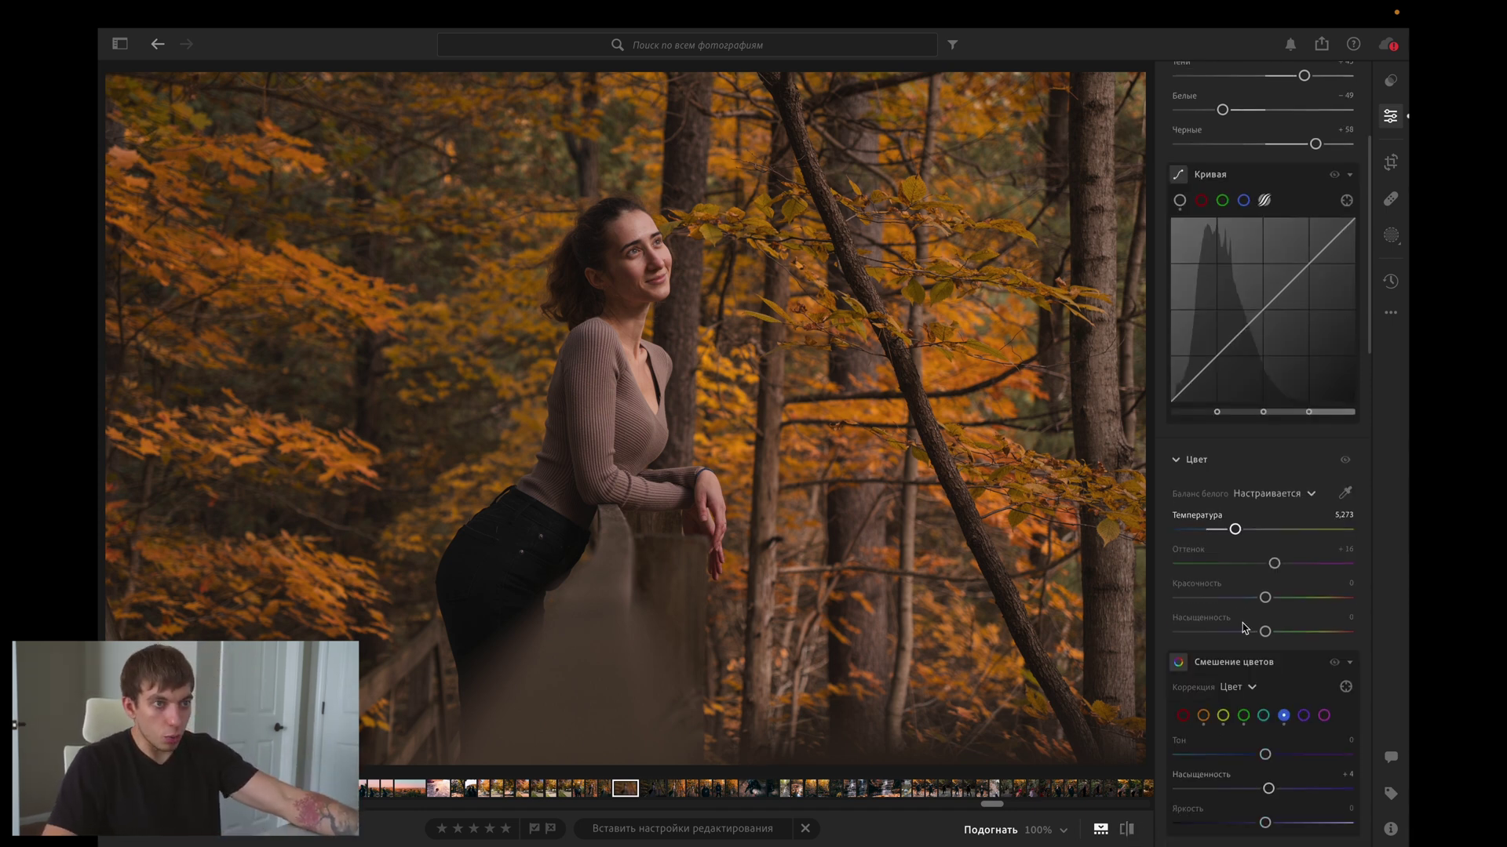
{"action": "scroll", "coordinate": [1251, 626], "scroll_direction": "down", "scroll_amount": 7}
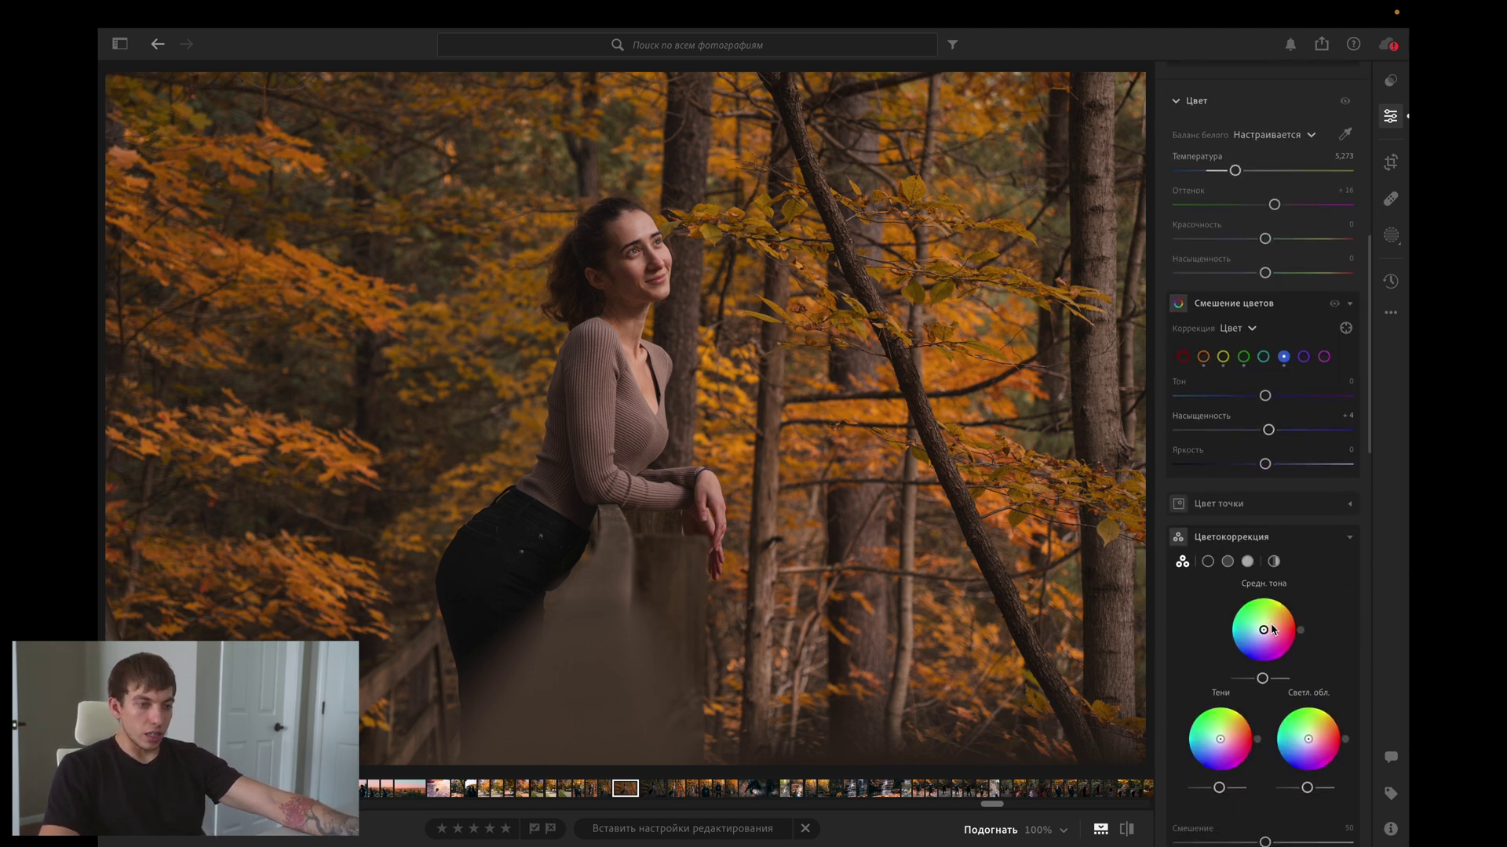
{"action": "scroll", "coordinate": [1249, 668], "scroll_direction": "down", "scroll_amount": 2}
{"action": "scroll", "coordinate": [1256, 644], "scroll_direction": "up", "scroll_amount": 3}
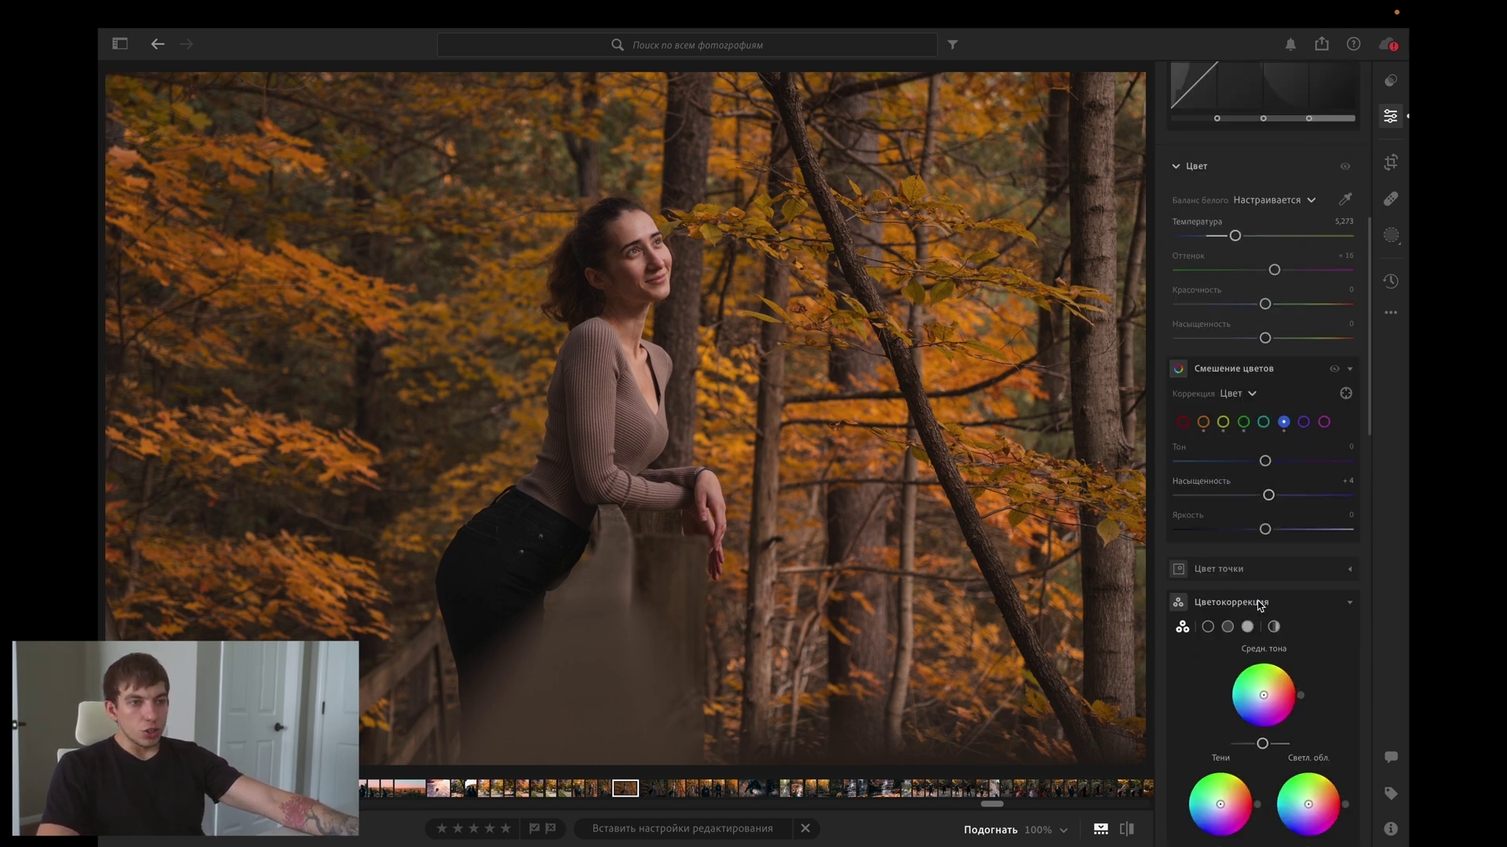
{"action": "scroll", "coordinate": [1268, 604], "scroll_direction": "up", "scroll_amount": 8}
{"action": "scroll", "coordinate": [1256, 502], "scroll_direction": "down", "scroll_amount": 12}
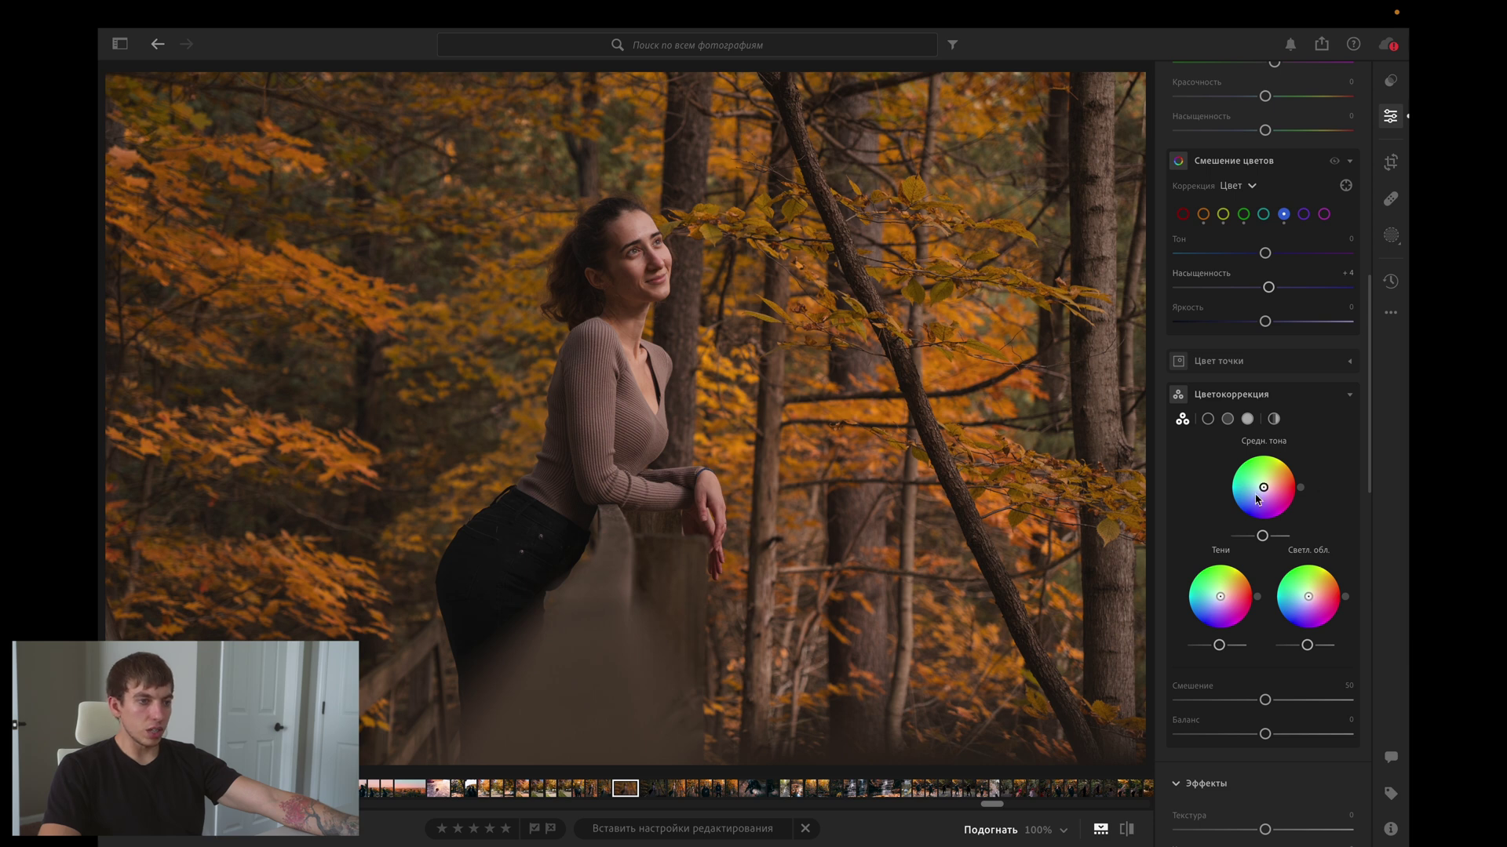
{"action": "left_click_drag", "start_coordinate": [1220, 598], "coordinate": [1222, 605]}
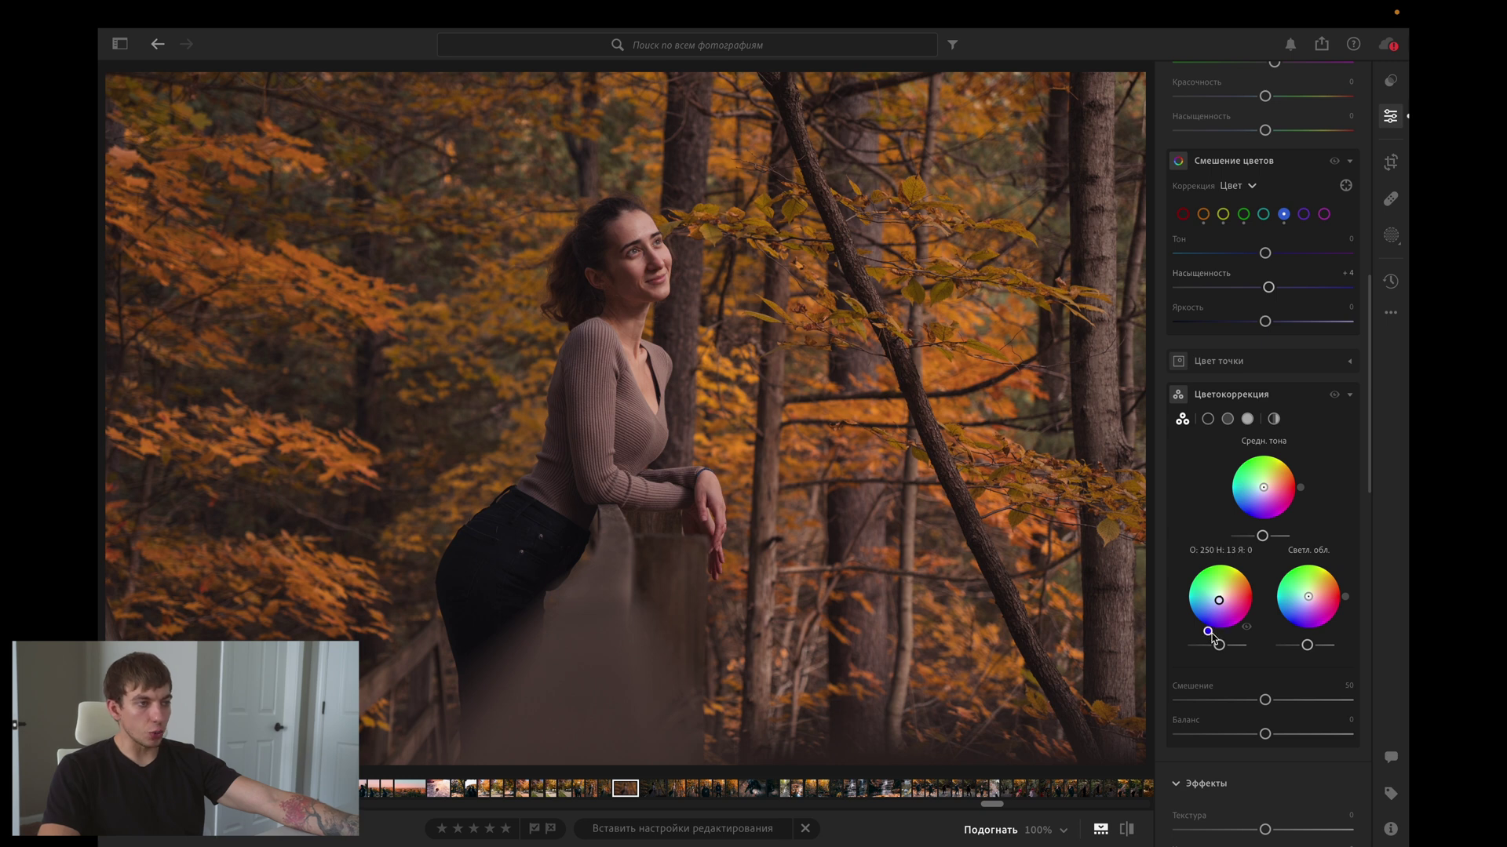
Swing the shadow hue through magenta and green, settle on blue, and remove its saturation.
{"action": "mouse_move", "coordinate": [1211, 634]}
{"action": "left_mouse_down"}
{"action": "mouse_move", "coordinate": [1262, 642]}
{"action": "mouse_move", "coordinate": [1205, 638]}
{"action": "mouse_move", "coordinate": [1185, 619]}
{"action": "left_mouse_up"}
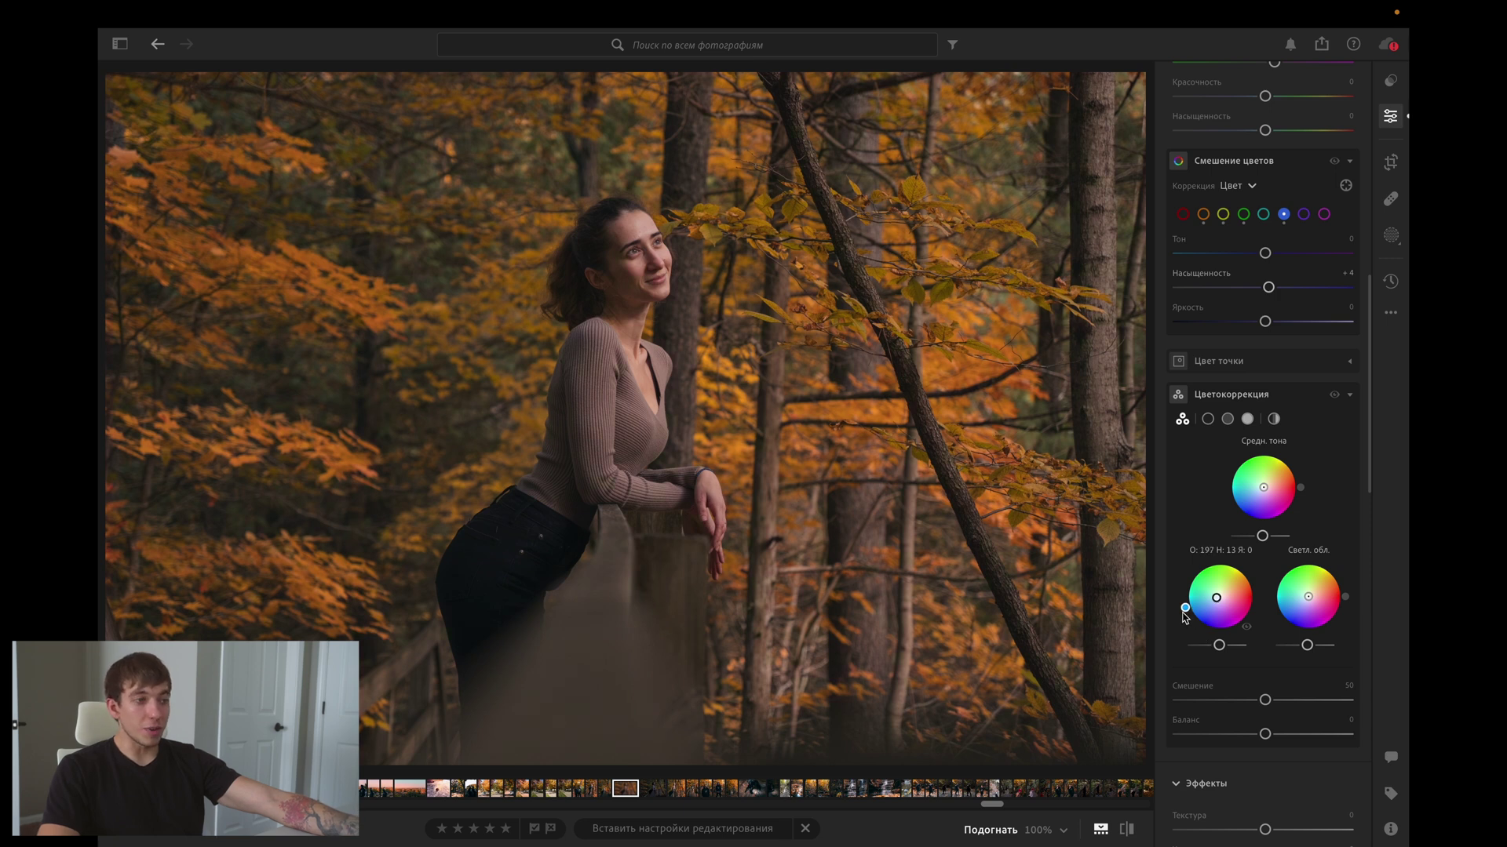
{"action": "mouse_move", "coordinate": [1185, 617]}
{"action": "left_mouse_down"}
{"action": "mouse_move", "coordinate": [1192, 567]}
{"action": "mouse_move", "coordinate": [1257, 579]}
{"action": "mouse_move", "coordinate": [1280, 631]}
{"action": "mouse_move", "coordinate": [1239, 678]}
{"action": "mouse_move", "coordinate": [1173, 672]}
{"action": "left_mouse_up"}
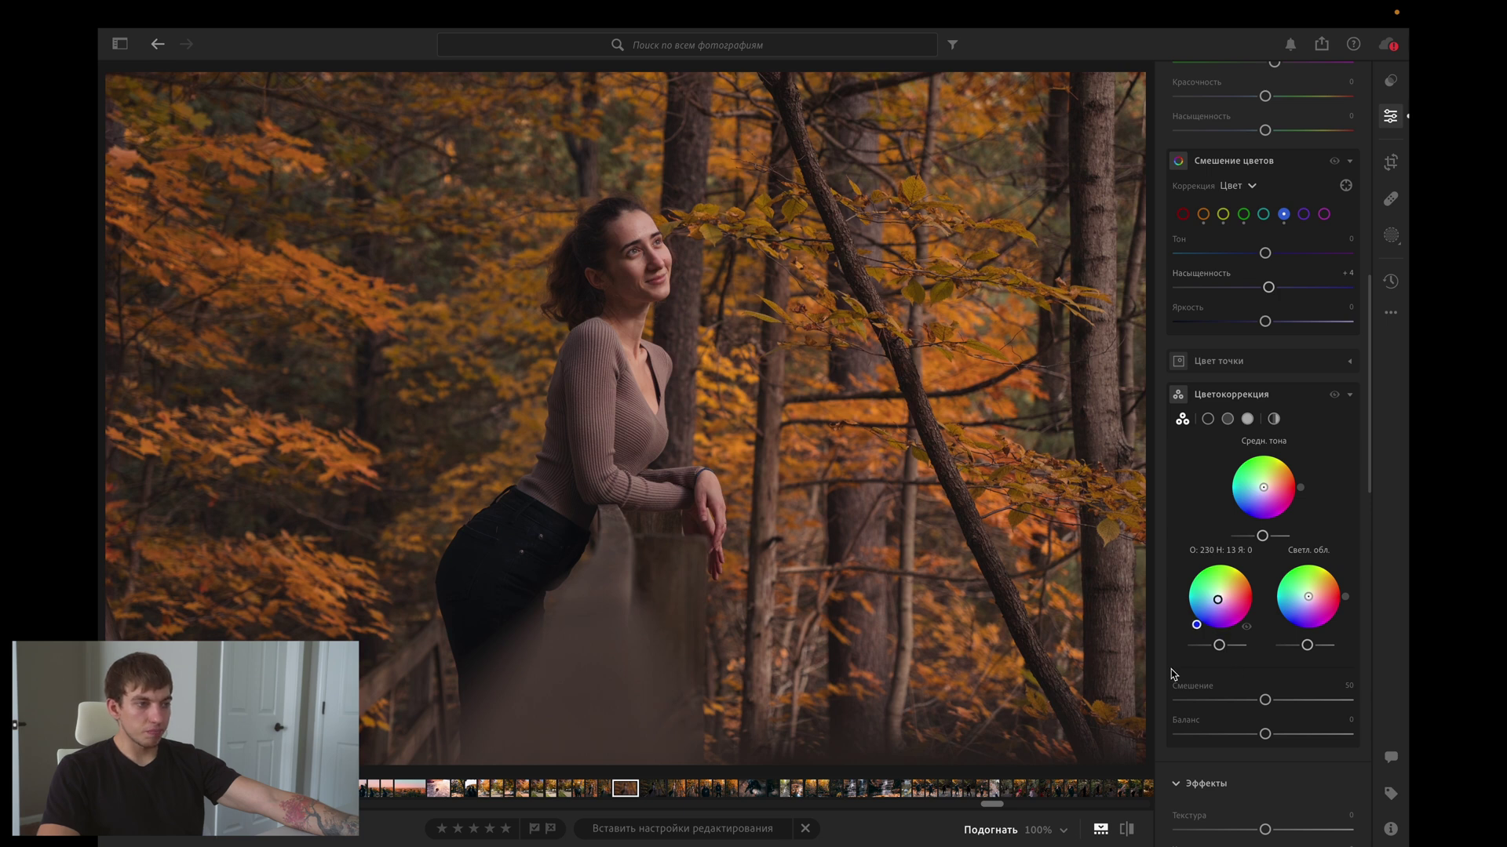
{"action": "left_click_drag", "start_coordinate": [1171, 670], "coordinate": [1177, 663]}
{"action": "left_click_drag", "start_coordinate": [1218, 606], "coordinate": [1225, 601]}
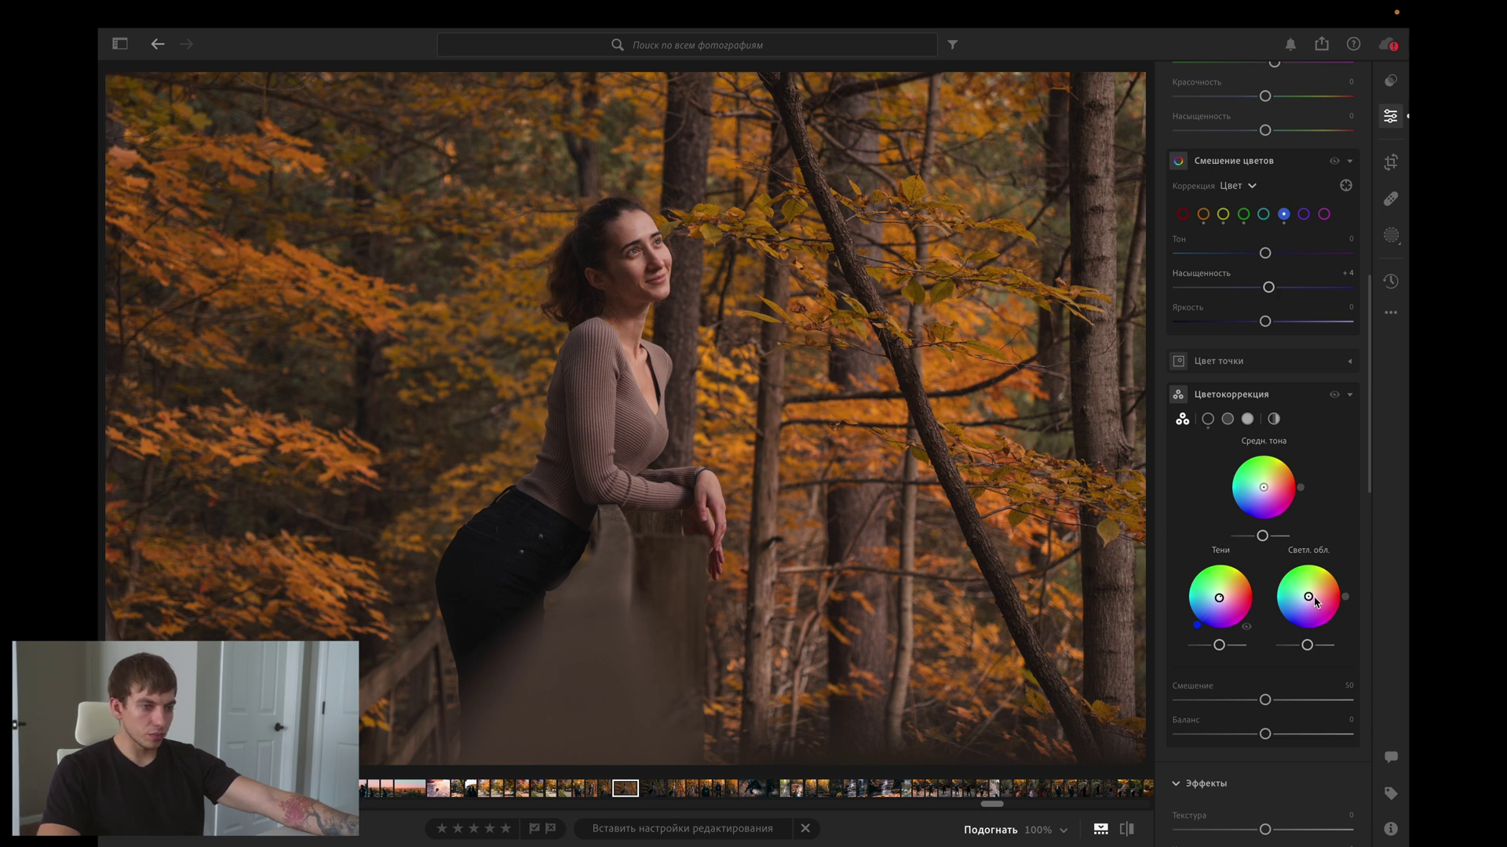
Give the highlights a subtle warm orange tint on the Highlights wheel.
{"action": "left_click_drag", "start_coordinate": [1308, 598], "coordinate": [1316, 601]}
{"action": "mouse_move", "coordinate": [1345, 594]}
{"action": "left_mouse_down"}
{"action": "mouse_move", "coordinate": [1283, 598]}
{"action": "mouse_move", "coordinate": [1343, 592]}
{"action": "mouse_move", "coordinate": [1337, 509]}
{"action": "mouse_move", "coordinate": [1327, 590]}
{"action": "mouse_move", "coordinate": [1338, 583]}
{"action": "mouse_move", "coordinate": [1248, 629]}
{"action": "mouse_move", "coordinate": [1253, 509]}
{"action": "mouse_move", "coordinate": [1383, 470]}
{"action": "mouse_move", "coordinate": [1246, 616]}
{"action": "mouse_move", "coordinate": [1324, 709]}
{"action": "left_mouse_up"}
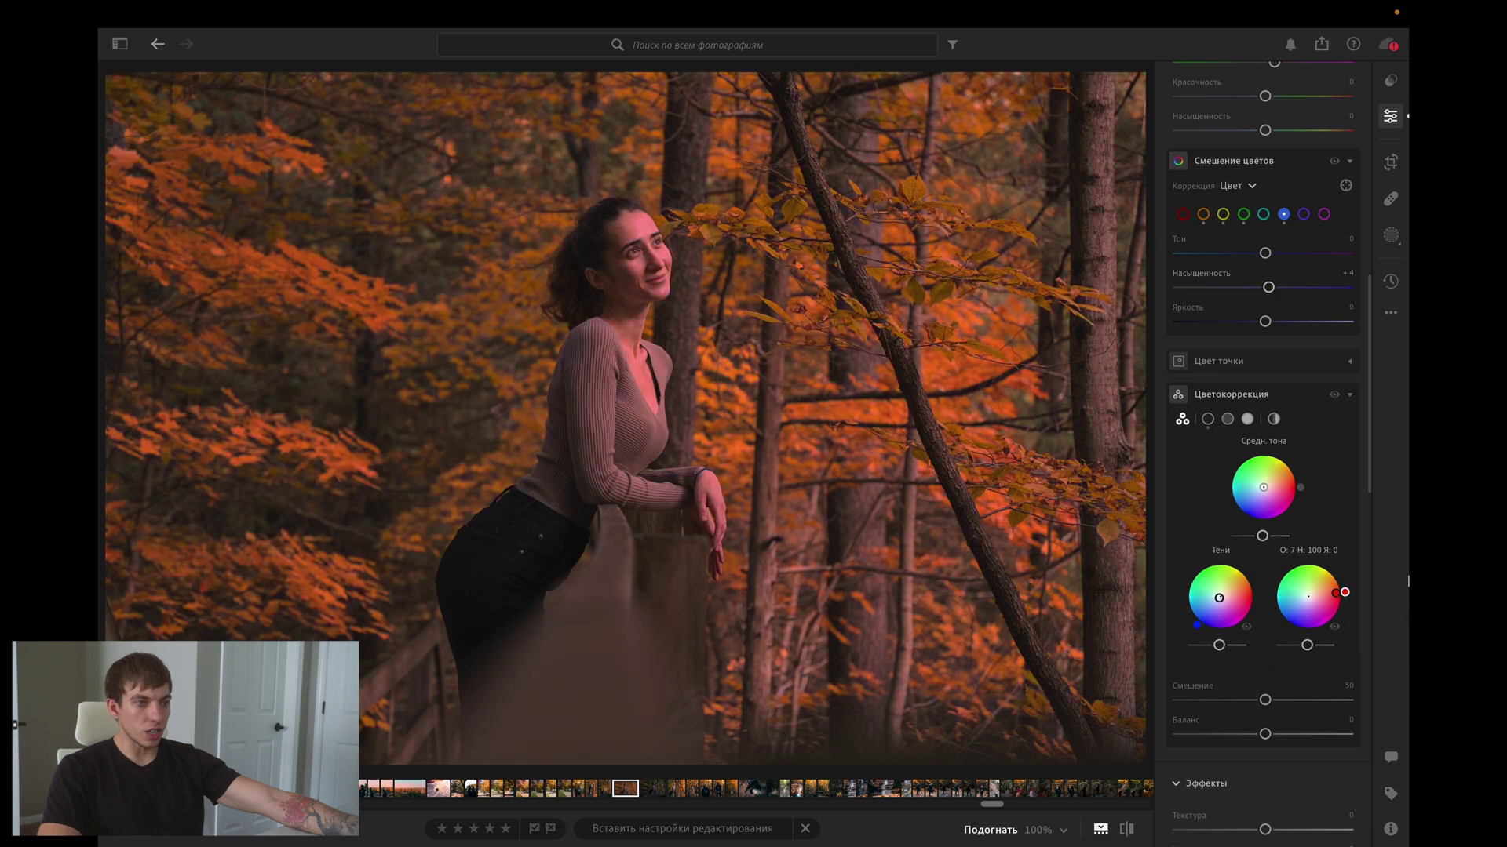
{"action": "left_click_drag", "start_coordinate": [1324, 708], "coordinate": [1318, 601]}
{"action": "left_click", "coordinate": [1331, 594]}
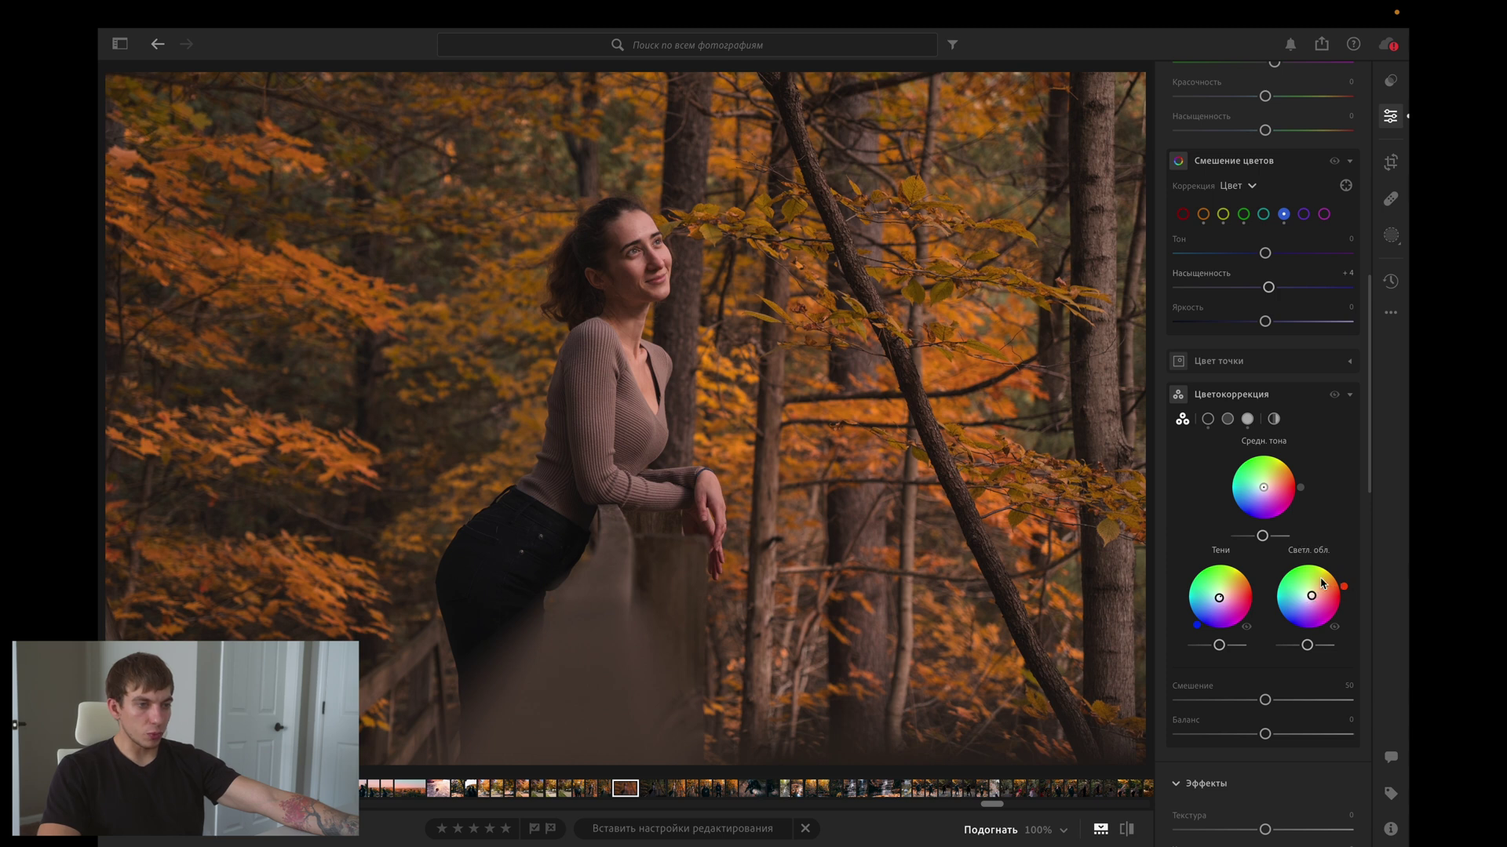
{"action": "mouse_move", "coordinate": [1344, 590]}
{"action": "left_mouse_down"}
{"action": "mouse_move", "coordinate": [1360, 630]}
{"action": "mouse_move", "coordinate": [1338, 584]}
{"action": "left_mouse_up"}
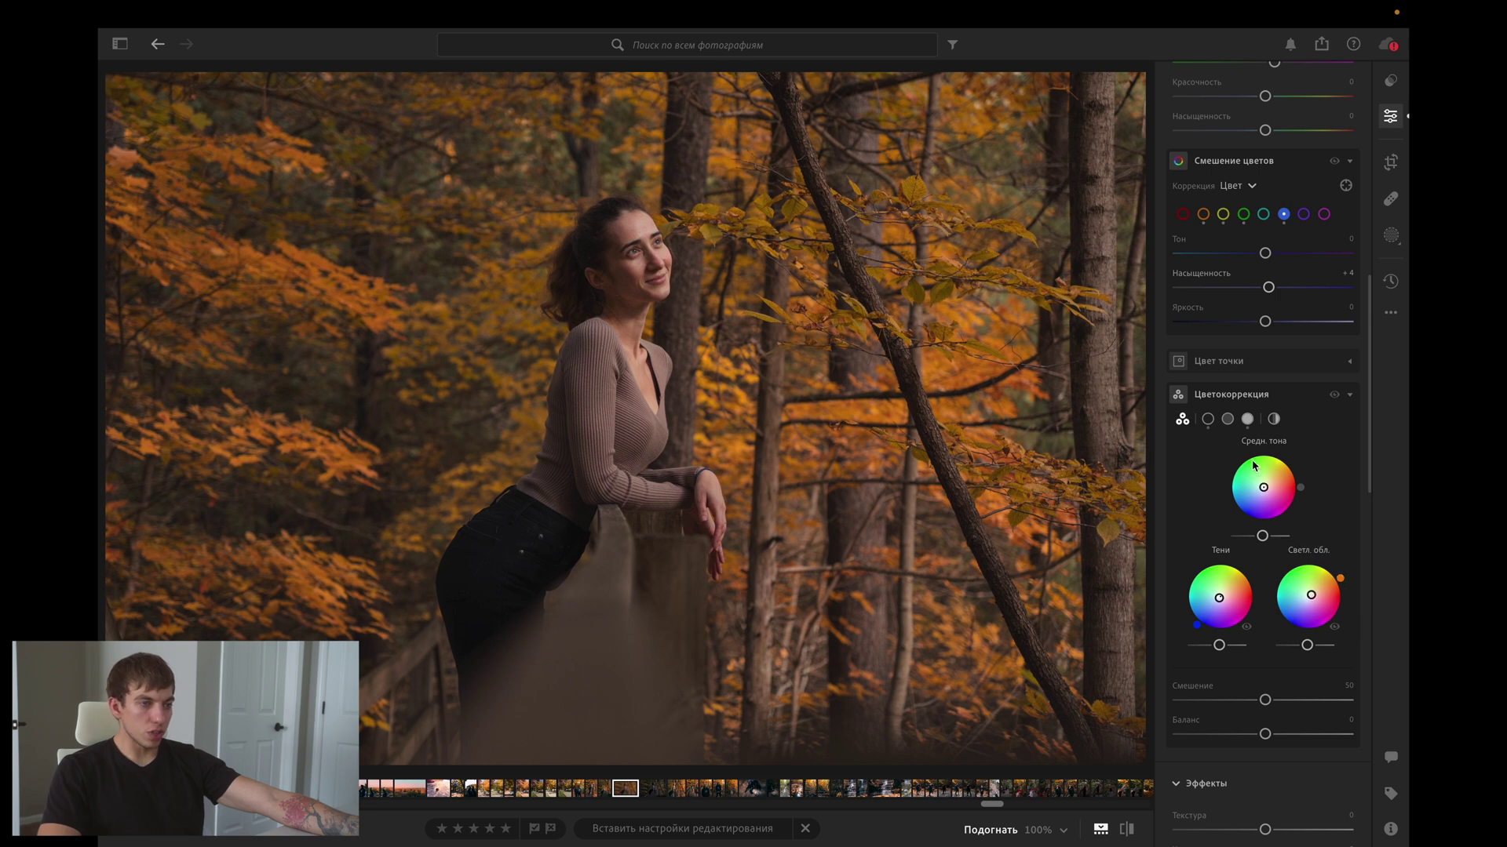
Reset the midtones tint to neutral and adjust the colour grading Blending.
{"action": "left_click_drag", "start_coordinate": [1263, 487], "coordinate": [1177, 412]}
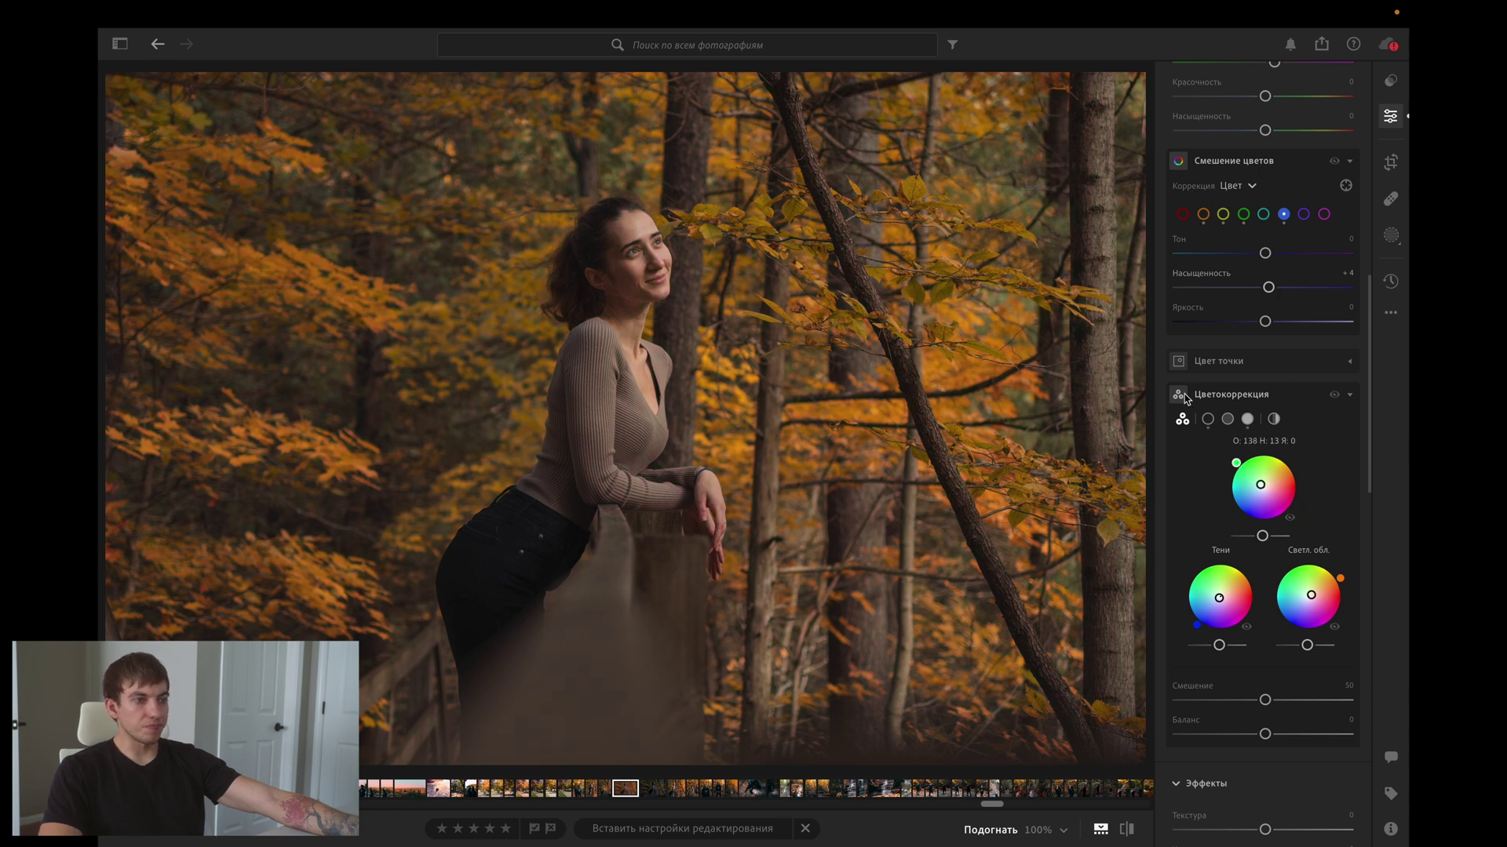
{"action": "left_click_drag", "start_coordinate": [1177, 412], "coordinate": [1213, 403]}
{"action": "double_click", "coordinate": [1263, 487]}
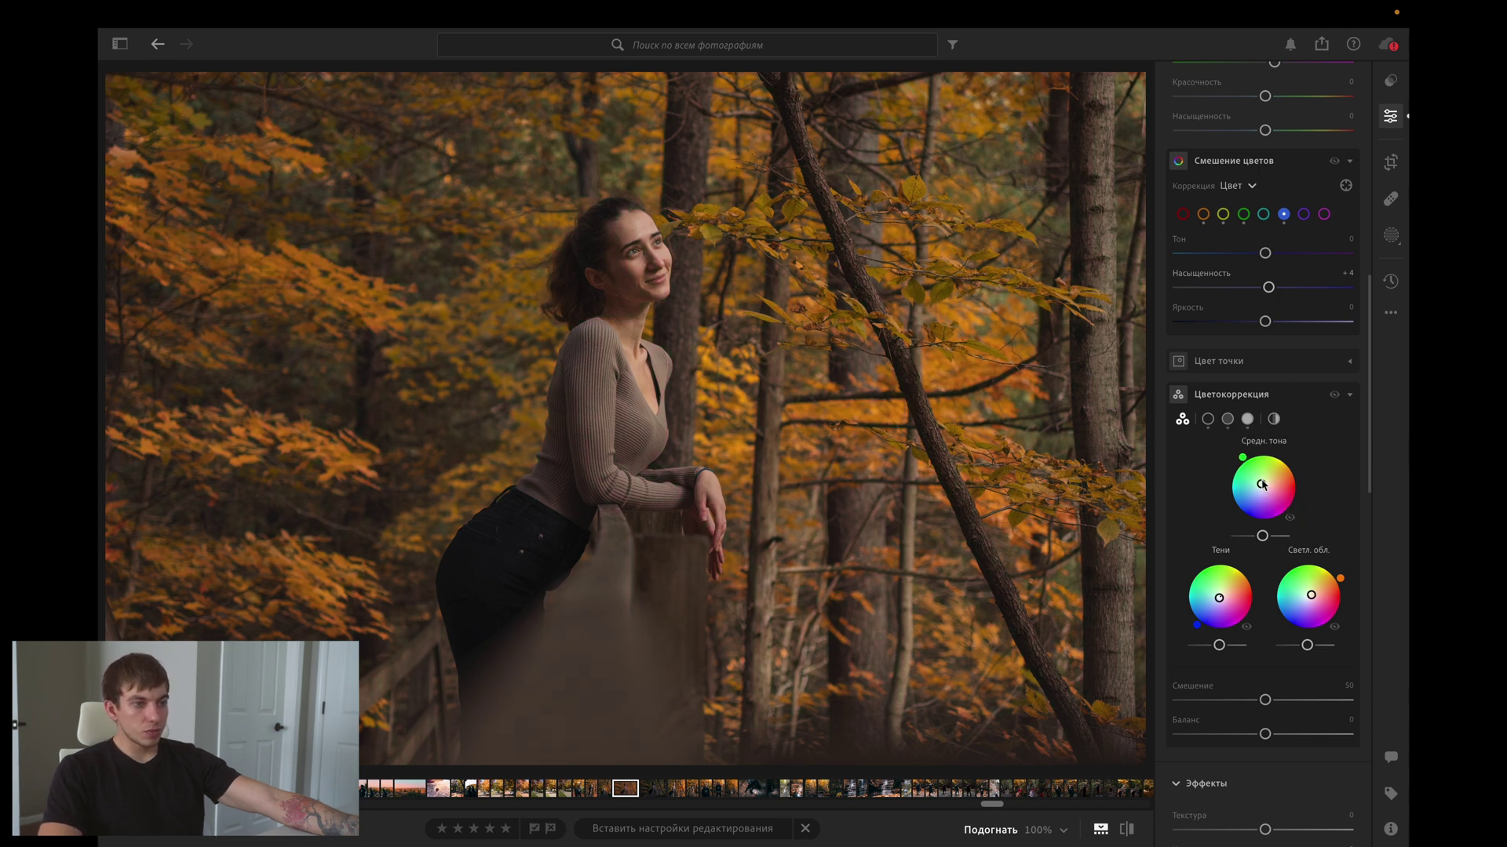
{"action": "mouse_move", "coordinate": [1265, 699]}
{"action": "left_mouse_down"}
{"action": "mouse_move", "coordinate": [1293, 698]}
{"action": "mouse_move", "coordinate": [1259, 701]}
{"action": "mouse_move", "coordinate": [1275, 707]}
{"action": "left_mouse_up"}
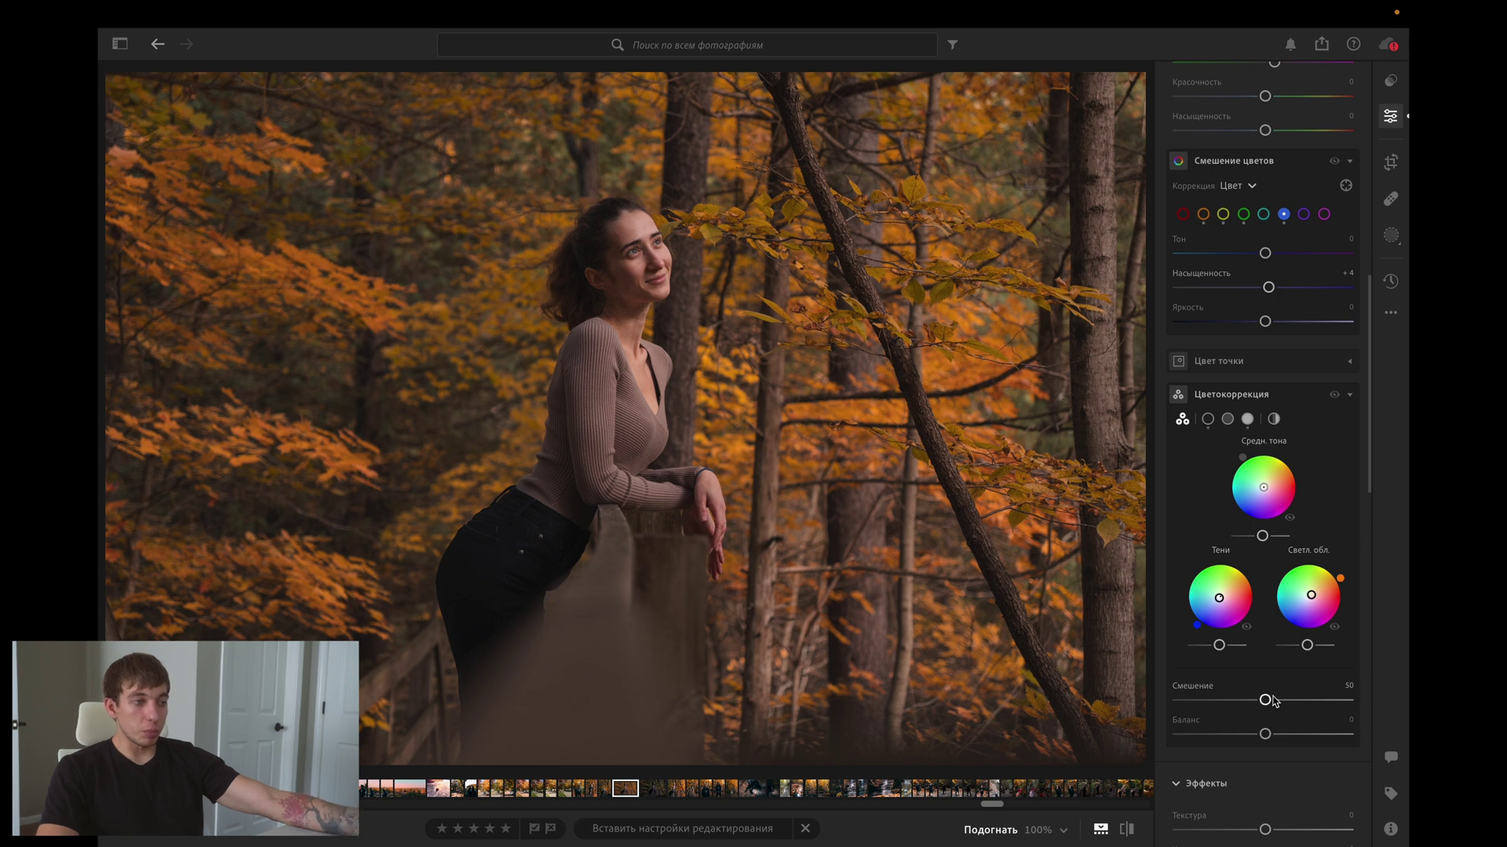
{"action": "mouse_move", "coordinate": [1271, 699]}
{"action": "left_mouse_down"}
{"action": "mouse_move", "coordinate": [1240, 701]}
{"action": "mouse_move", "coordinate": [1311, 700]}
{"action": "mouse_move", "coordinate": [1264, 700]}
{"action": "mouse_move", "coordinate": [1275, 736]}
{"action": "mouse_move", "coordinate": [1337, 744]}
{"action": "mouse_move", "coordinate": [1106, 746]}
{"action": "mouse_move", "coordinate": [1350, 737]}
{"action": "mouse_move", "coordinate": [1211, 735]}
{"action": "mouse_move", "coordinate": [1268, 733]}
{"action": "left_mouse_up"}
Reset colour grading Balance to 0 and try a Texture change in Effects.
{"action": "double_click", "coordinate": [1261, 735]}
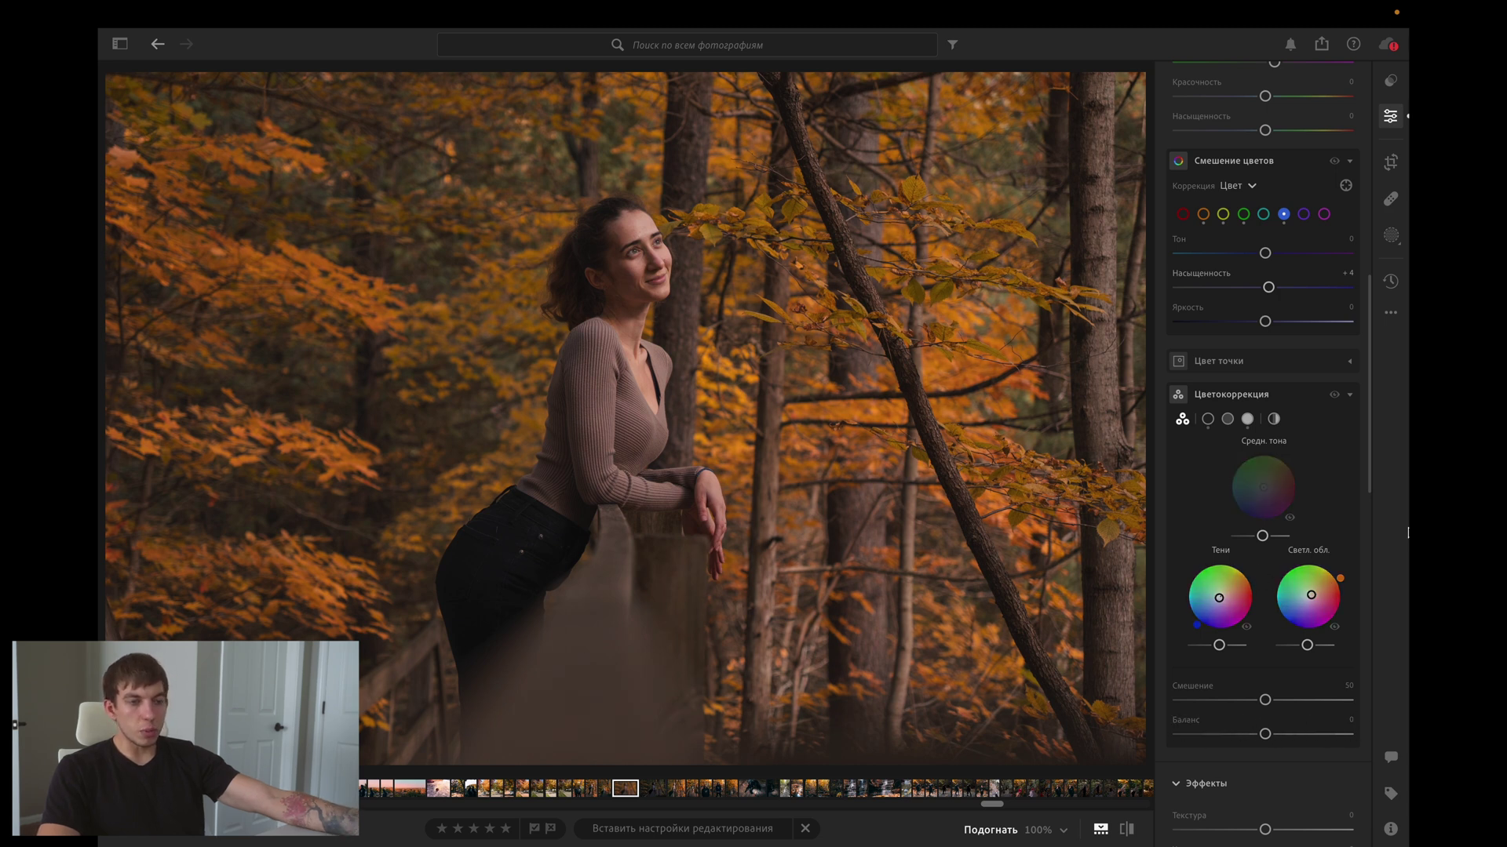
{"action": "scroll", "coordinate": [1294, 663], "scroll_direction": "down", "scroll_amount": 3}
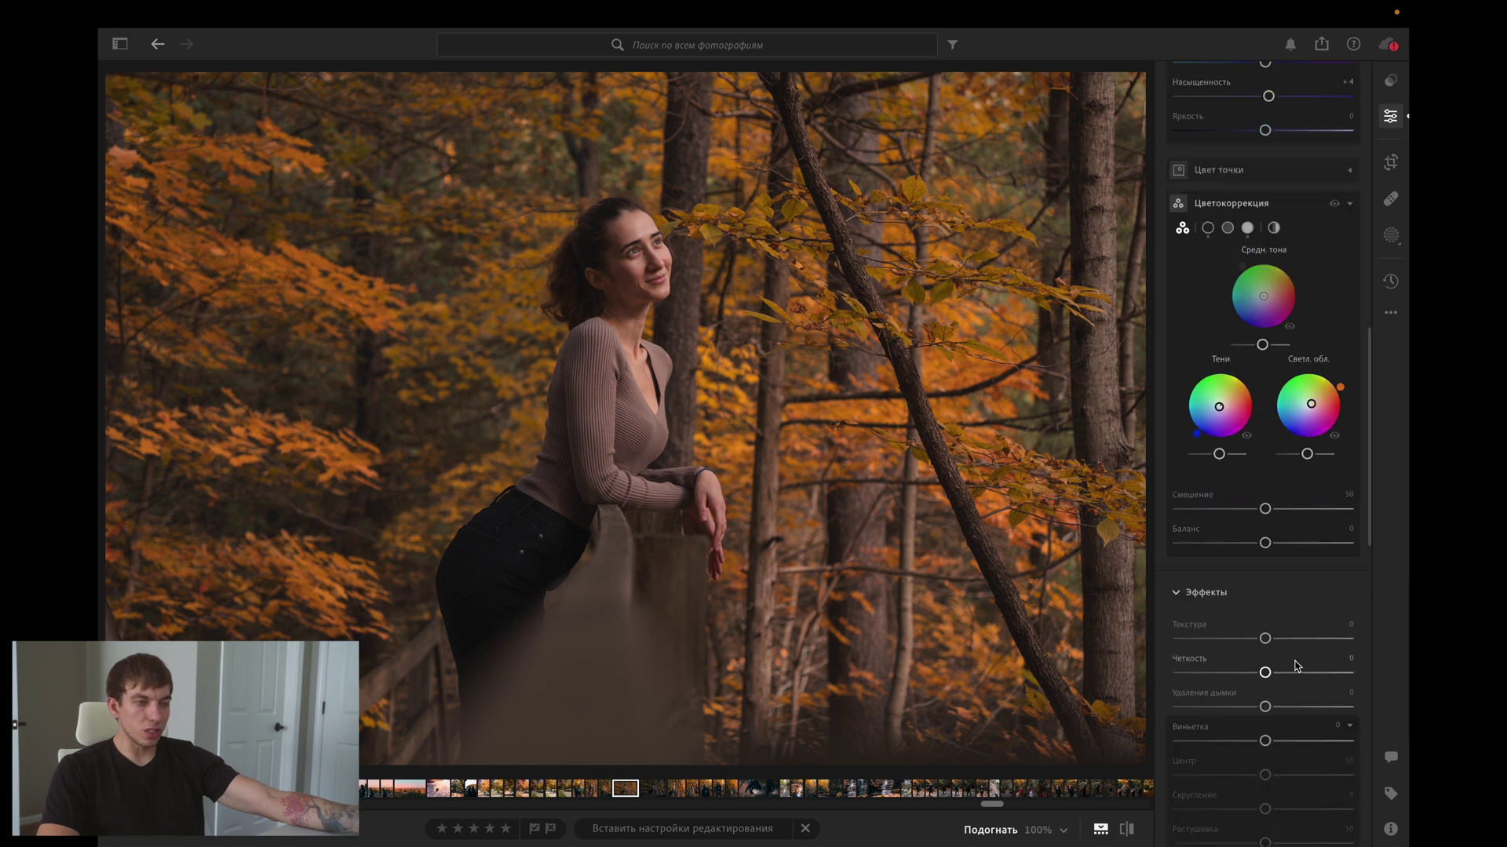
{"action": "scroll", "coordinate": [1302, 498], "scroll_direction": "up", "scroll_amount": 2}
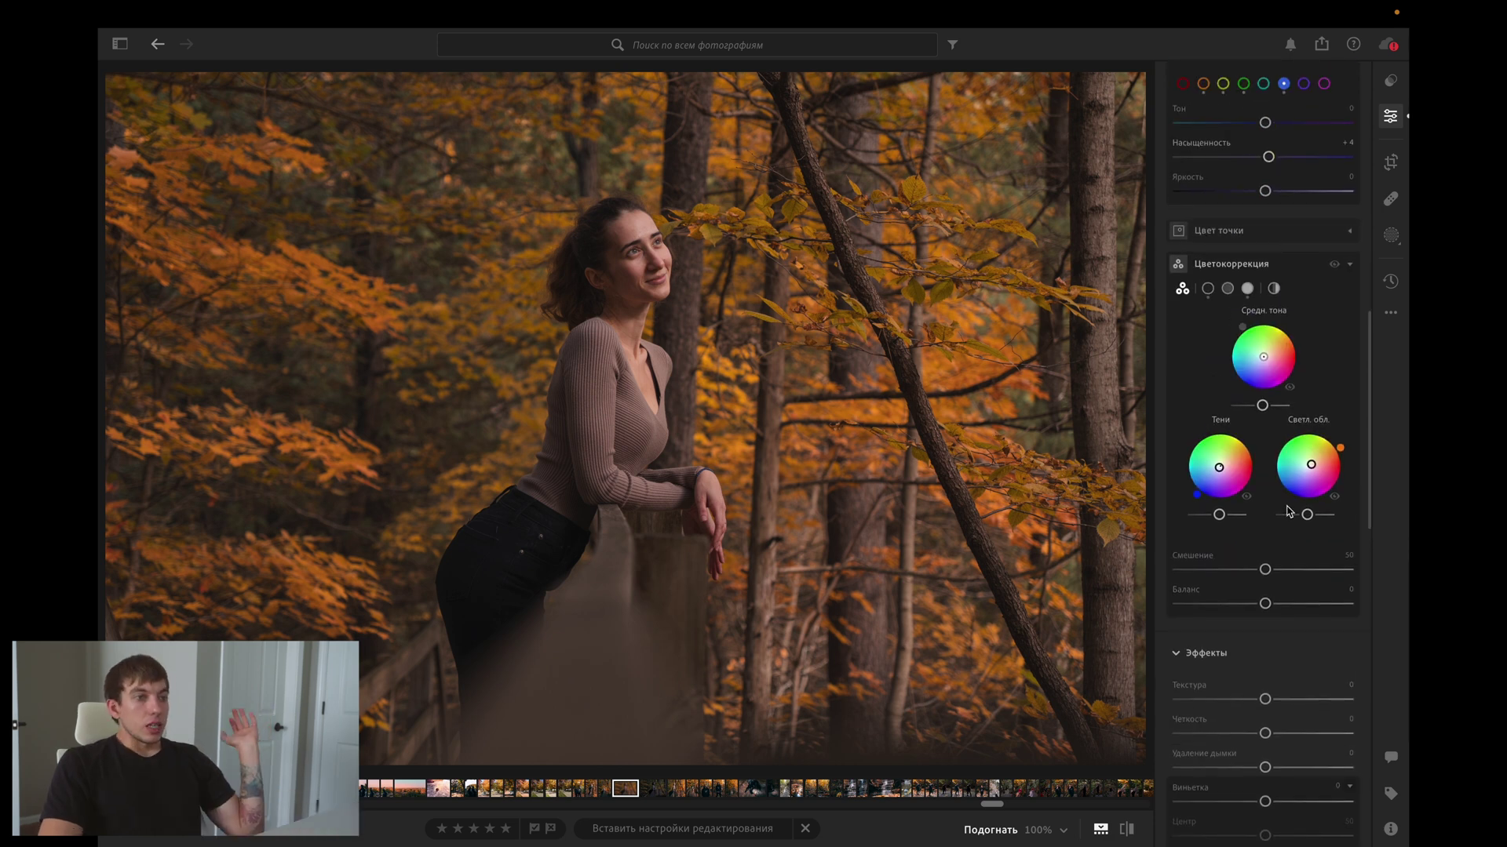
{"action": "scroll", "coordinate": [1291, 514], "scroll_direction": "down", "scroll_amount": 1}
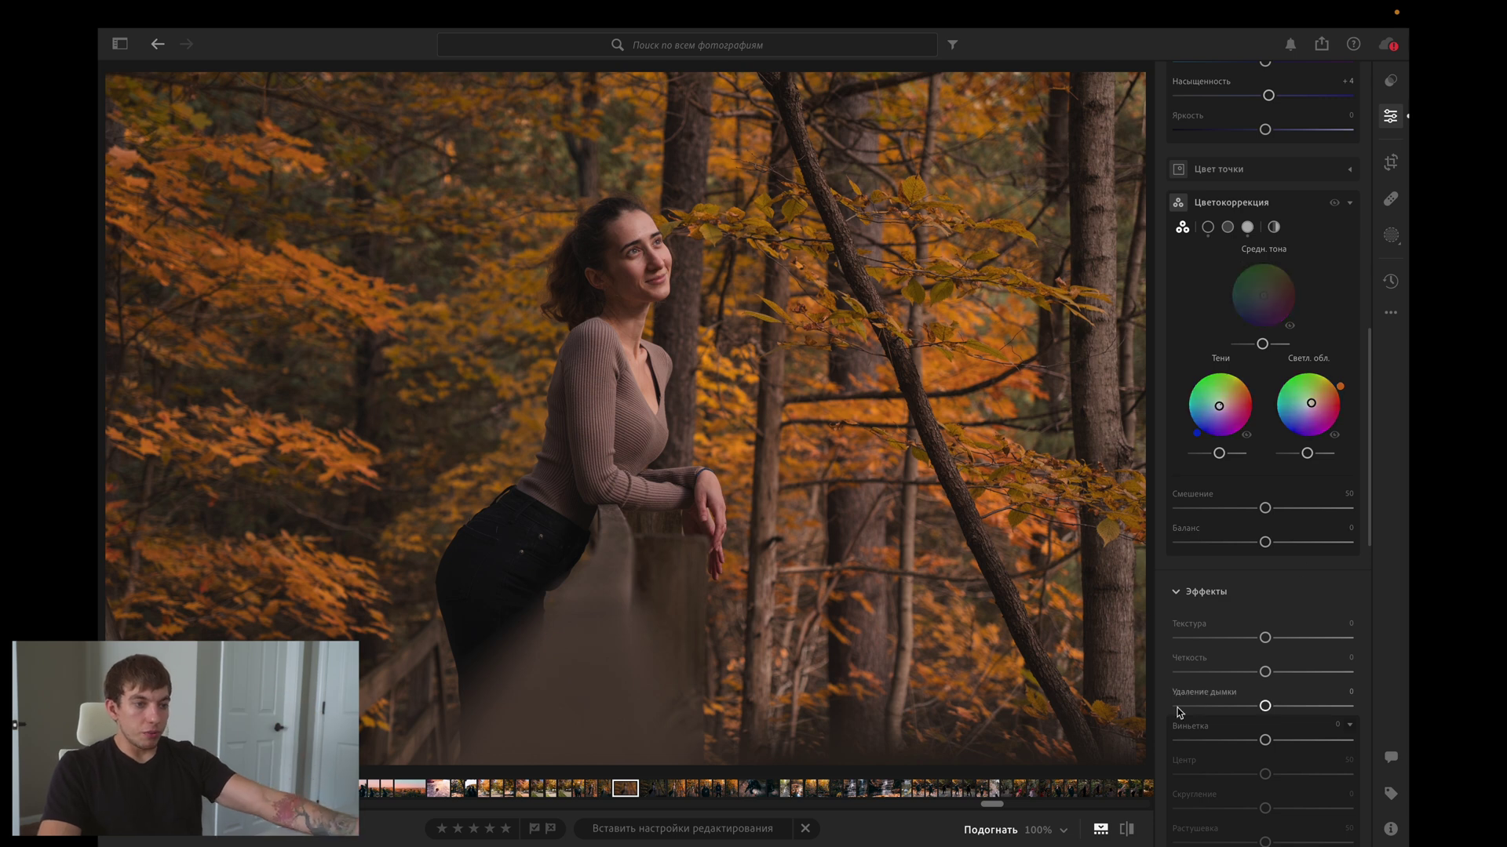
{"action": "scroll", "coordinate": [1265, 616], "scroll_direction": "down", "scroll_amount": 1}
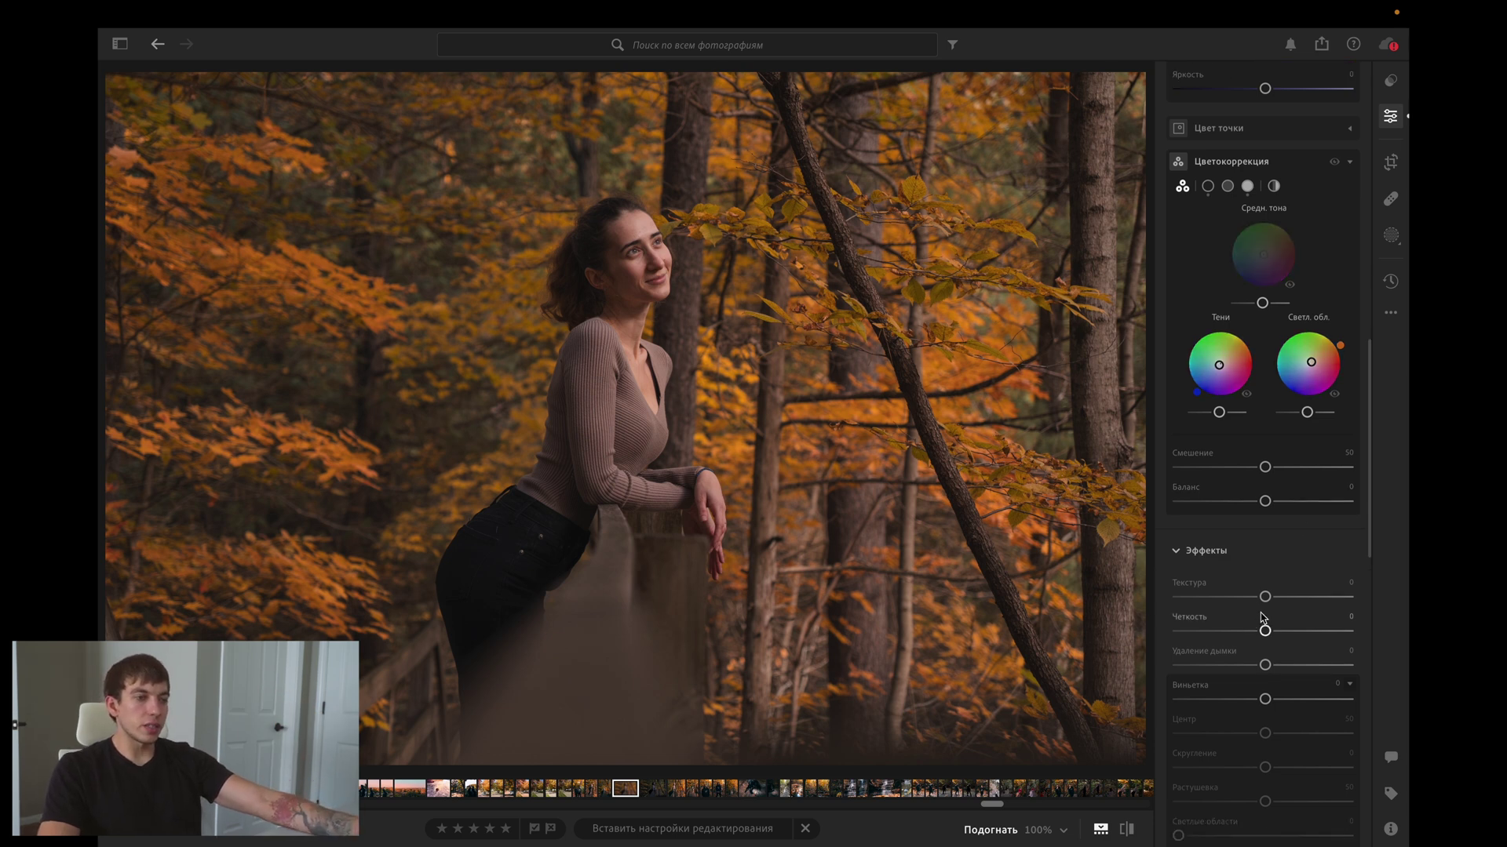
{"action": "mouse_move", "coordinate": [1265, 596]}
{"action": "left_mouse_down"}
{"action": "mouse_move", "coordinate": [1341, 604]}
{"action": "mouse_move", "coordinate": [1184, 630]}
{"action": "mouse_move", "coordinate": [1255, 626]}
{"action": "left_mouse_up"}
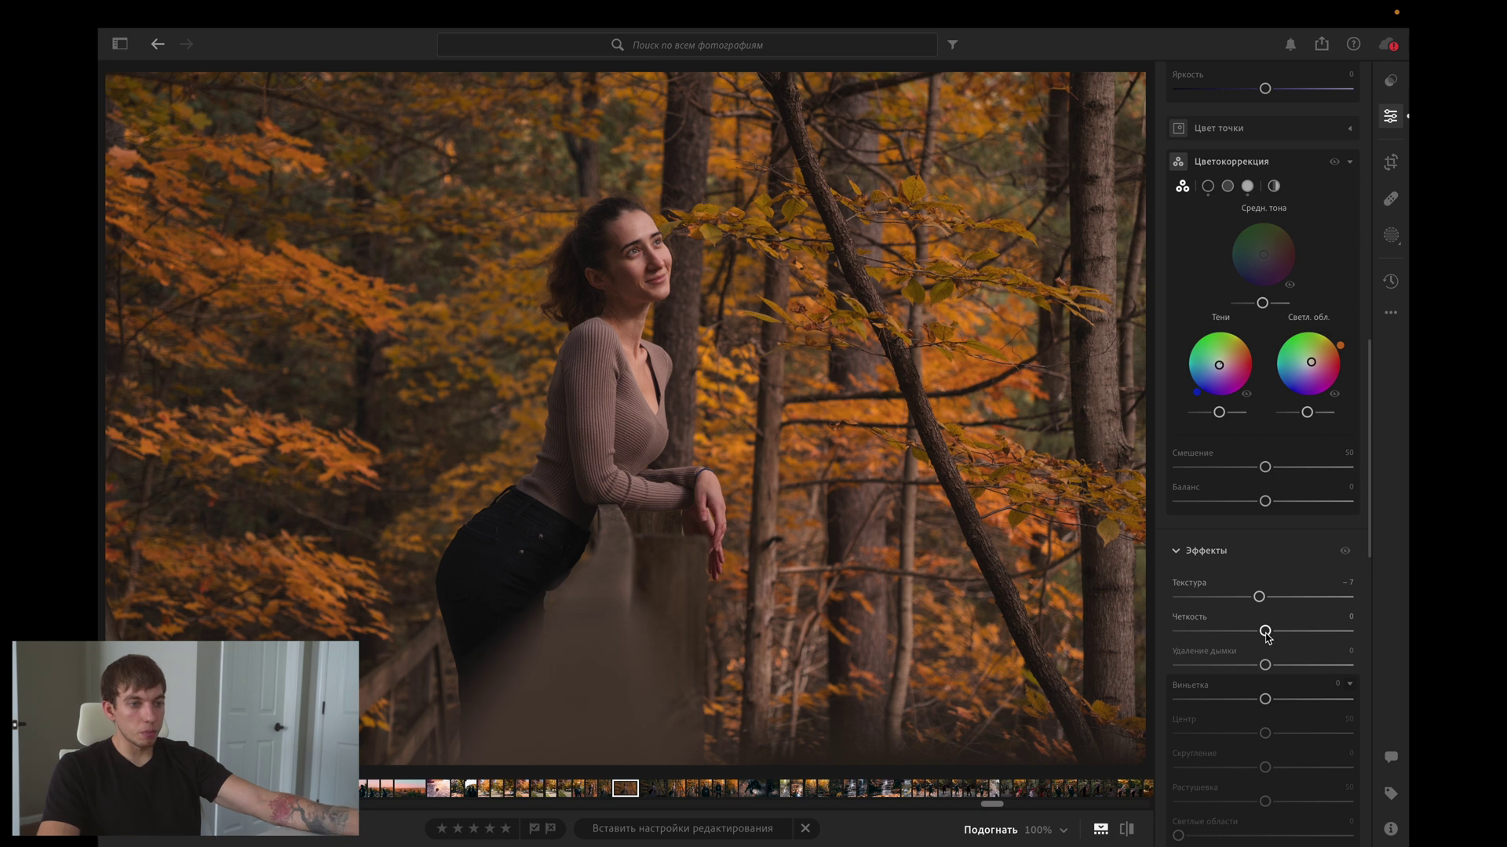
Test Clarity, Dehaze and Texture, ending with Clarity −4 and Texture and Dehaze at 0.
{"action": "left_click_drag", "start_coordinate": [1265, 631], "coordinate": [1259, 665]}
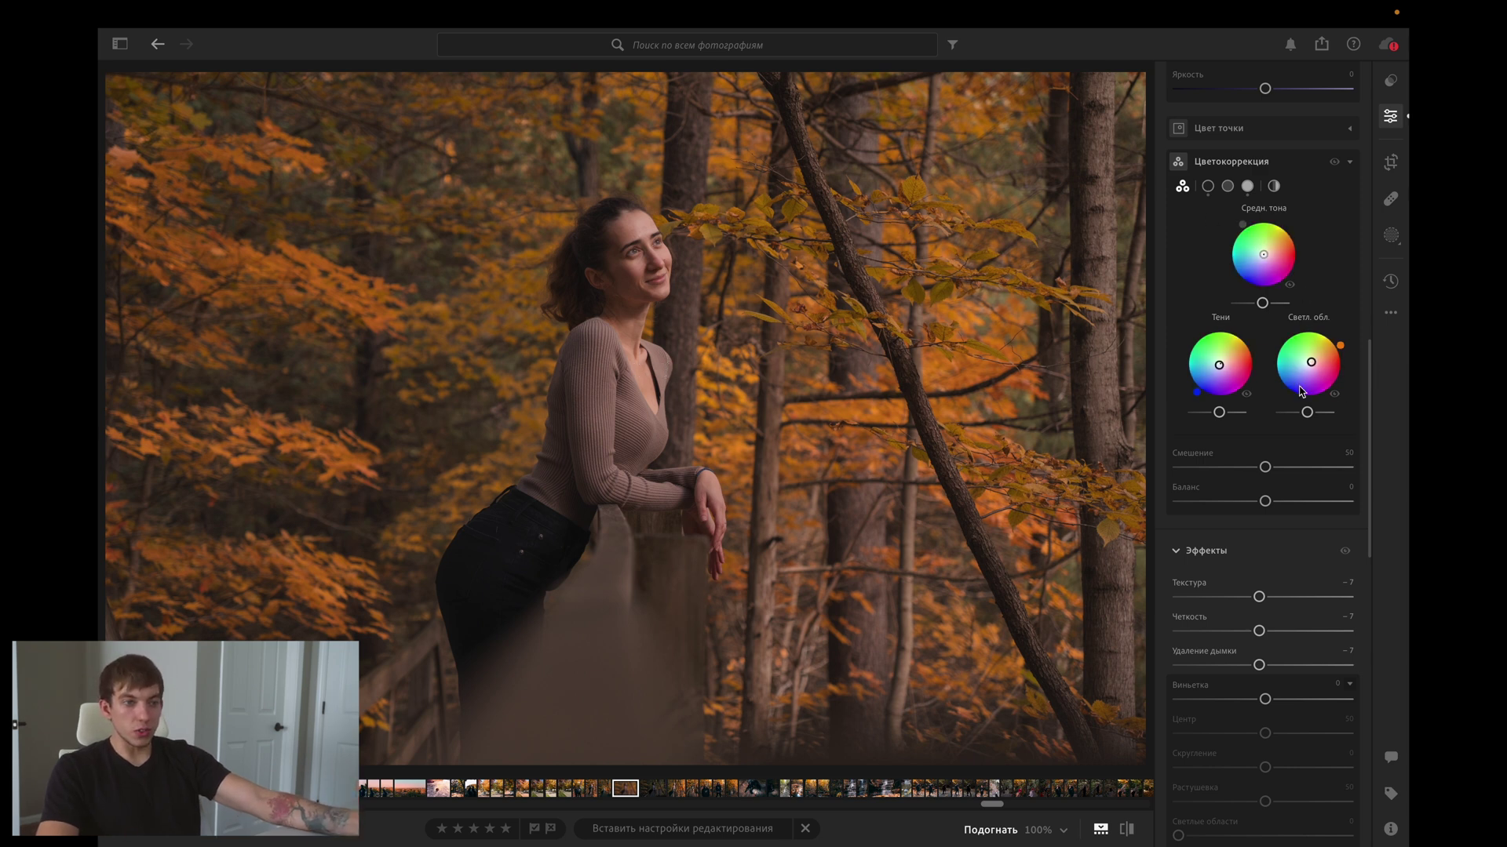
{"action": "left_click_drag", "start_coordinate": [1258, 665], "coordinate": [1309, 664]}
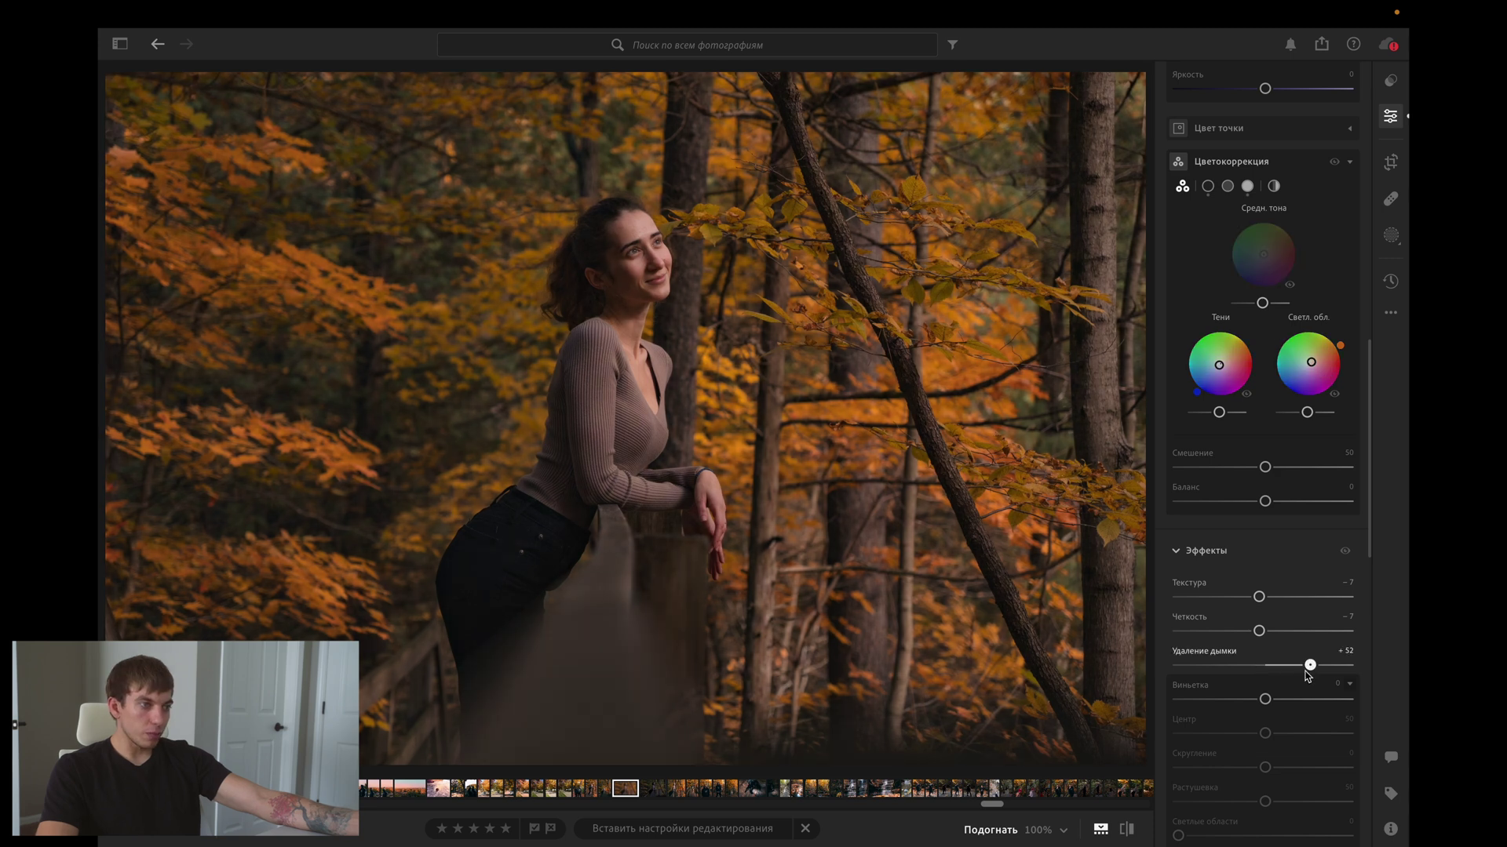
{"action": "double_click", "coordinate": [1297, 667]}
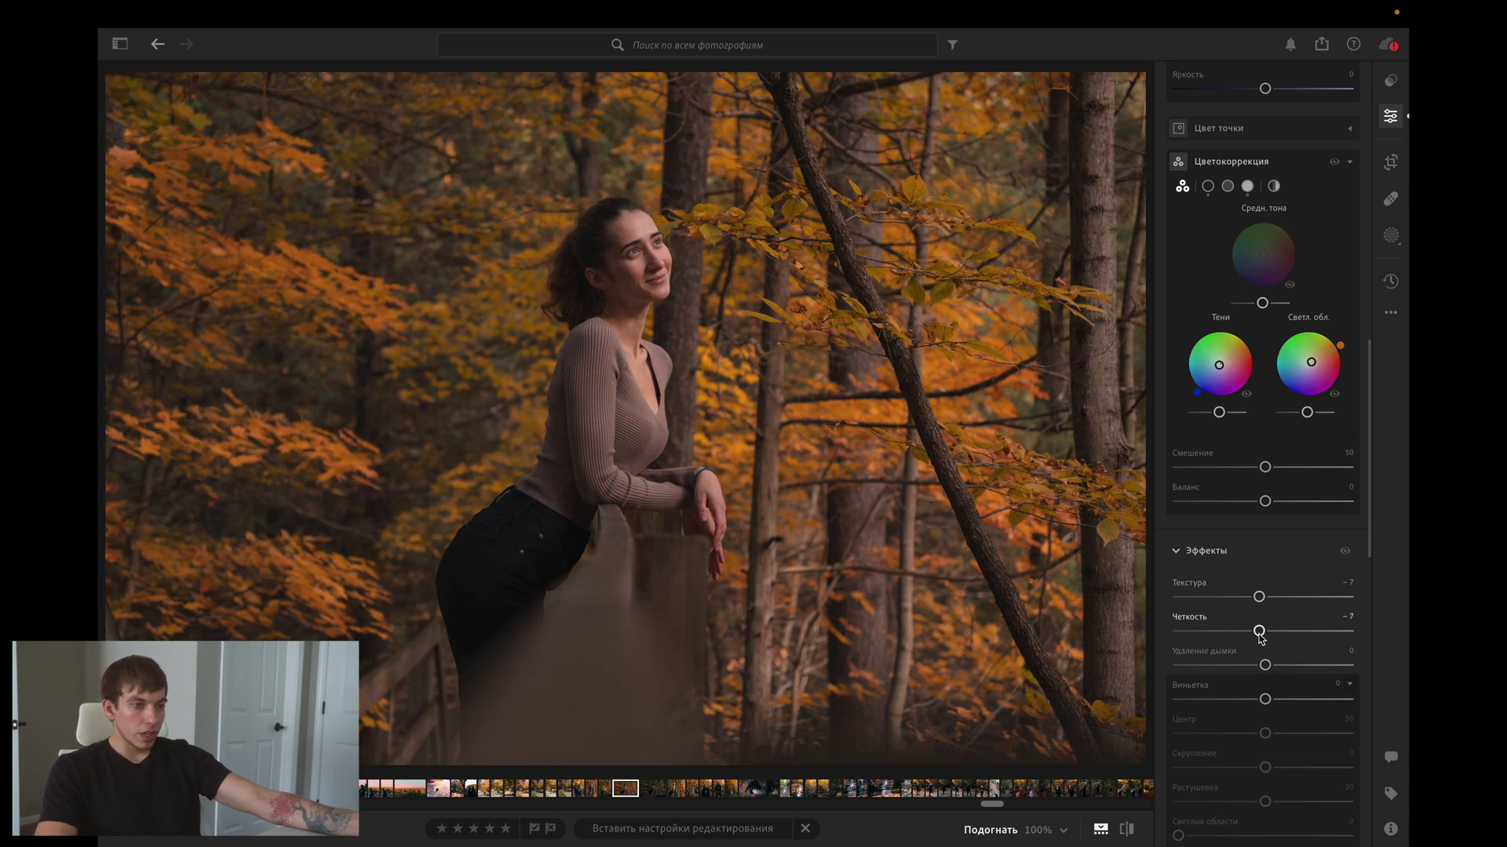
{"action": "double_click", "coordinate": [1258, 632]}
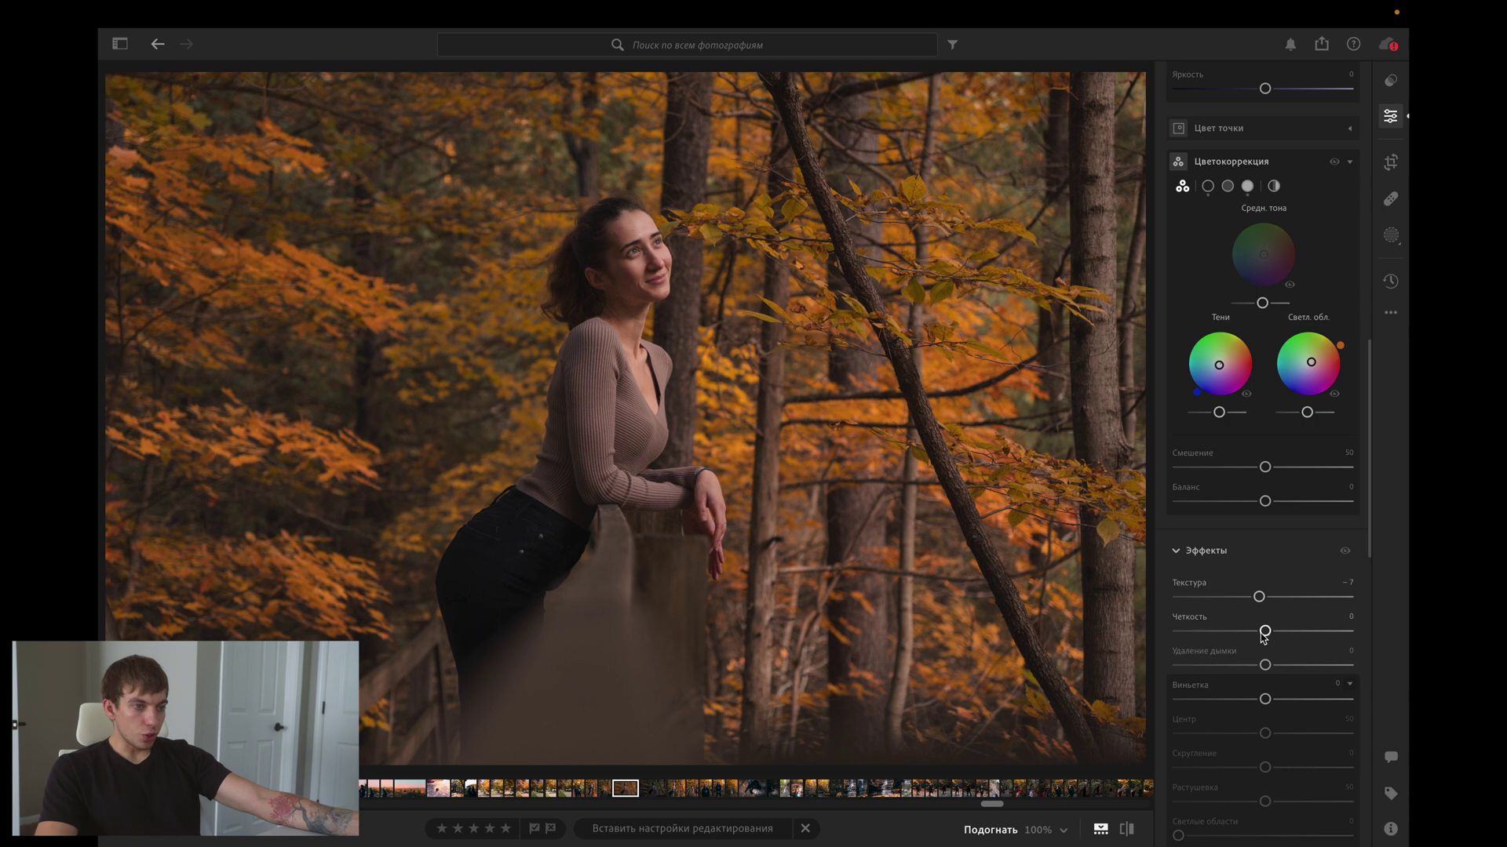
{"action": "left_click_drag", "start_coordinate": [1263, 638], "coordinate": [1260, 638]}
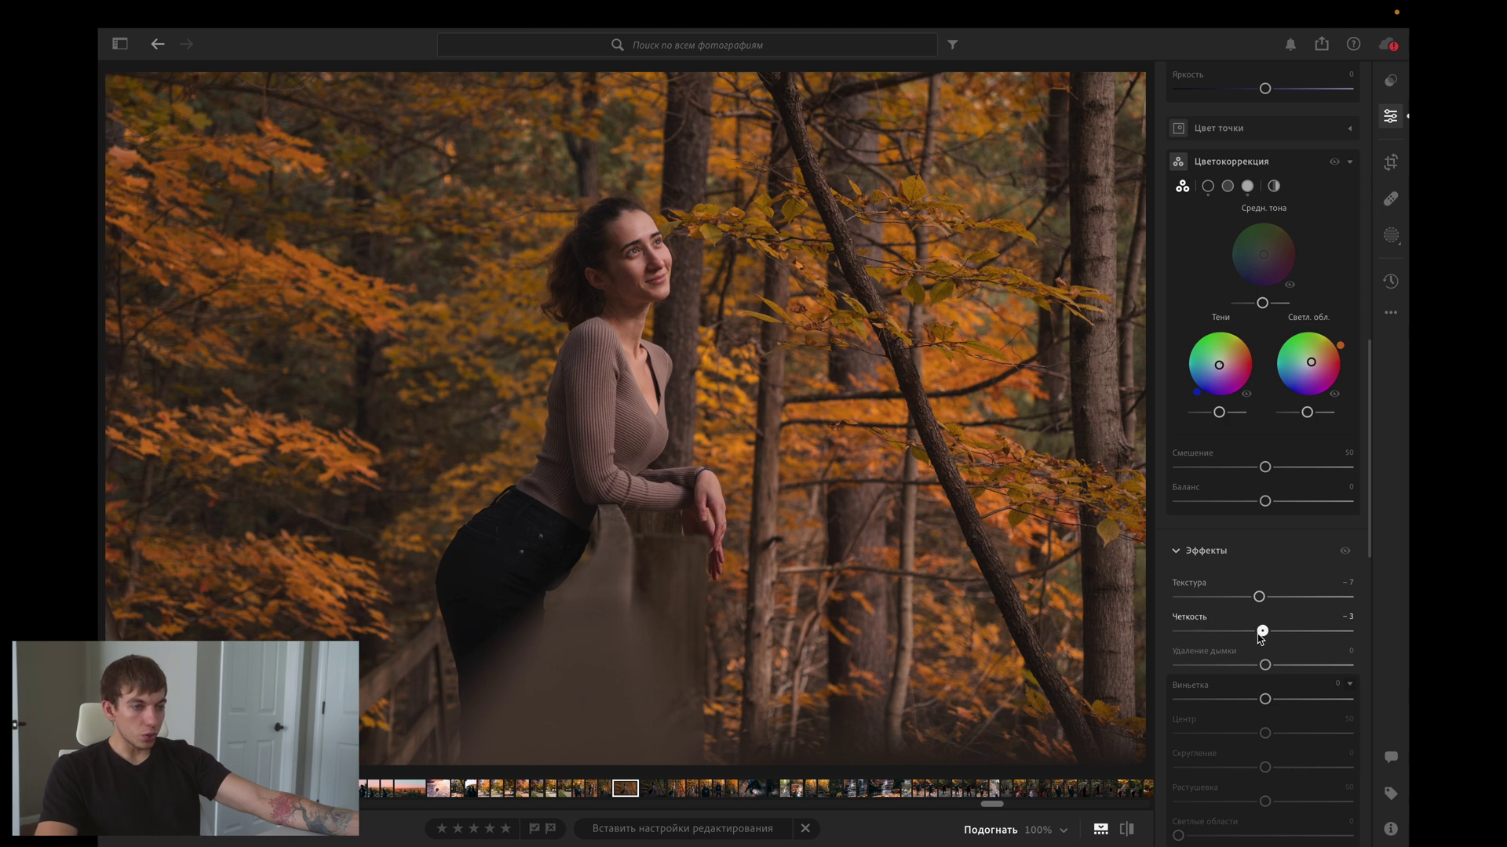
{"action": "mouse_move", "coordinate": [1259, 597]}
{"action": "left_mouse_down"}
{"action": "mouse_move", "coordinate": [1198, 598]}
{"action": "mouse_move", "coordinate": [1312, 597]}
{"action": "mouse_move", "coordinate": [1285, 598]}
{"action": "left_mouse_up"}
{"action": "double_click", "coordinate": [1286, 597]}
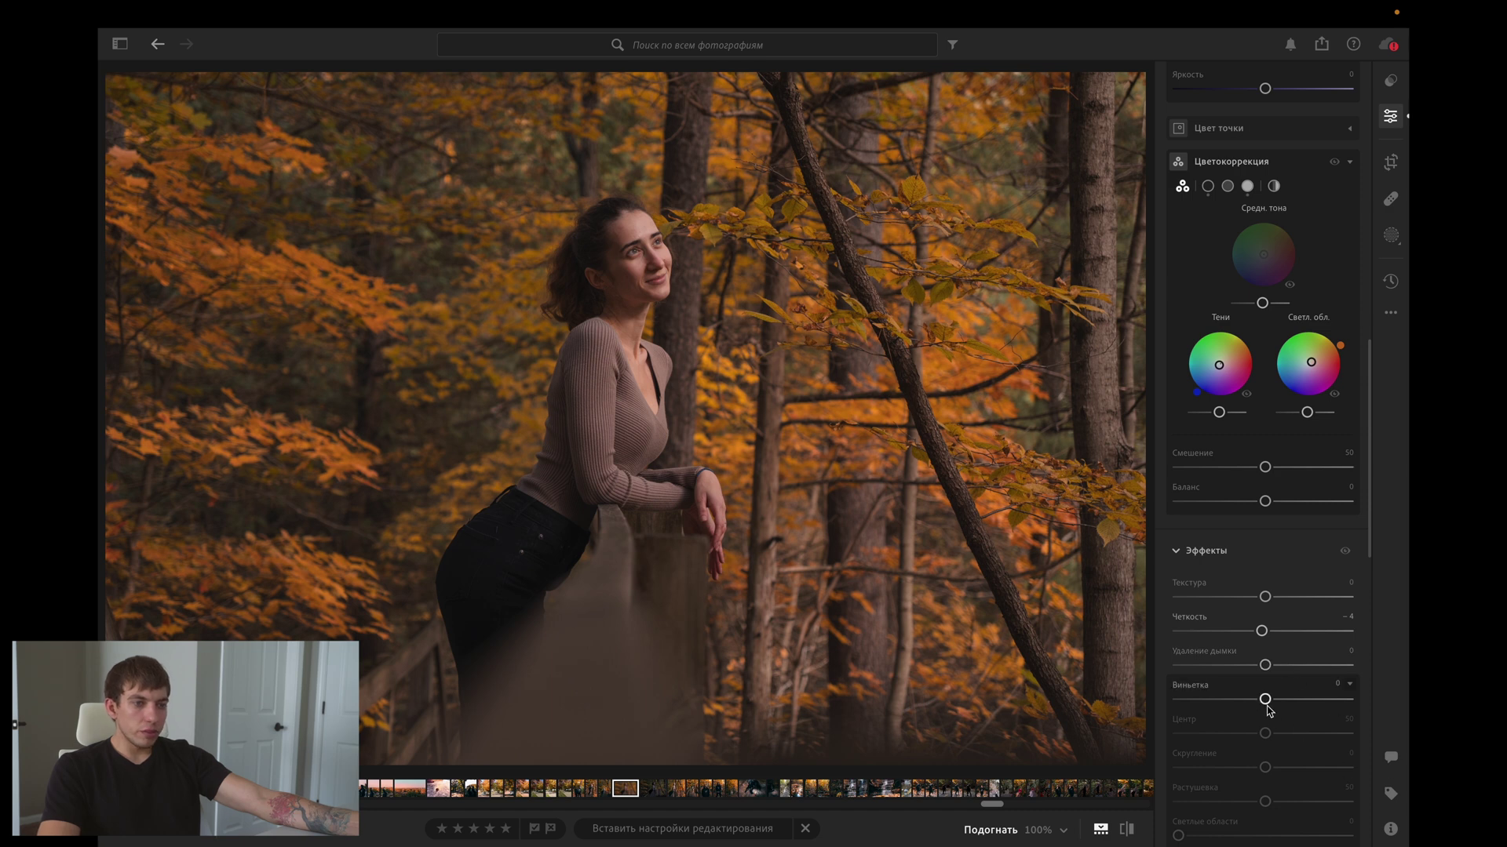
Darken the edges with a -18 vignette softened to feather 78.
{"action": "mouse_move", "coordinate": [1265, 699]}
{"action": "left_mouse_down"}
{"action": "mouse_move", "coordinate": [1277, 699]}
{"action": "mouse_move", "coordinate": [1249, 699]}
{"action": "left_mouse_up"}
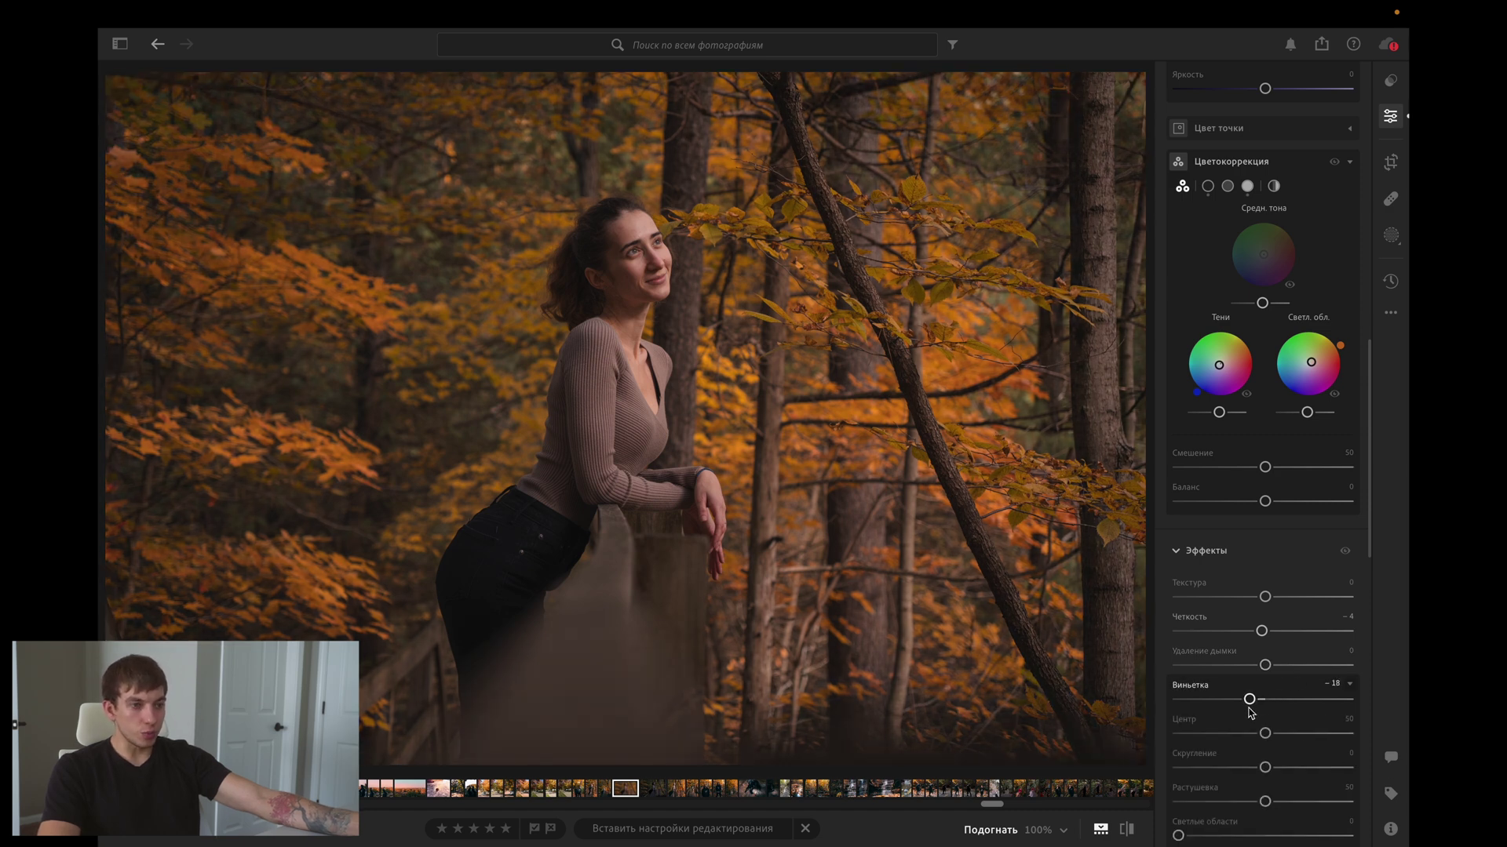
{"action": "scroll", "coordinate": [1260, 718], "scroll_direction": "down", "scroll_amount": 1}
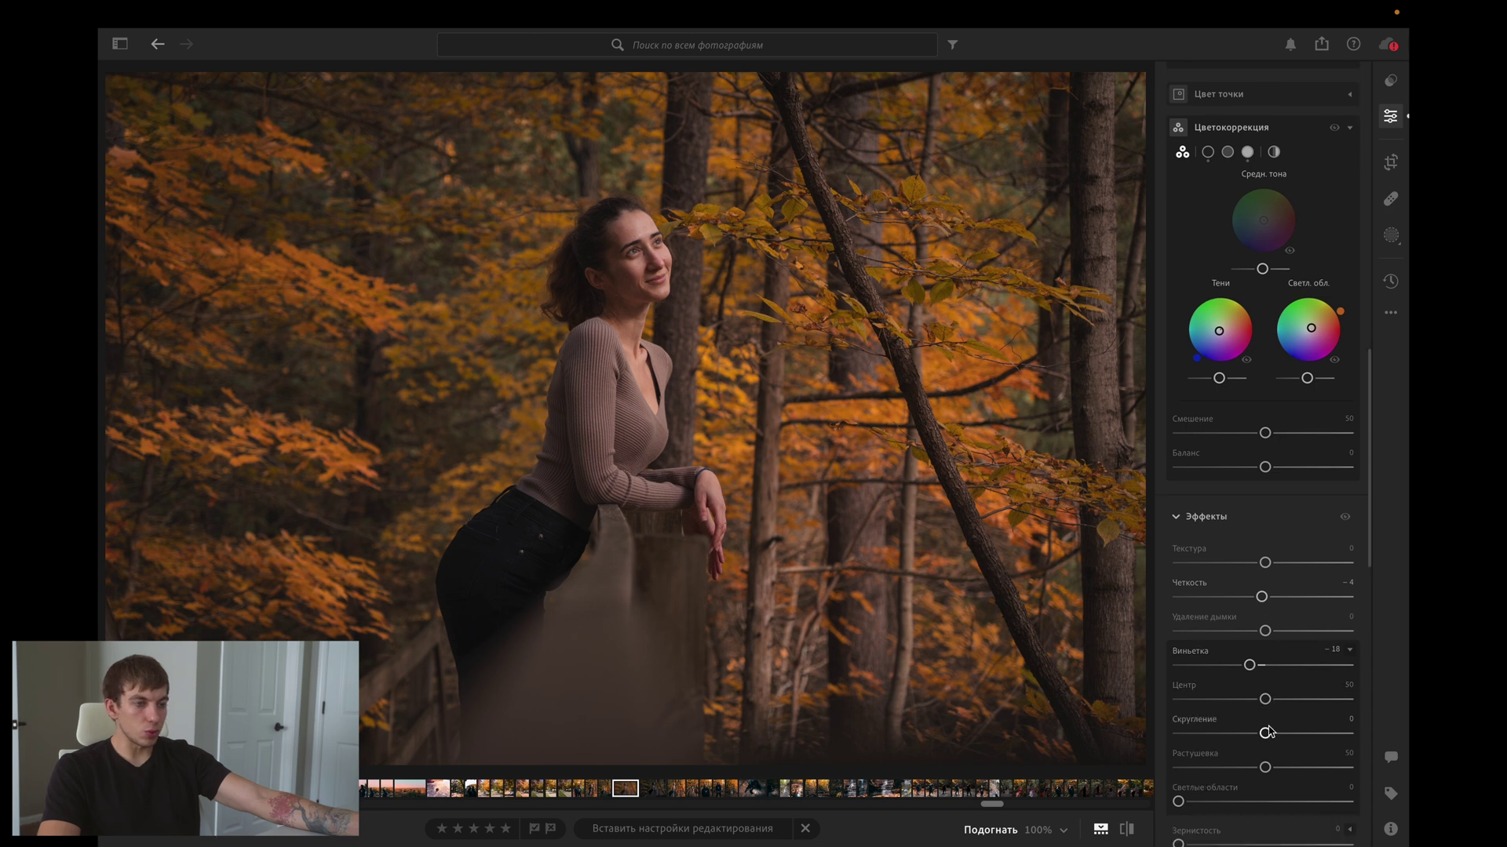
{"action": "scroll", "coordinate": [1271, 731], "scroll_direction": "down", "scroll_amount": 2}
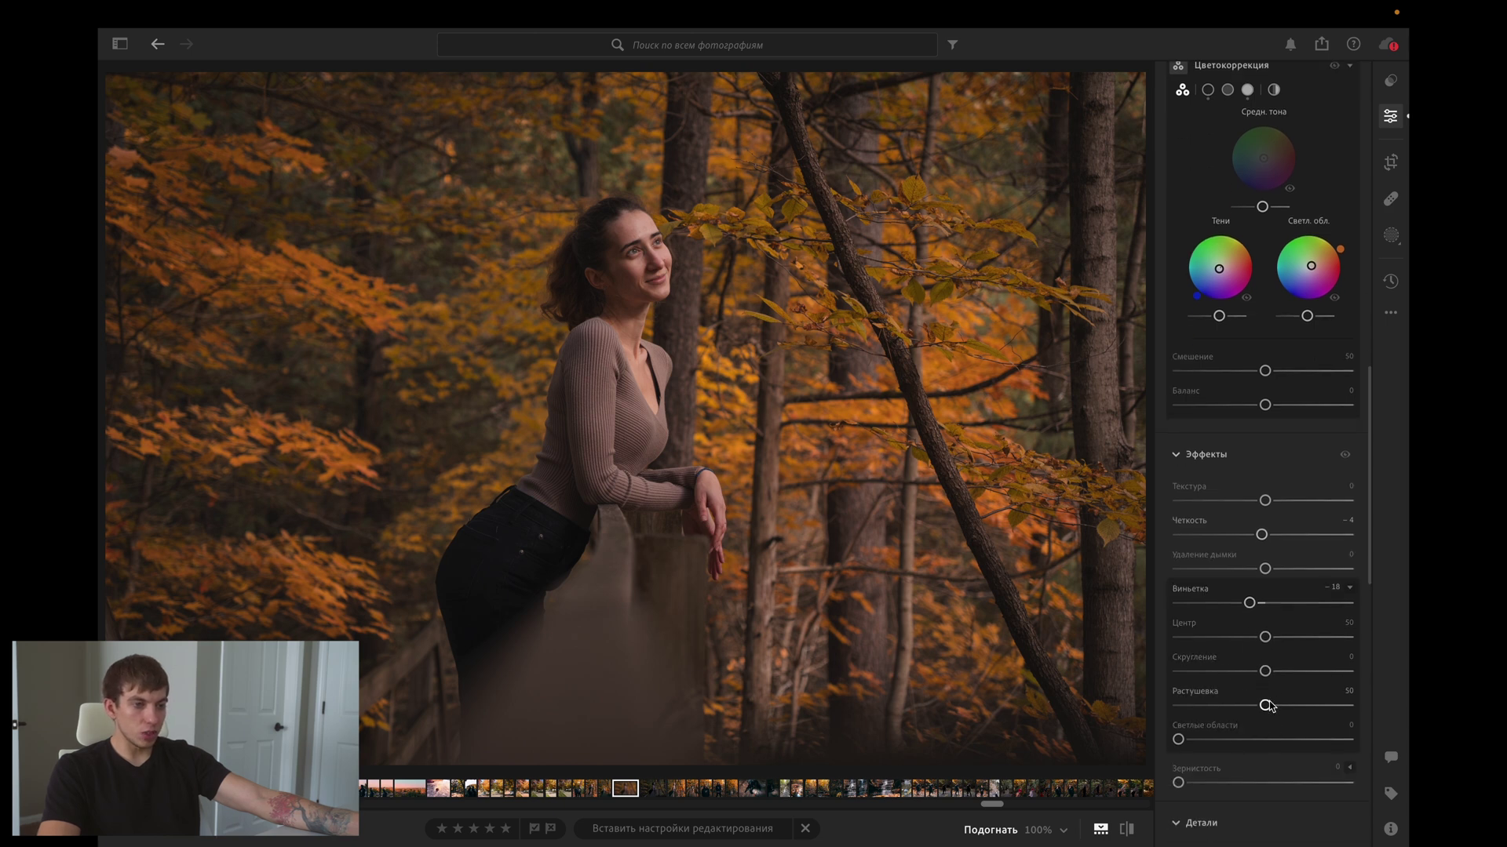
{"action": "mouse_move", "coordinate": [1265, 706]}
{"action": "left_mouse_down"}
{"action": "mouse_move", "coordinate": [1314, 706]}
{"action": "mouse_move", "coordinate": [1318, 720]}
{"action": "left_mouse_up"}
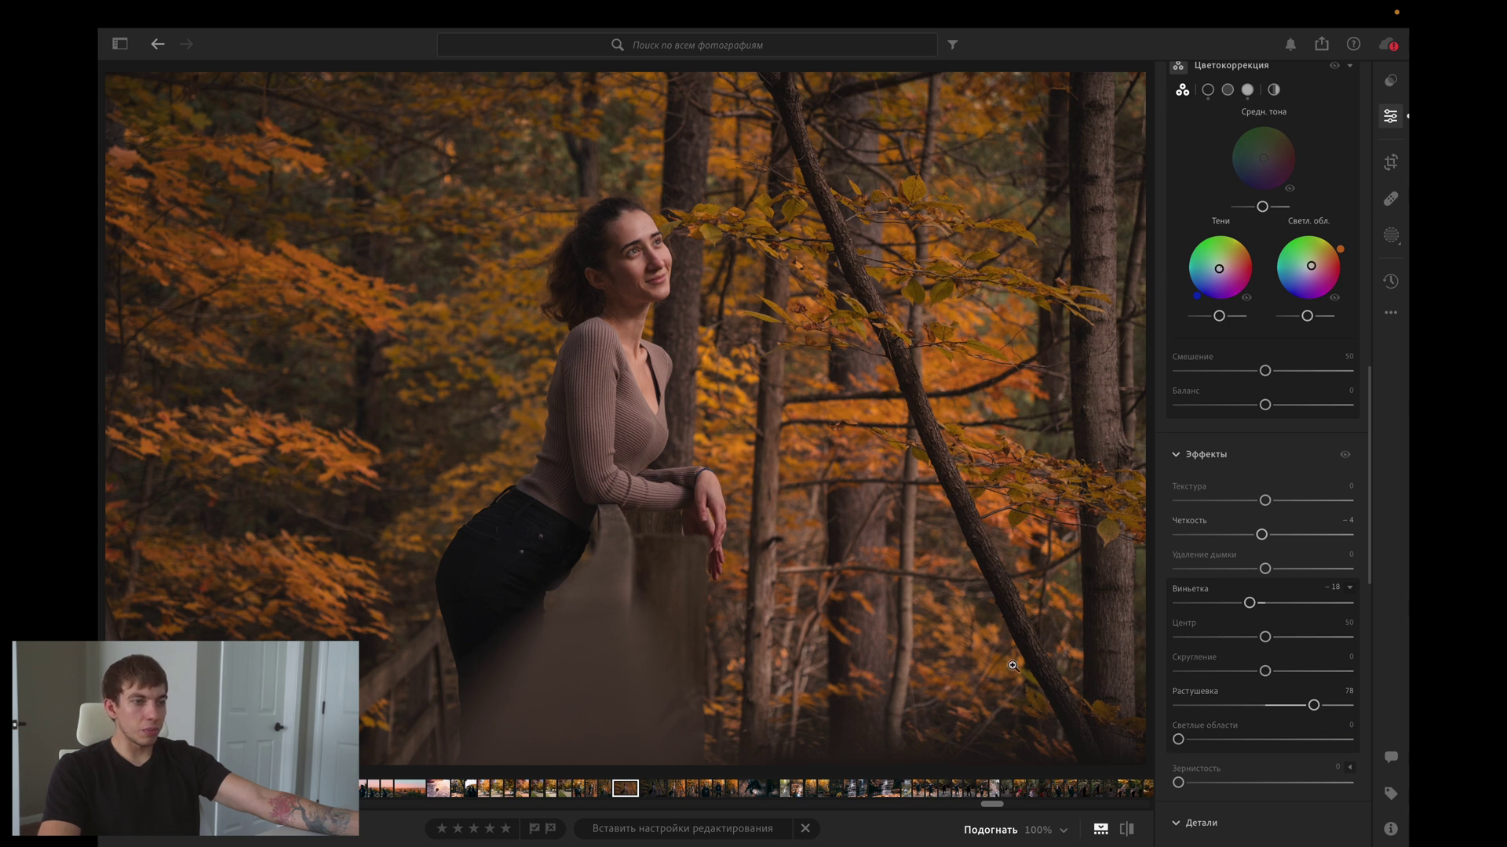
Add a moderate film grain of about 38.
{"action": "scroll", "coordinate": [1264, 671], "scroll_direction": "down", "scroll_amount": 2}
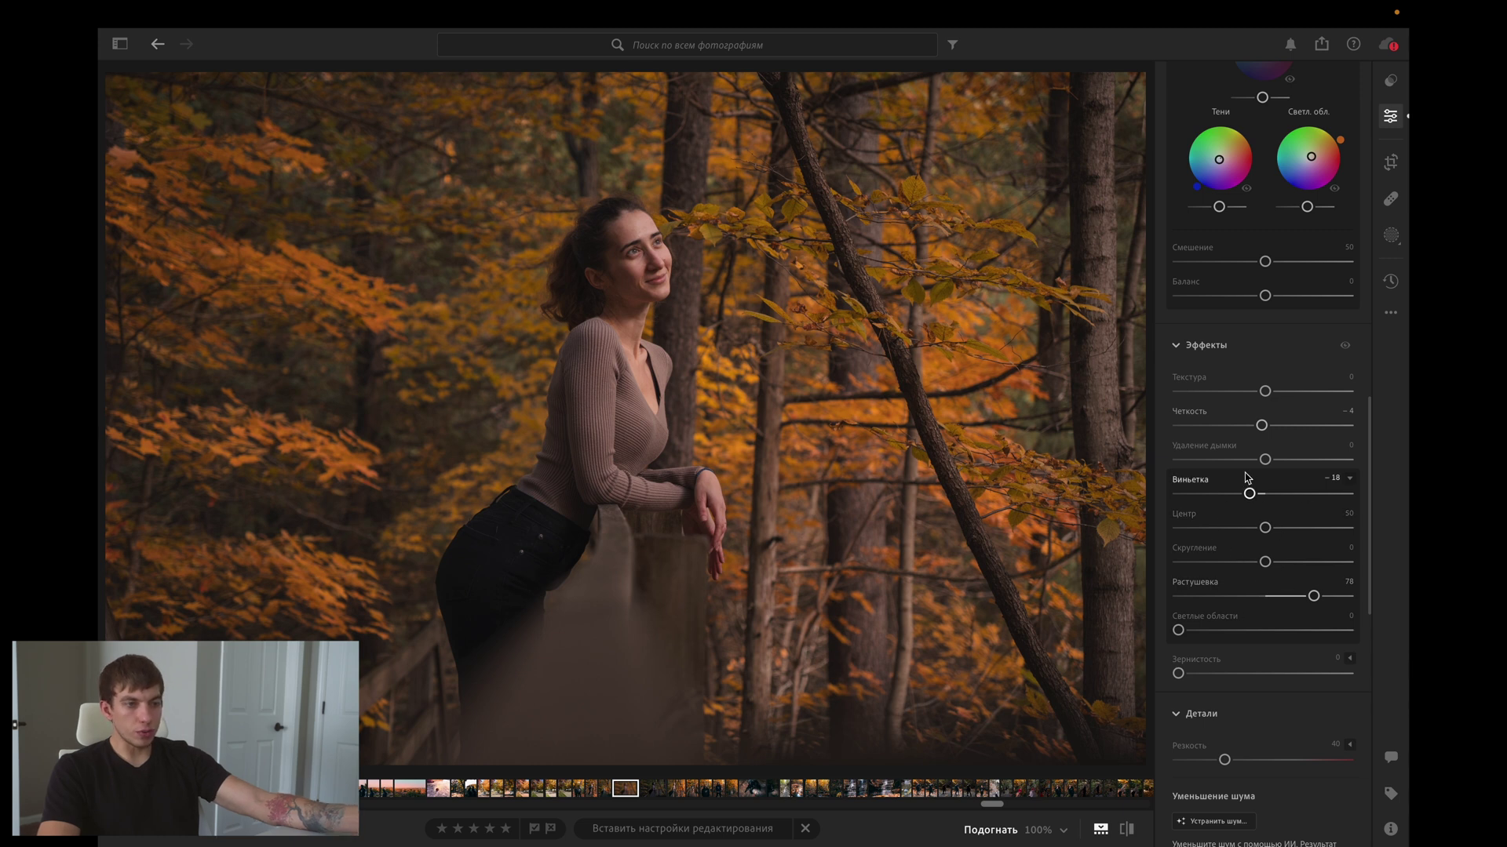
{"action": "scroll", "coordinate": [1250, 490], "scroll_direction": "down", "scroll_amount": 2}
{"action": "left_click", "coordinate": [1243, 540]}
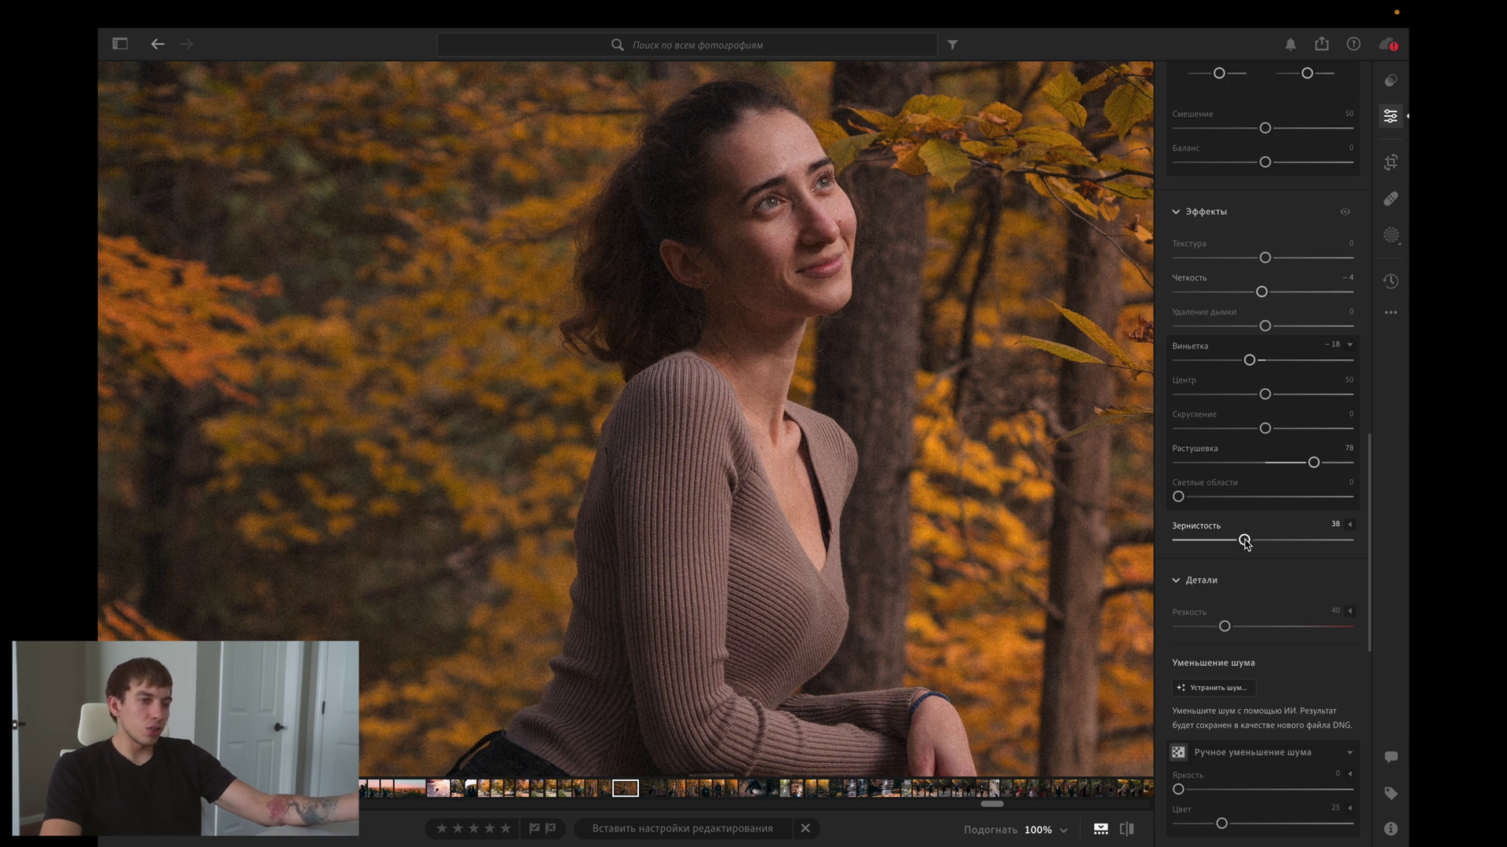
Preview grain at 100 and at 0, then settle it at a subtle 26.
{"action": "left_click_drag", "start_coordinate": [1245, 540], "coordinate": [1224, 540]}
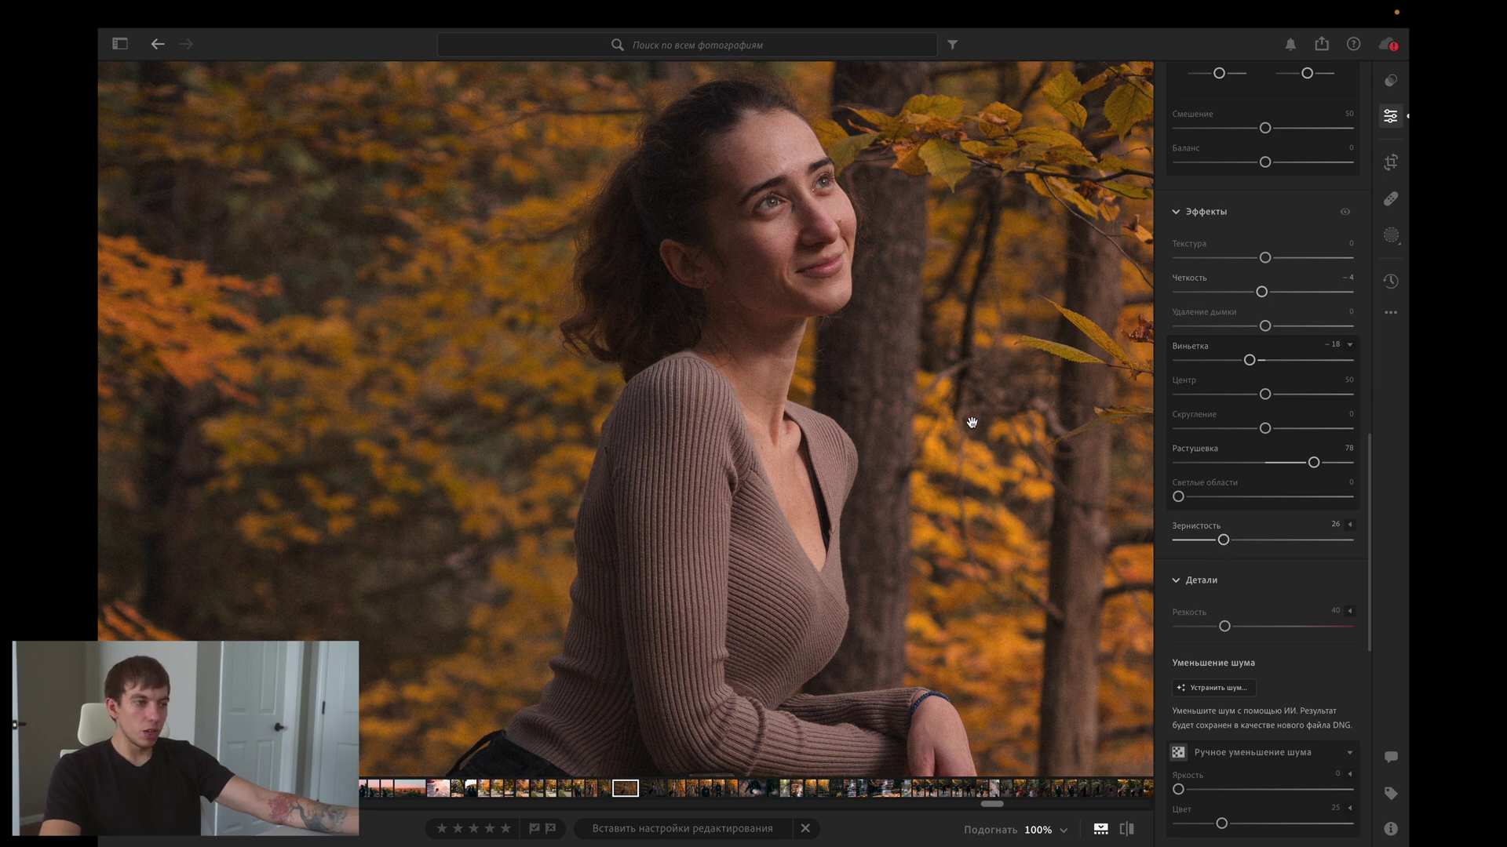
{"action": "left_click_drag", "start_coordinate": [1224, 540], "coordinate": [1352, 540]}
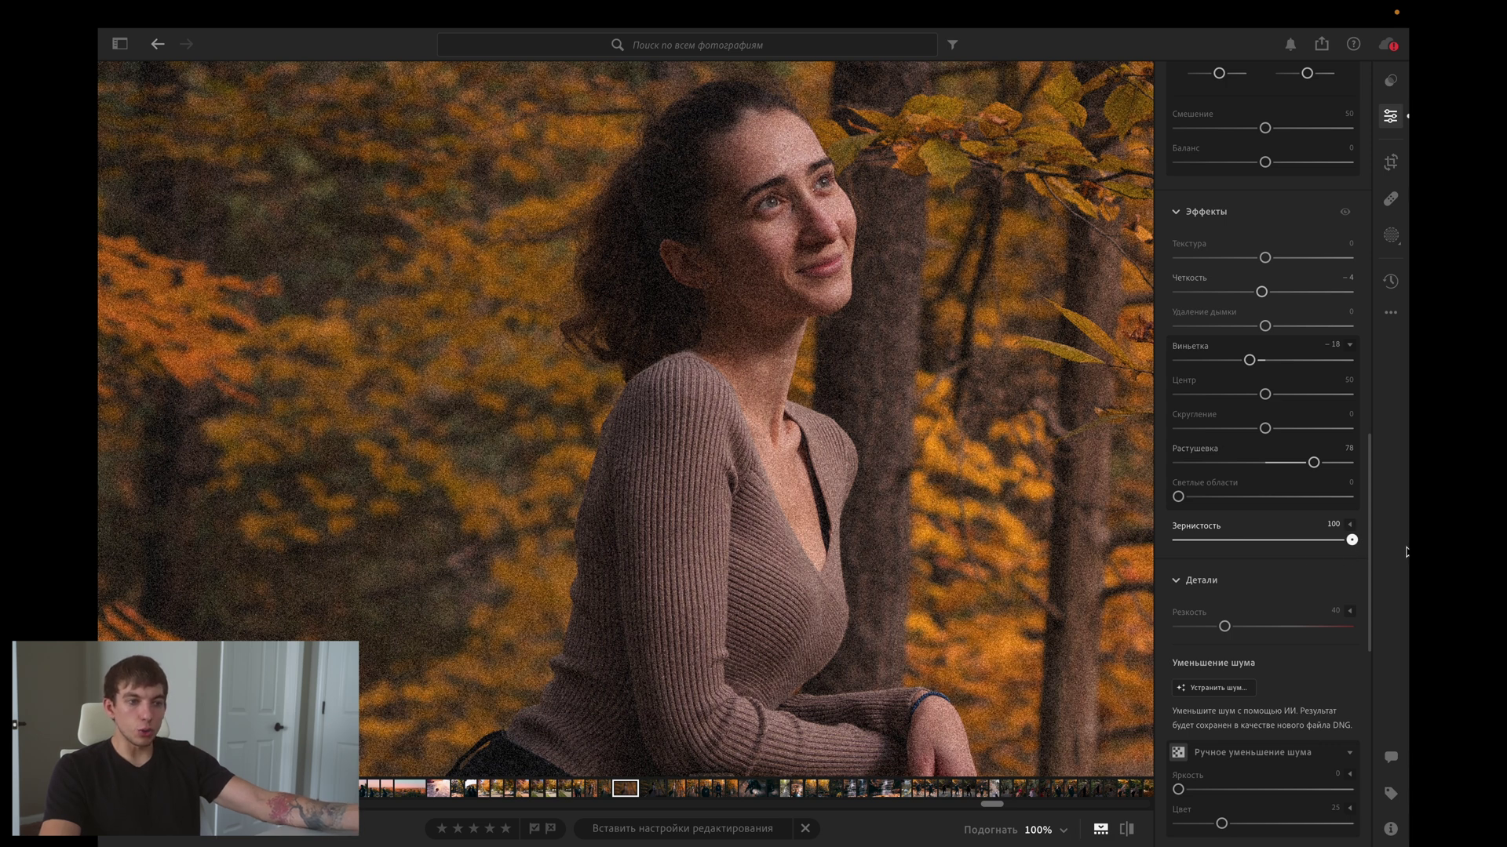
{"action": "left_click", "coordinate": [1295, 542]}
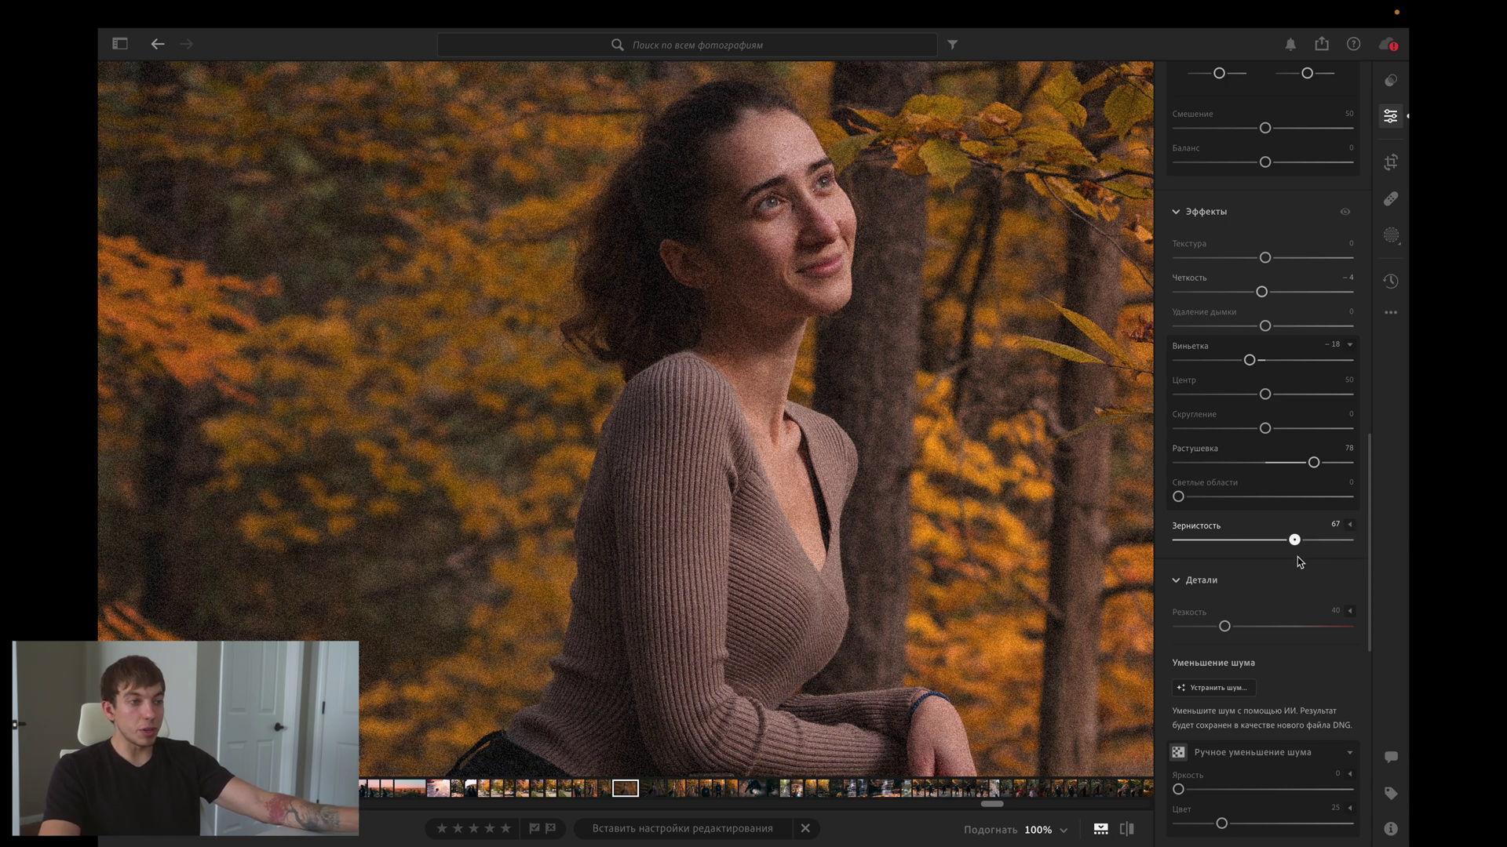
{"action": "mouse_move", "coordinate": [1298, 558]}
{"action": "left_mouse_down"}
{"action": "mouse_move", "coordinate": [1349, 553]}
{"action": "mouse_move", "coordinate": [1245, 543]}
{"action": "left_mouse_up"}
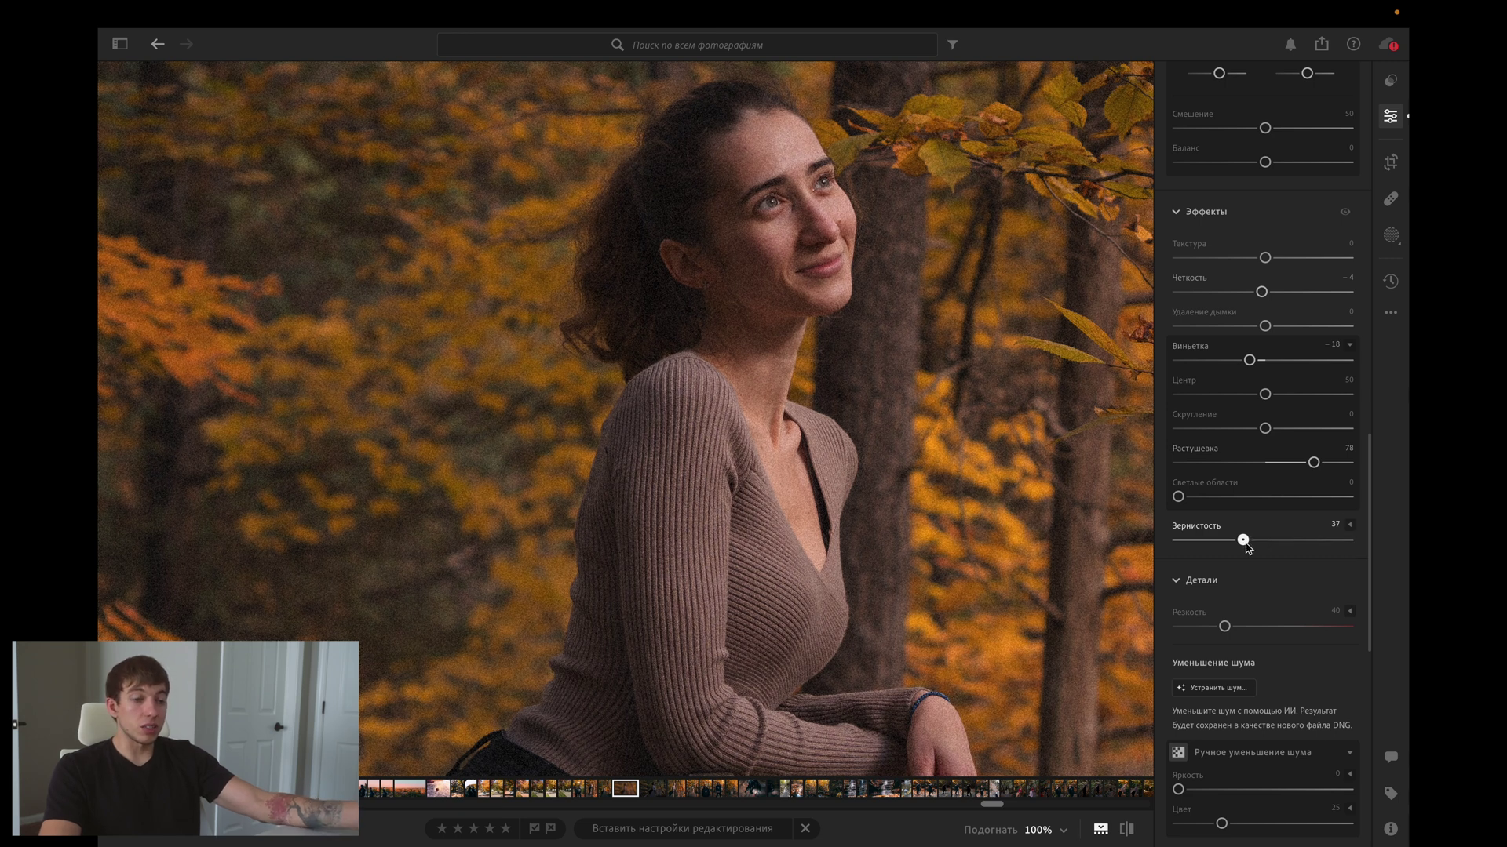
{"action": "left_click_drag", "start_coordinate": [1245, 546], "coordinate": [1153, 558]}
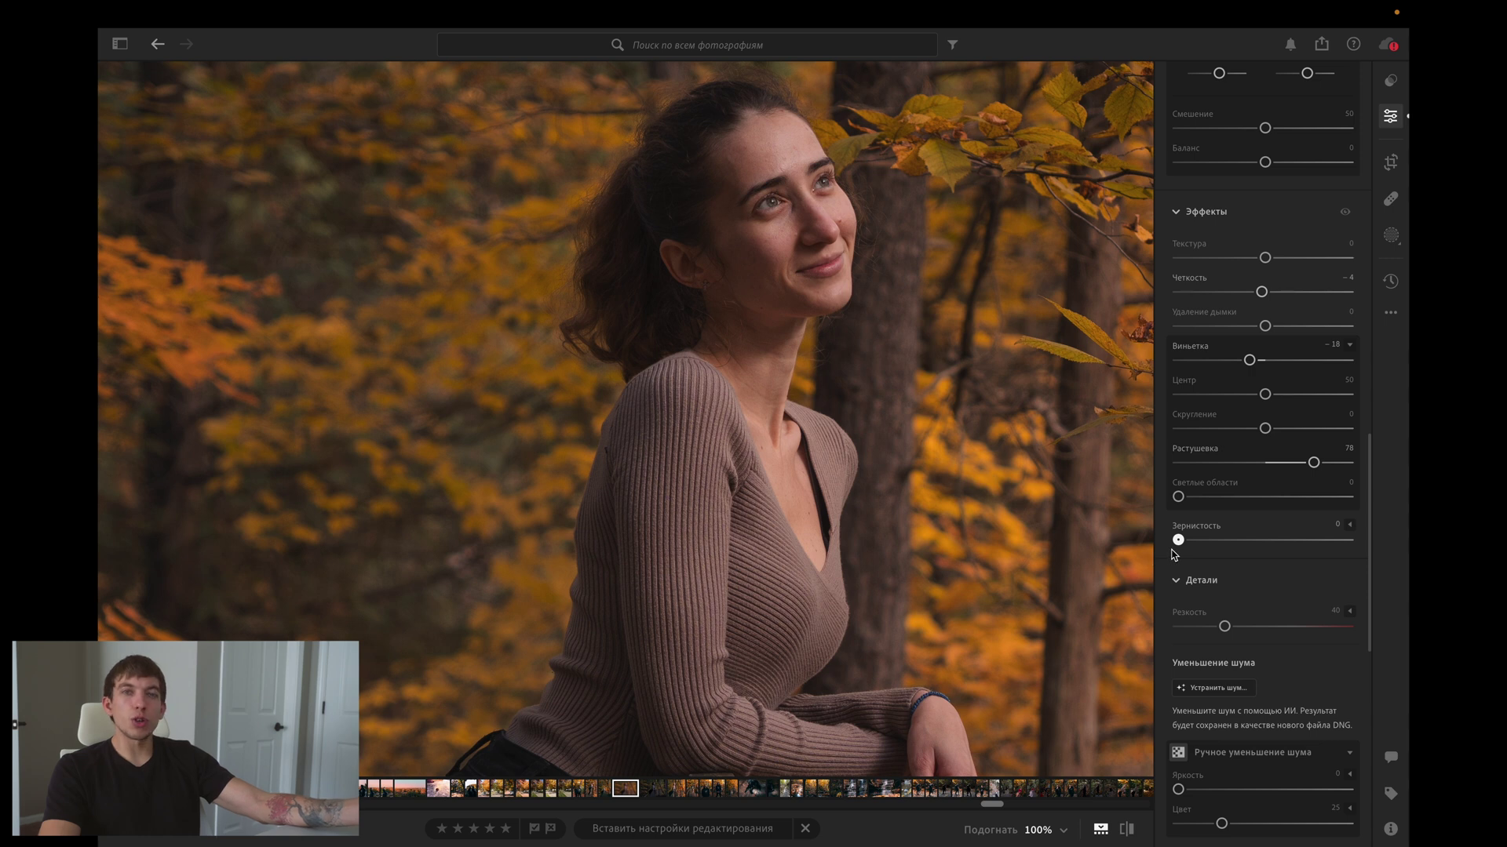
{"action": "left_click_drag", "start_coordinate": [1180, 551], "coordinate": [1228, 554]}
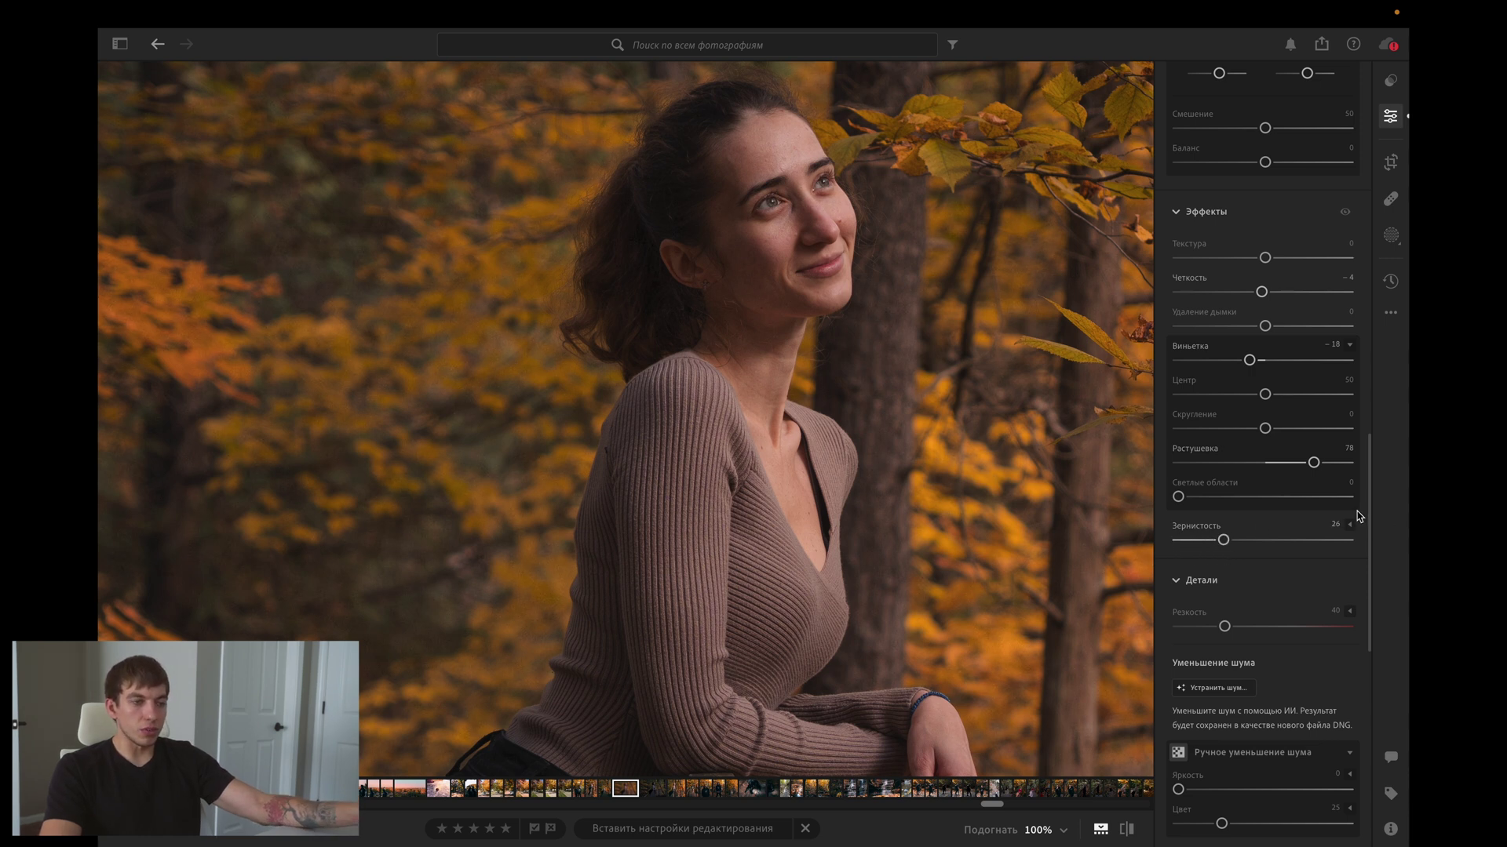
Scroll the edit panel down to Optics and fit the whole portrait to the view.
{"action": "scroll", "coordinate": [1281, 641], "scroll_direction": "down", "scroll_amount": 3}
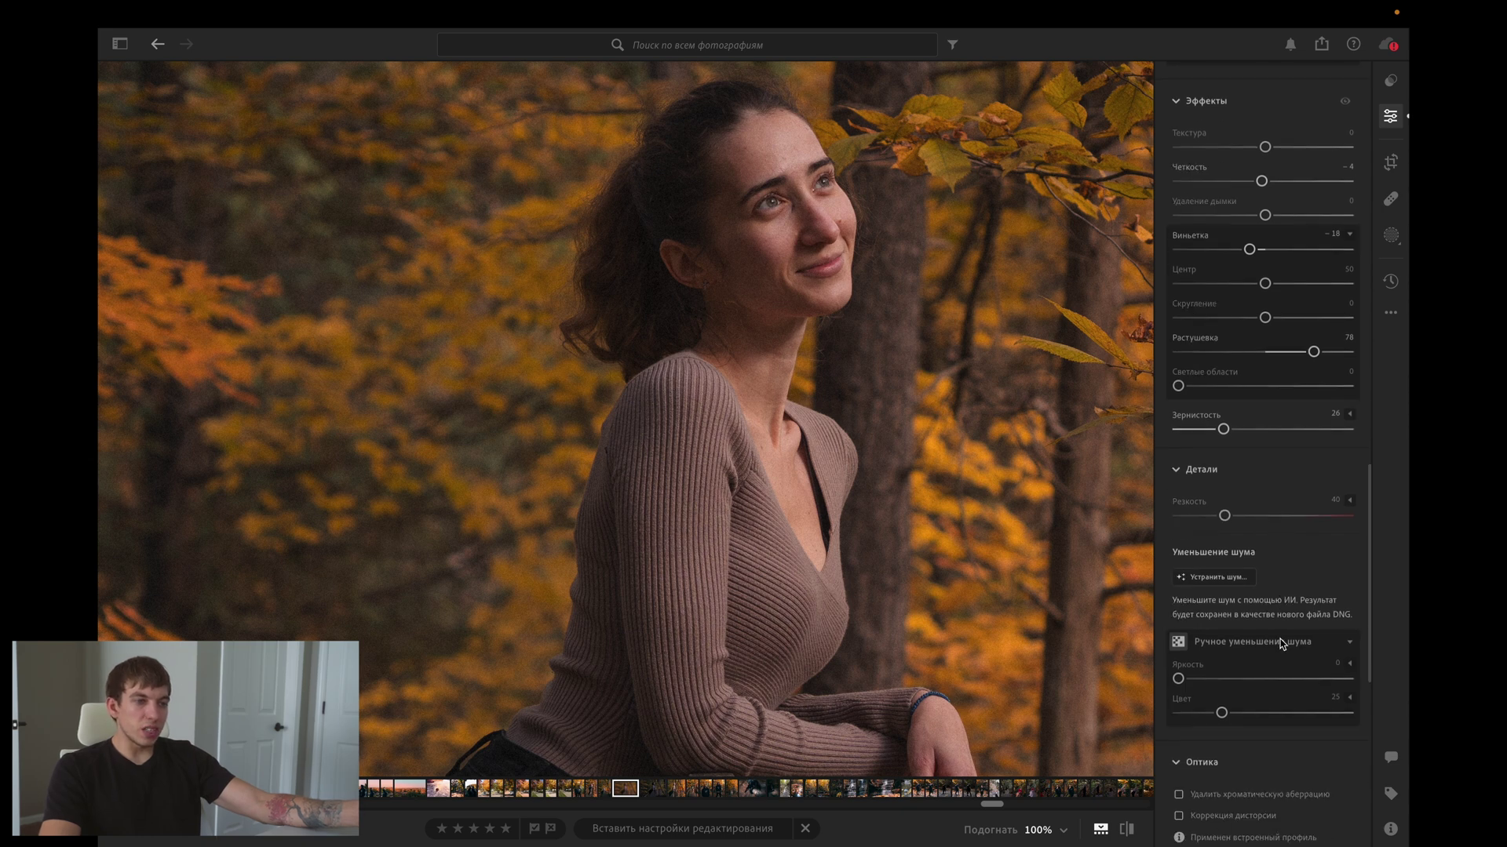
{"action": "scroll", "coordinate": [1287, 644], "scroll_direction": "down", "scroll_amount": 3}
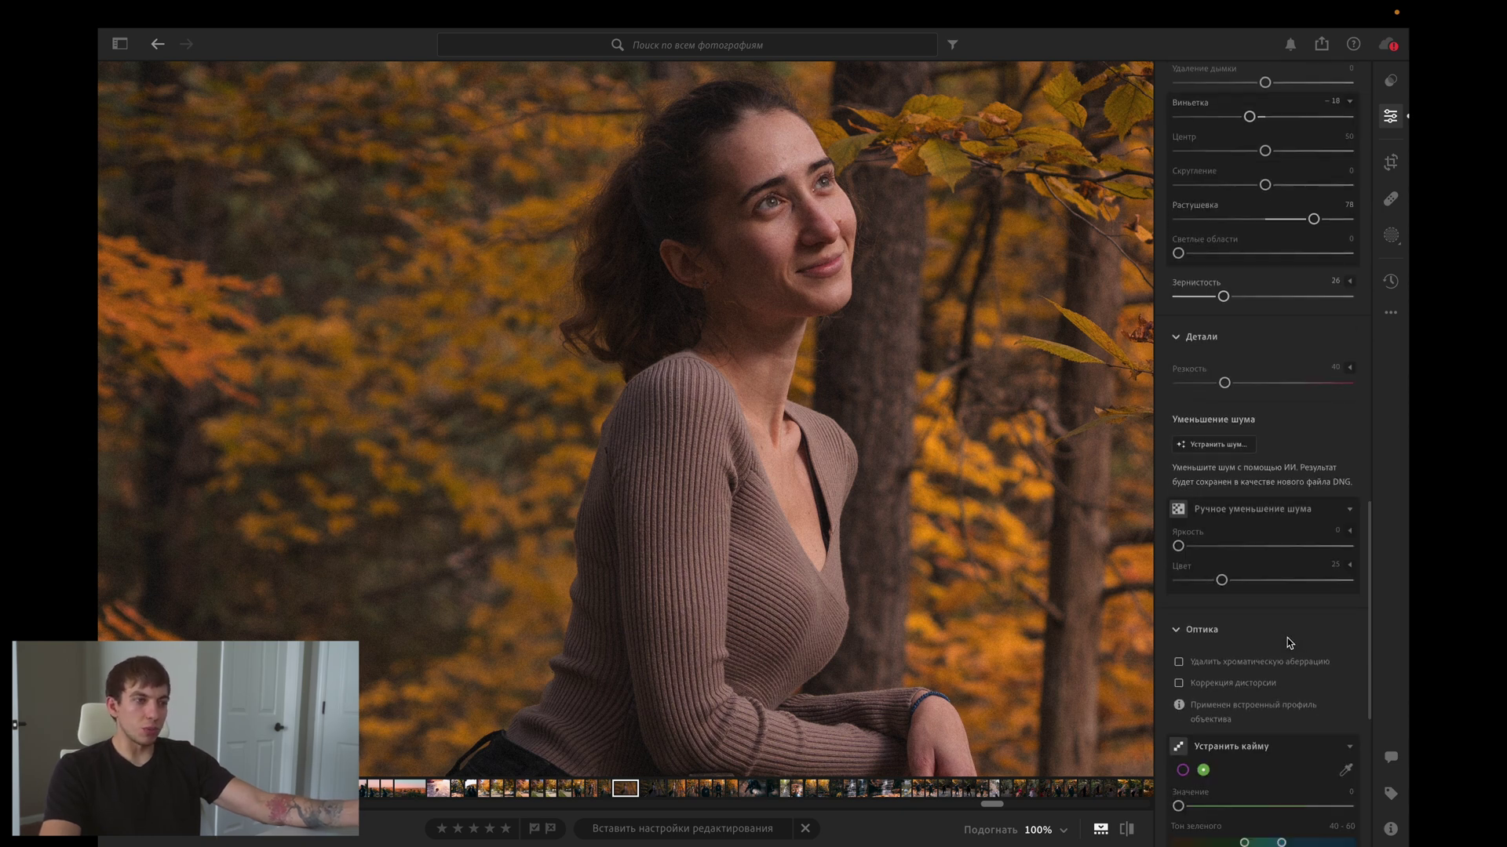
{"action": "left_click", "coordinate": [826, 369]}
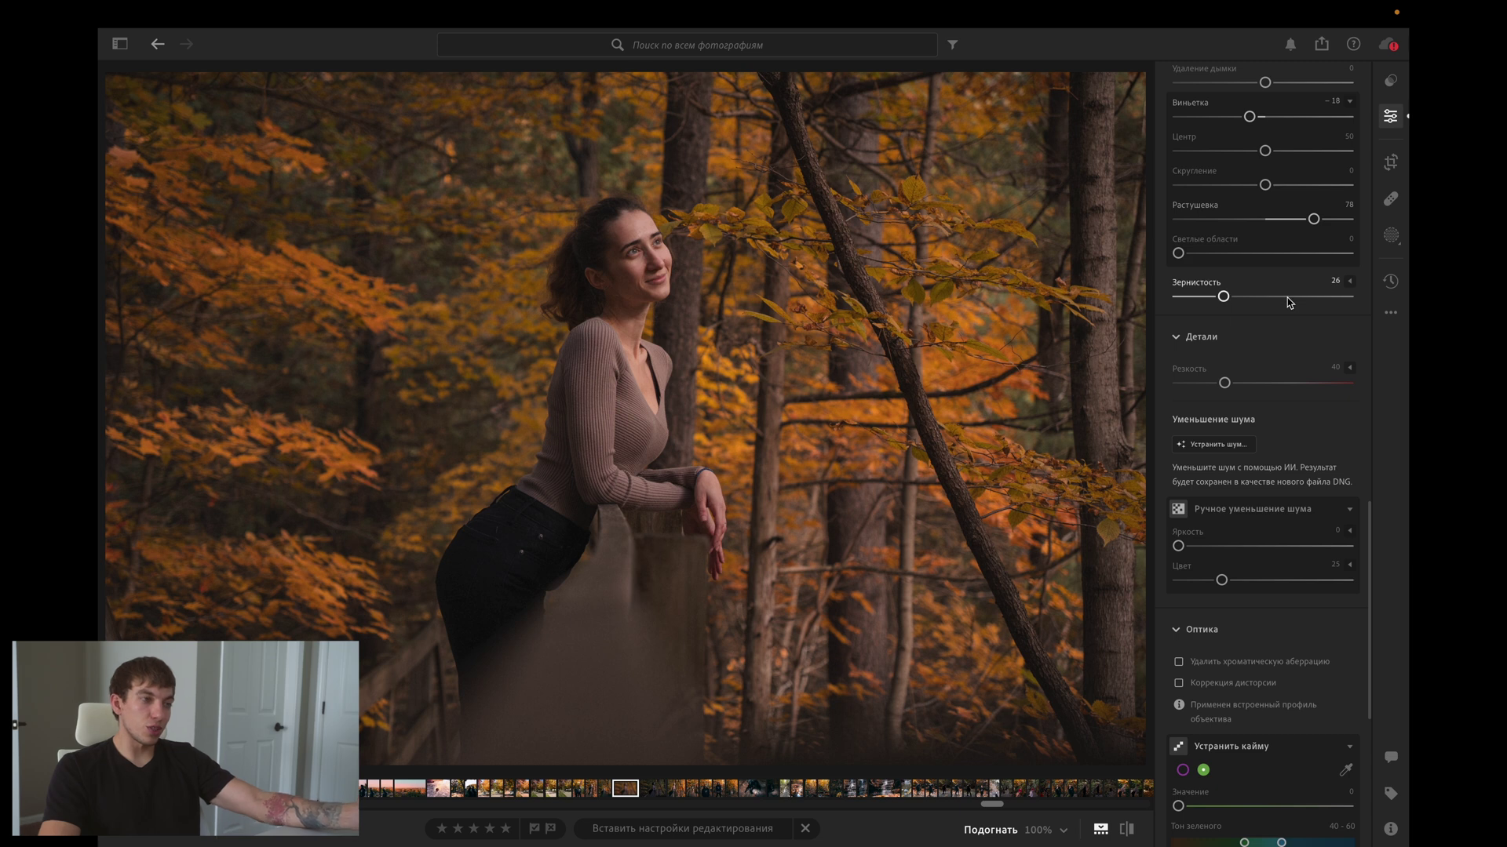
{"action": "scroll", "coordinate": [1224, 392], "scroll_direction": "down", "scroll_amount": 1}
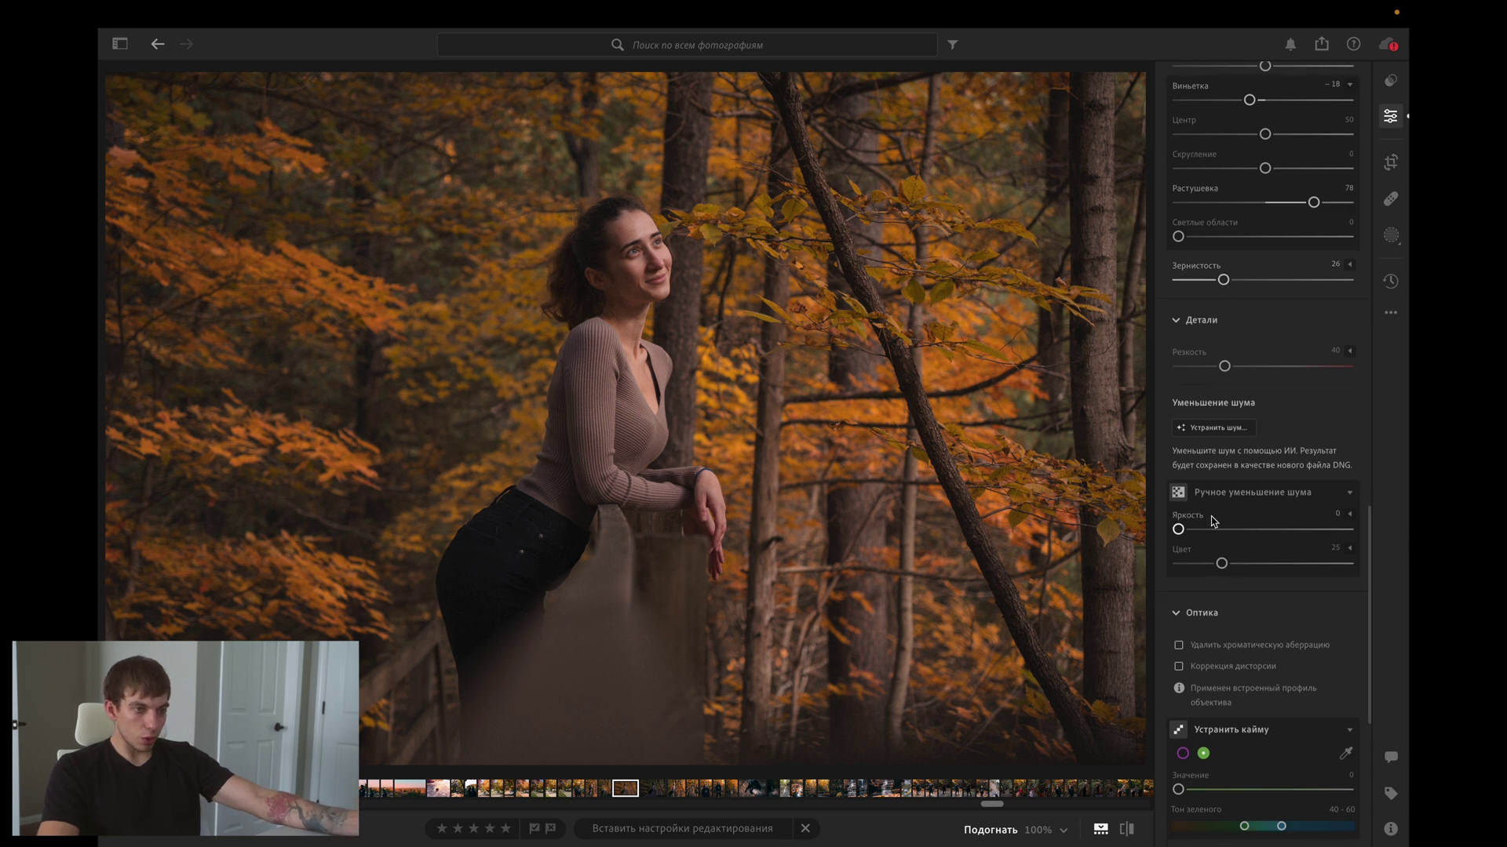
{"action": "left_click", "coordinate": [1179, 646]}
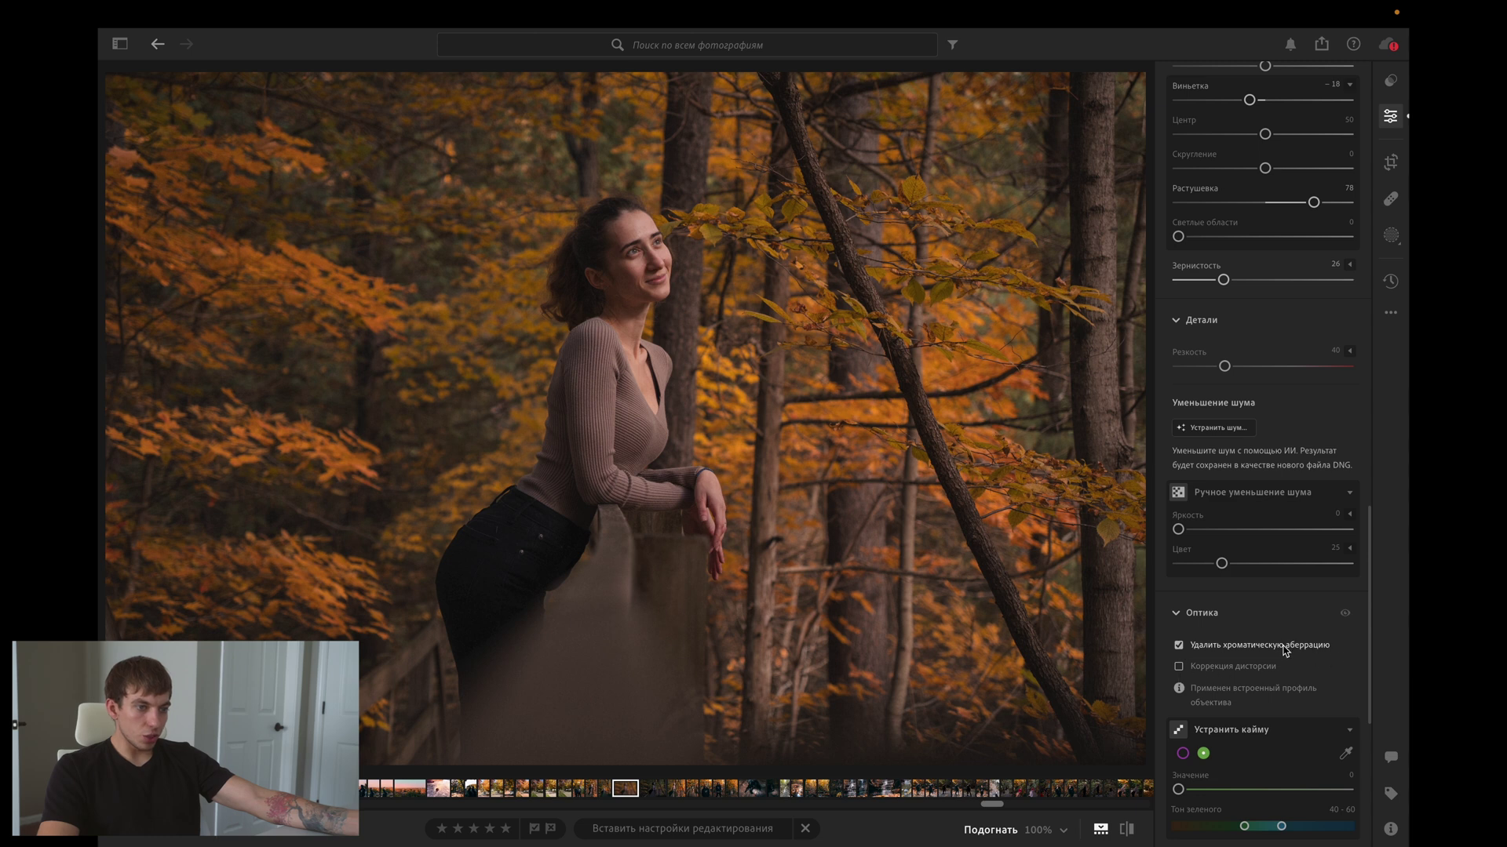
{"action": "left_click", "coordinate": [1179, 646]}
{"action": "left_click", "coordinate": [1179, 667]}
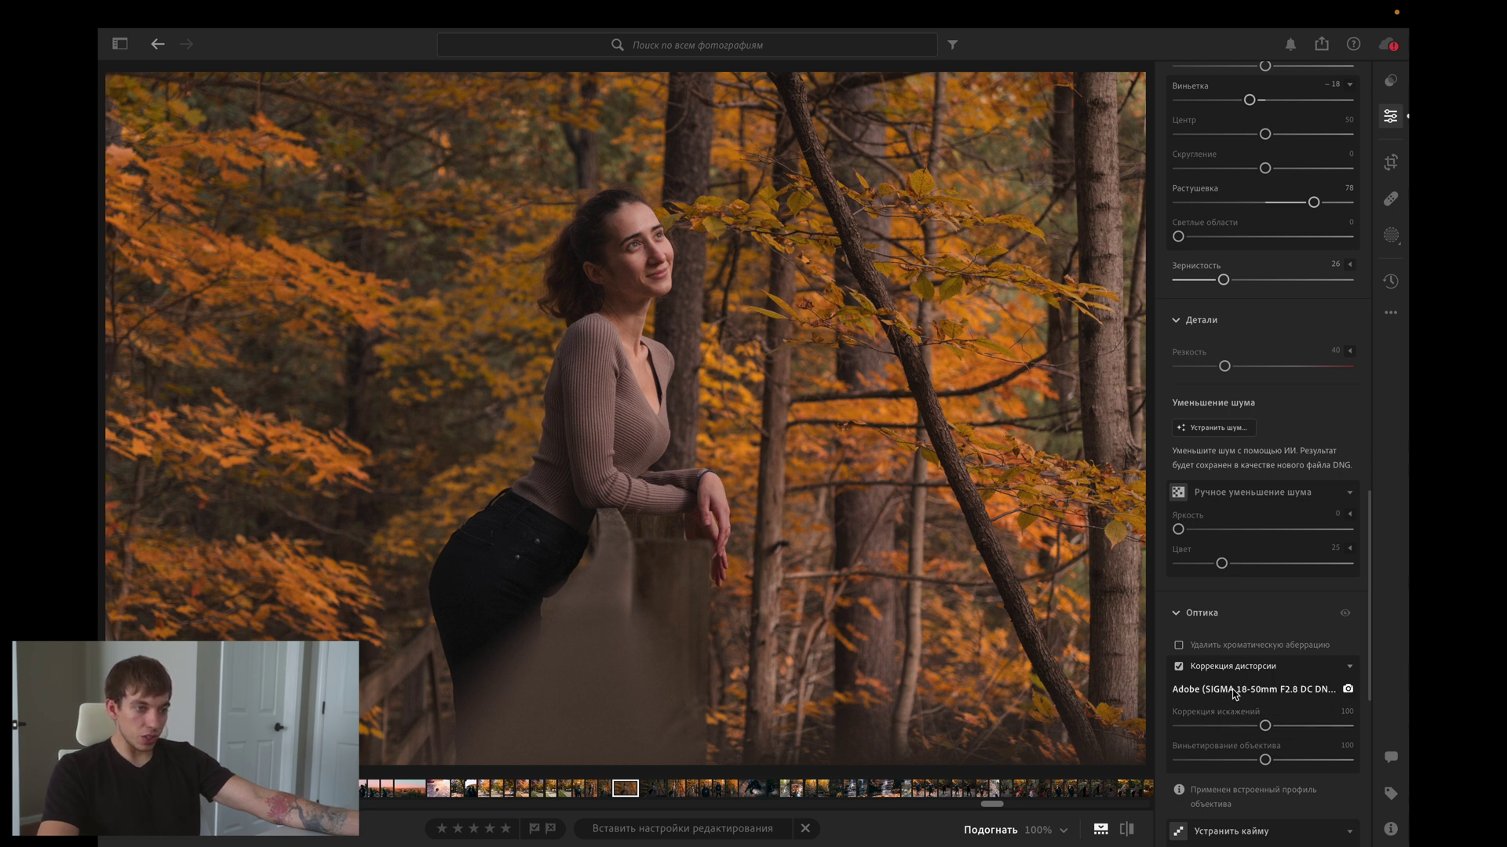
{"action": "left_click", "coordinate": [1179, 666]}
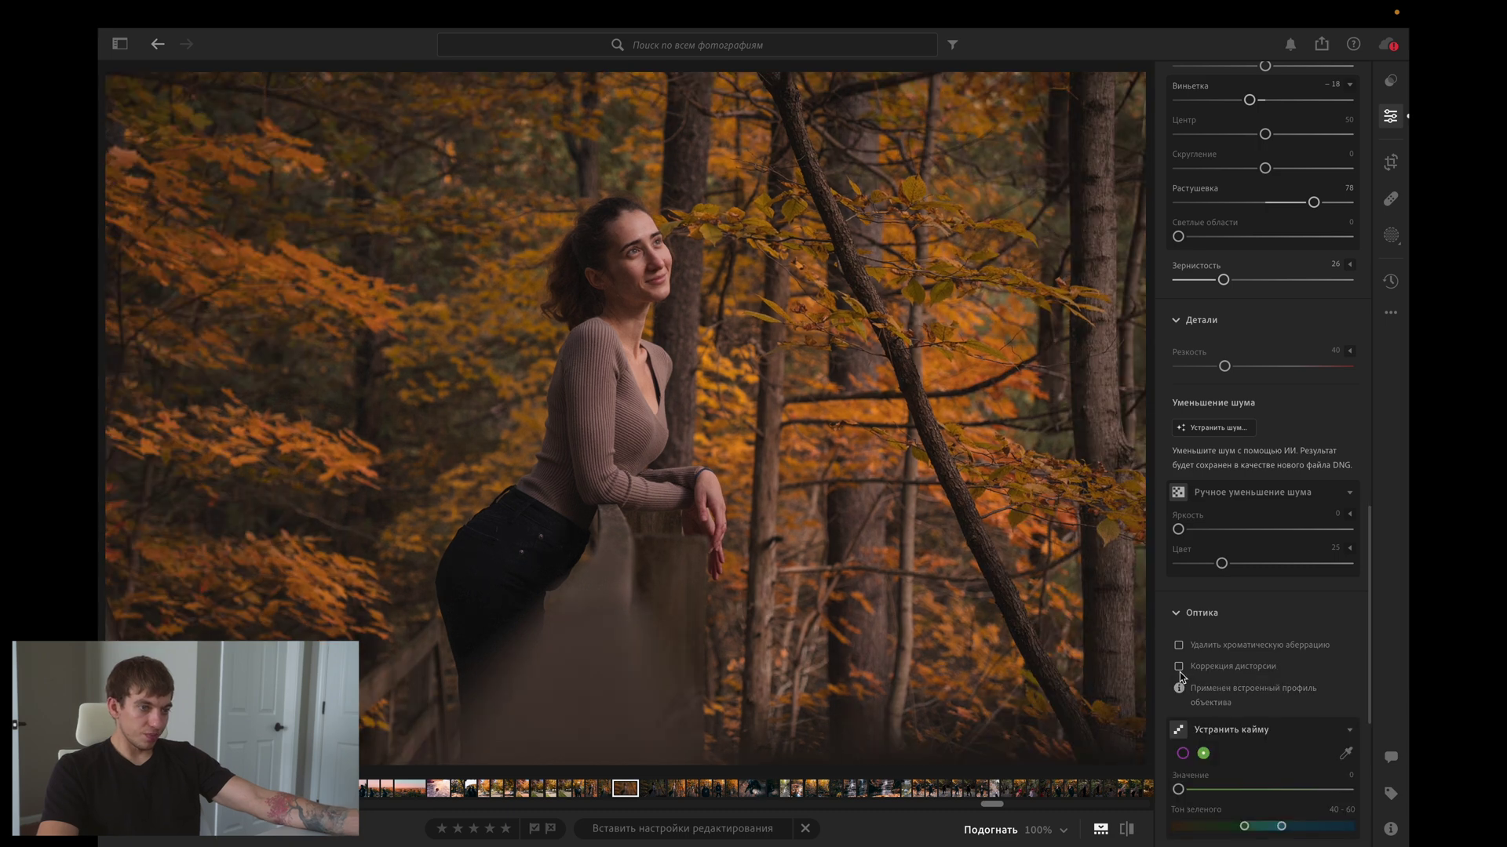
{"action": "left_click", "coordinate": [1178, 666]}
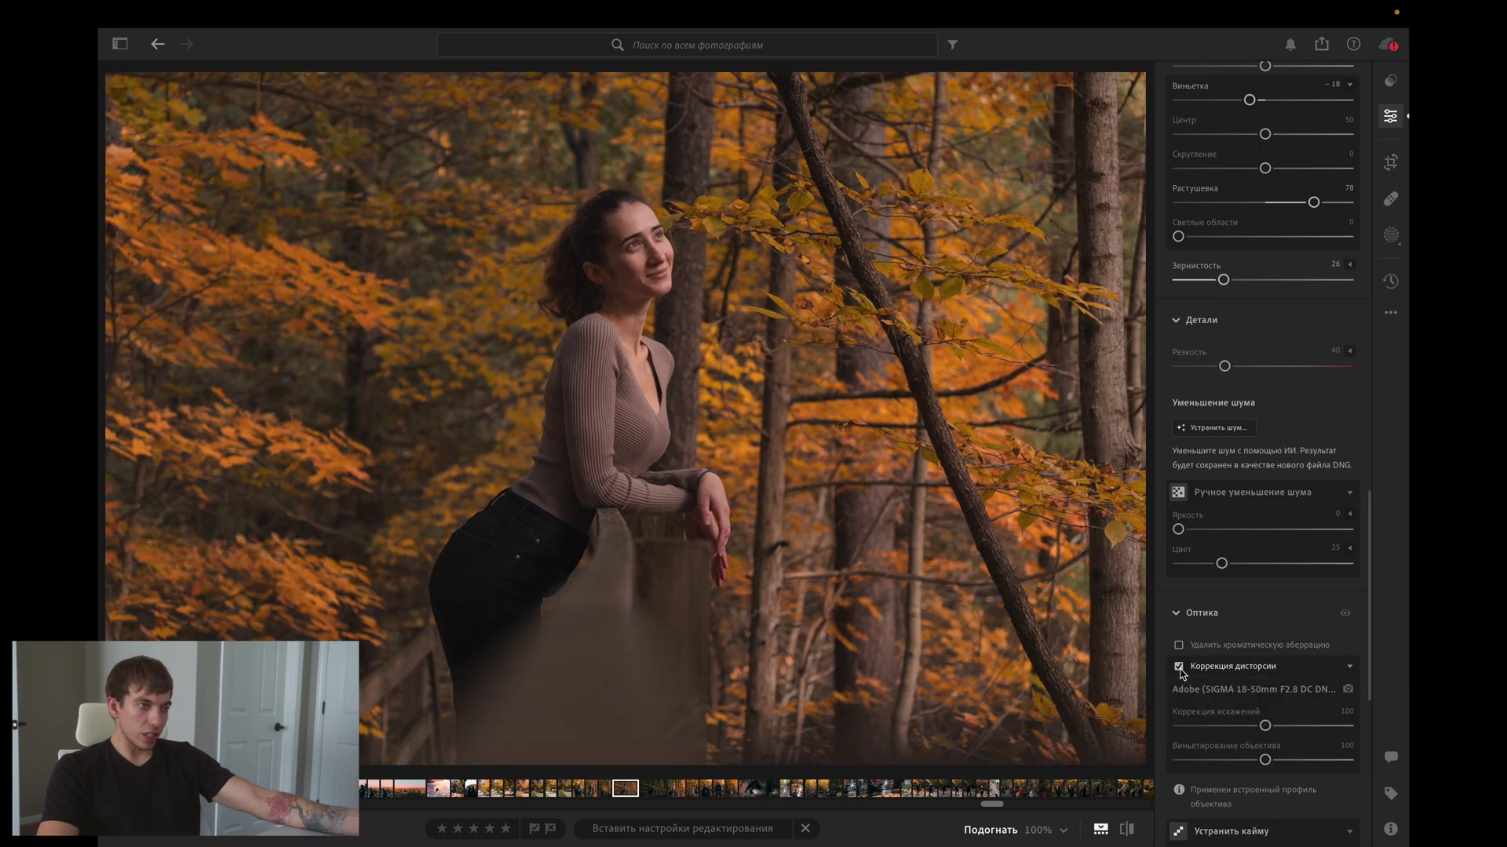
{"action": "left_click", "coordinate": [1179, 666]}
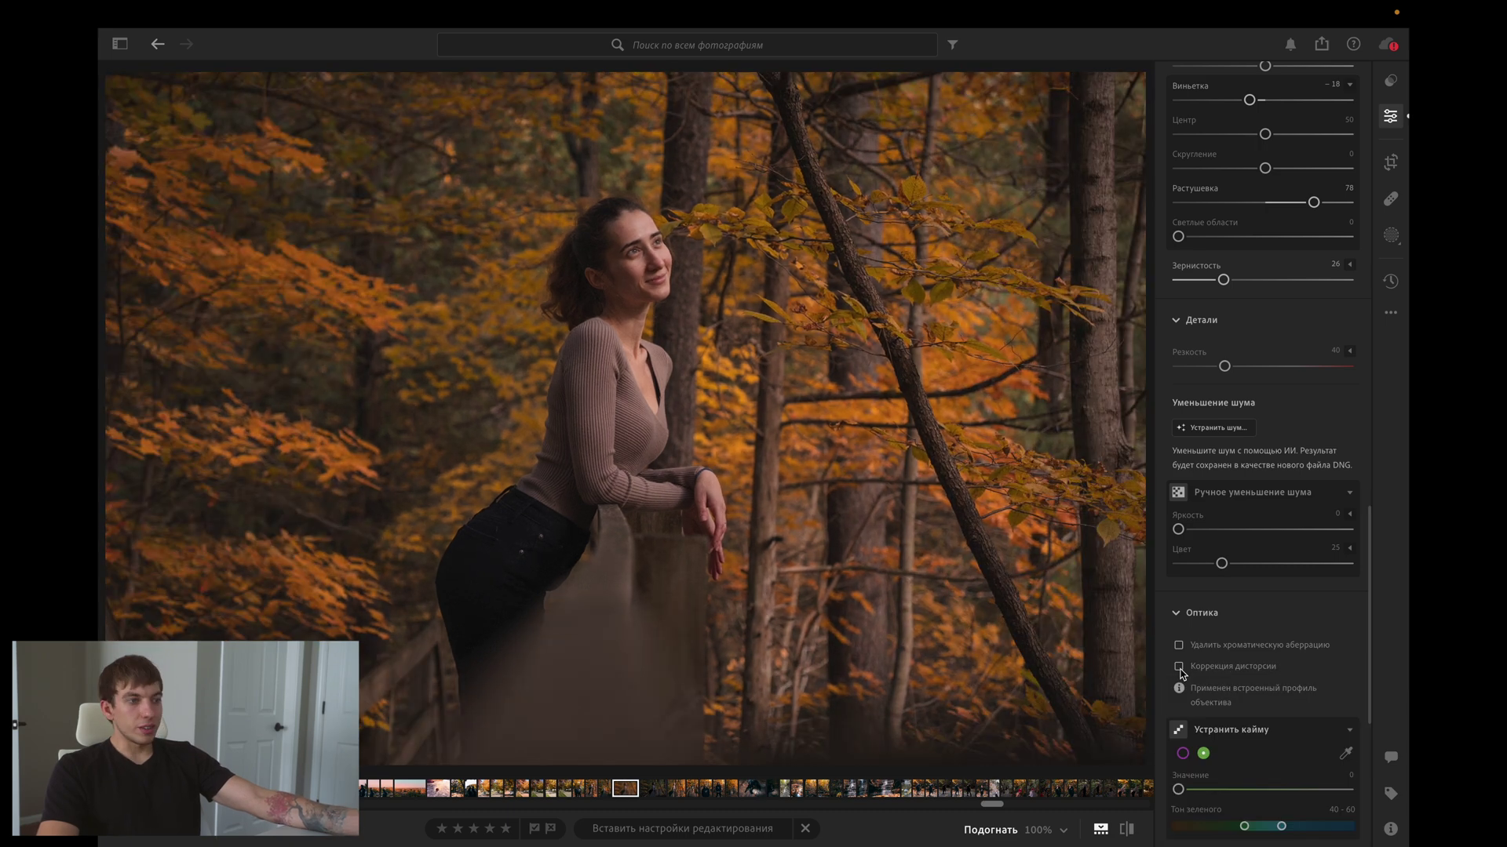
{"action": "left_click", "coordinate": [1178, 666]}
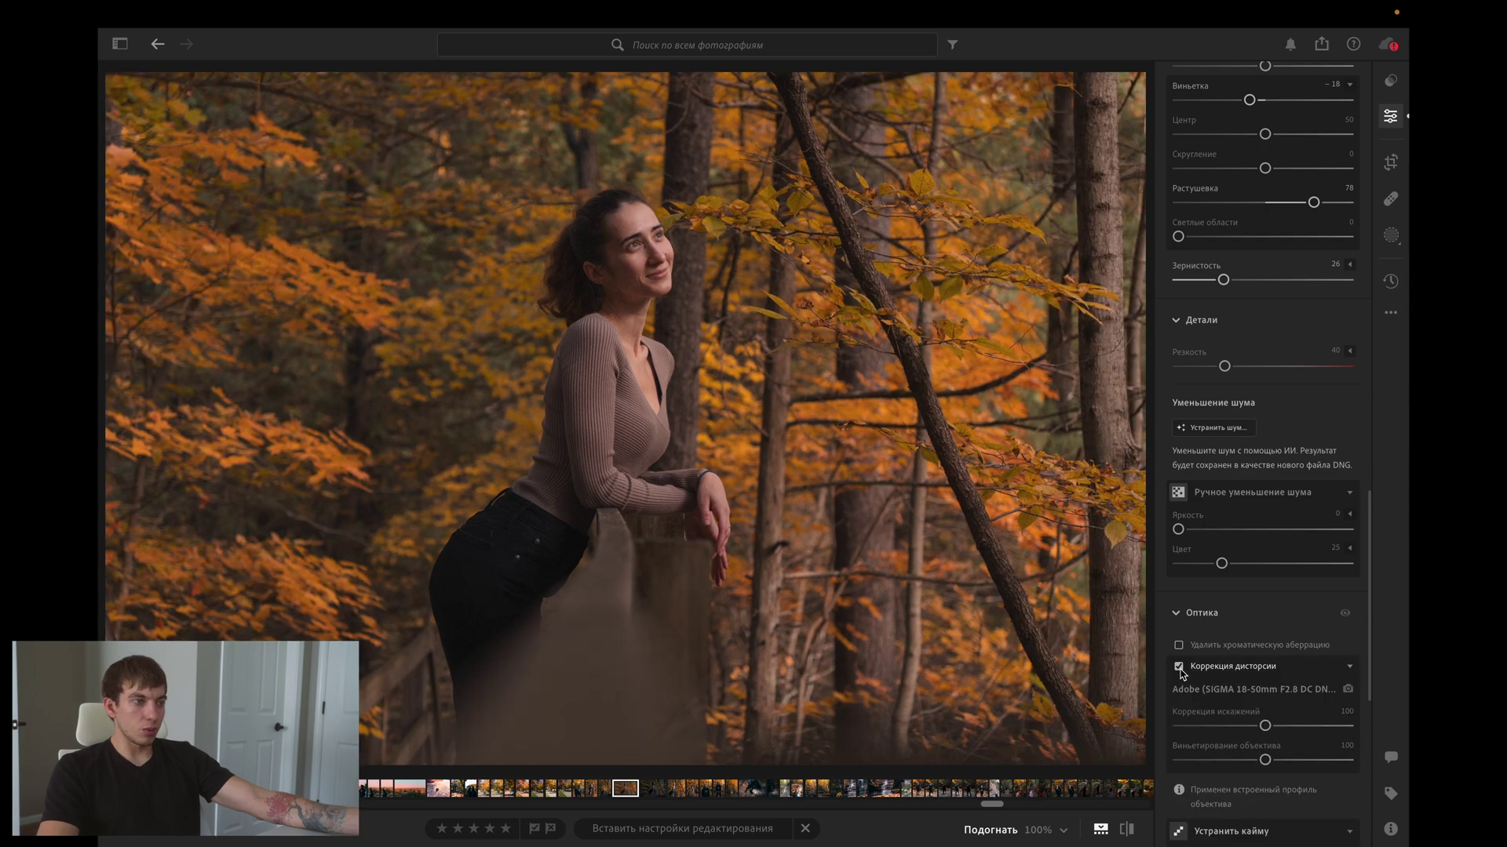
{"action": "left_click", "coordinate": [1179, 666]}
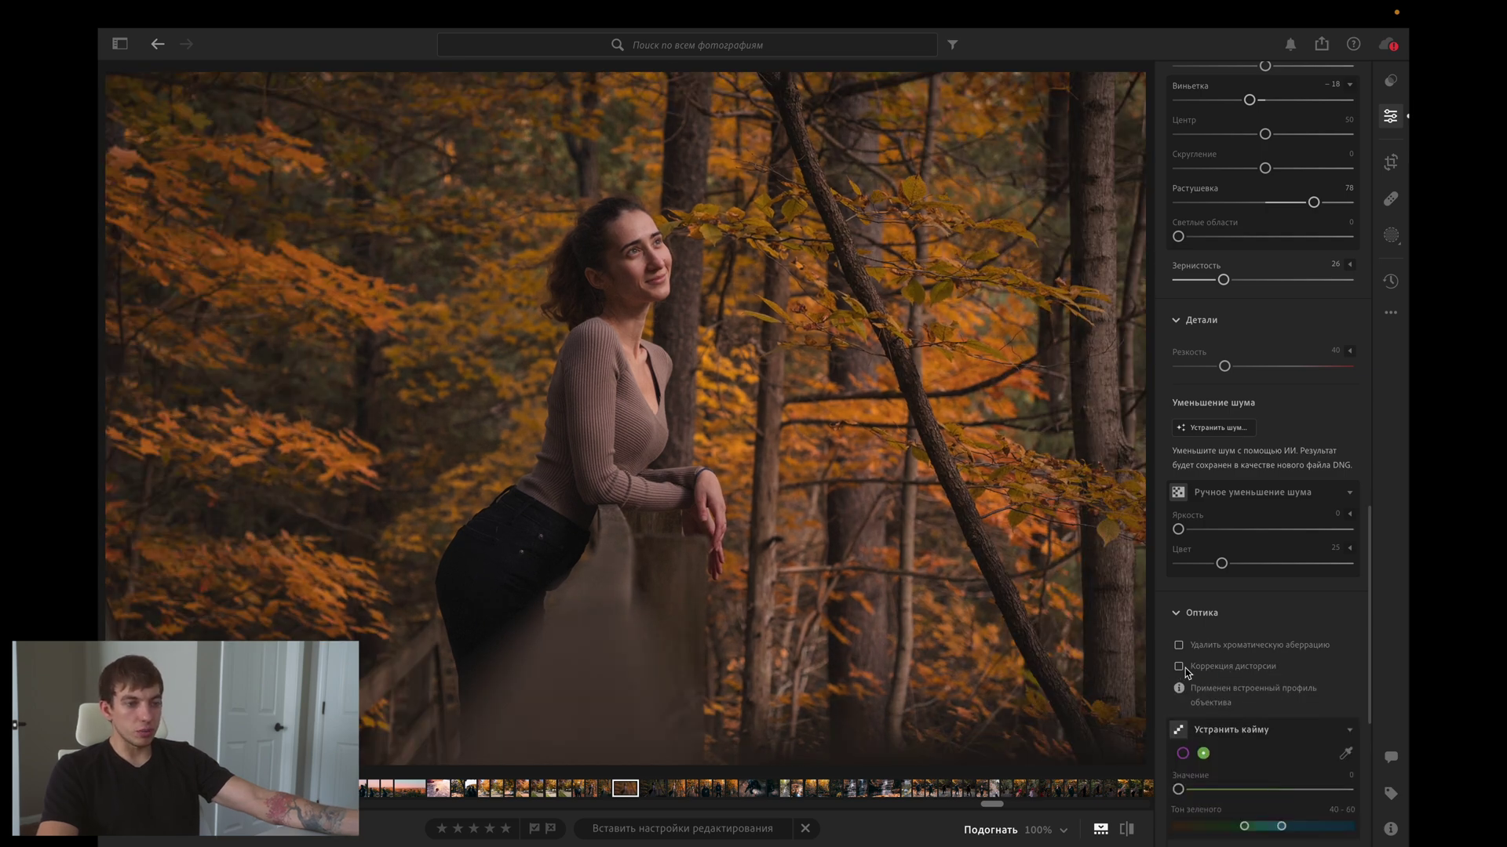
{"action": "scroll", "coordinate": [1189, 651], "scroll_direction": "down", "scroll_amount": 1}
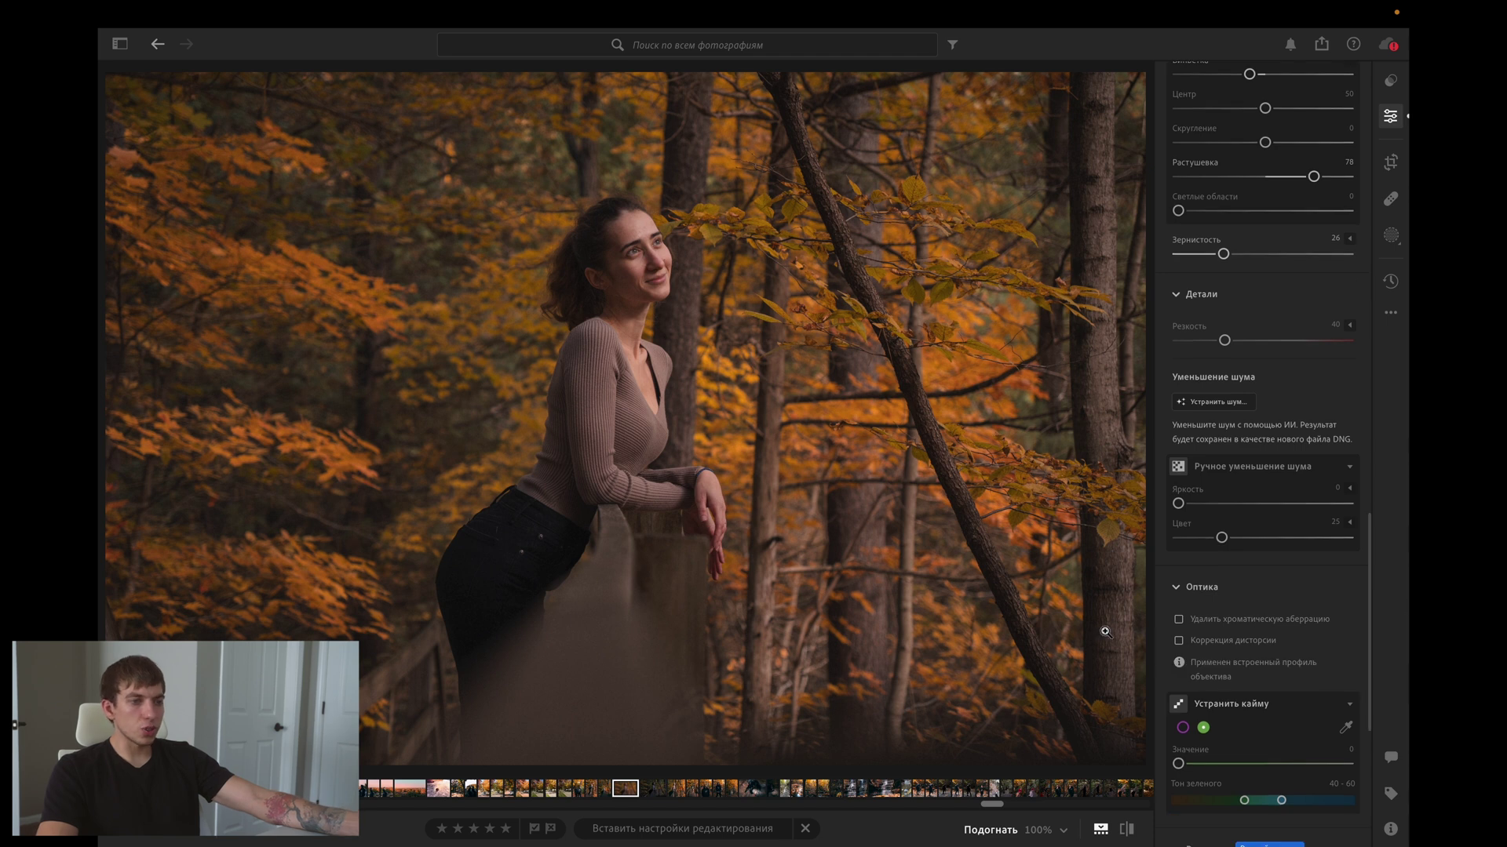
{"action": "scroll", "coordinate": [1306, 585], "scroll_direction": "down", "scroll_amount": 5}
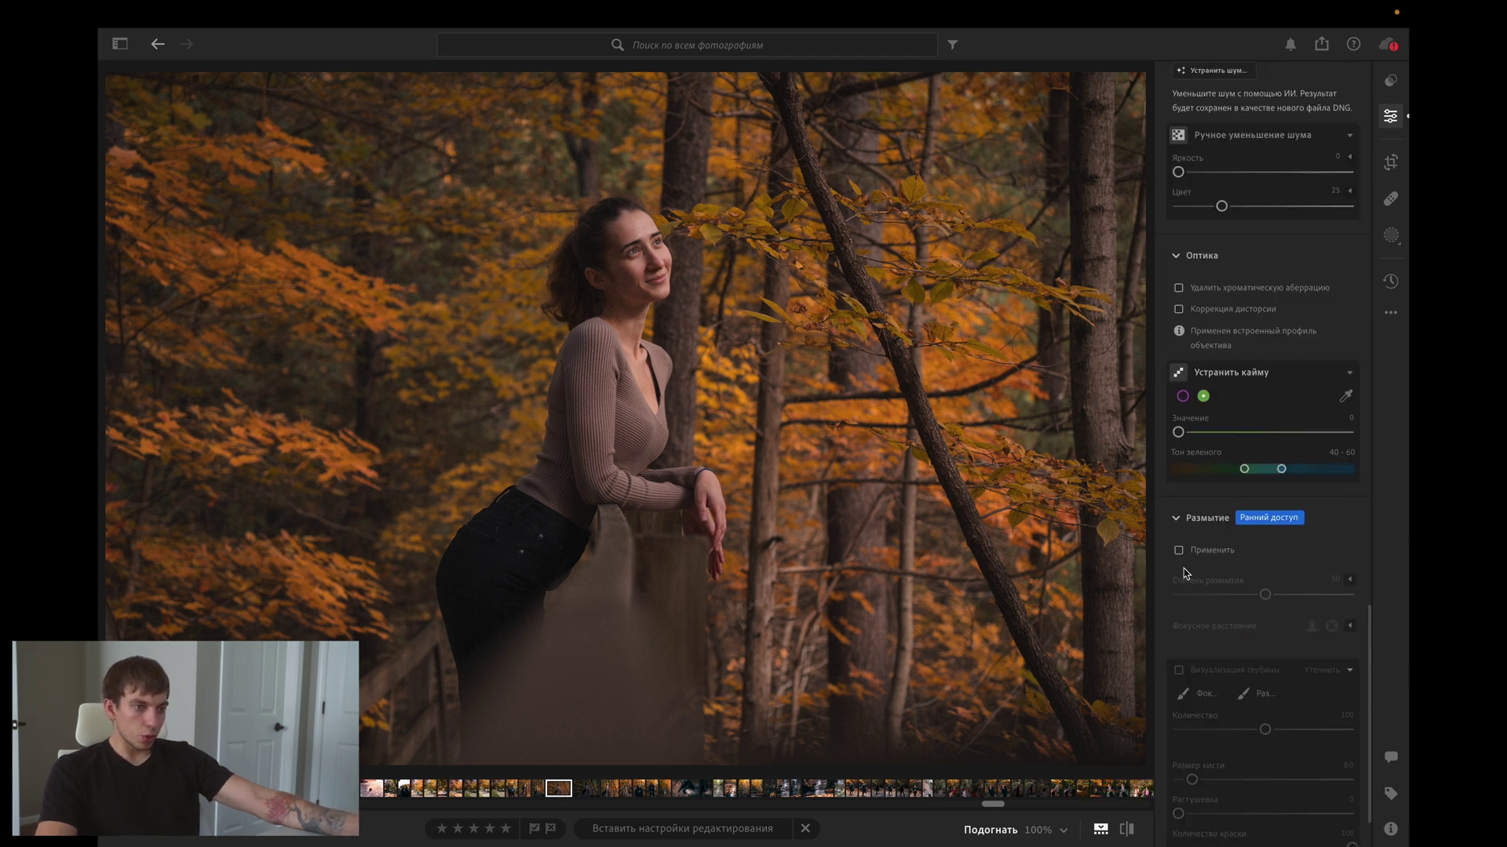
Return to the top of the Edit panel and bring up the new mask options.
{"action": "scroll", "coordinate": [1287, 588], "scroll_direction": "down", "scroll_amount": 1}
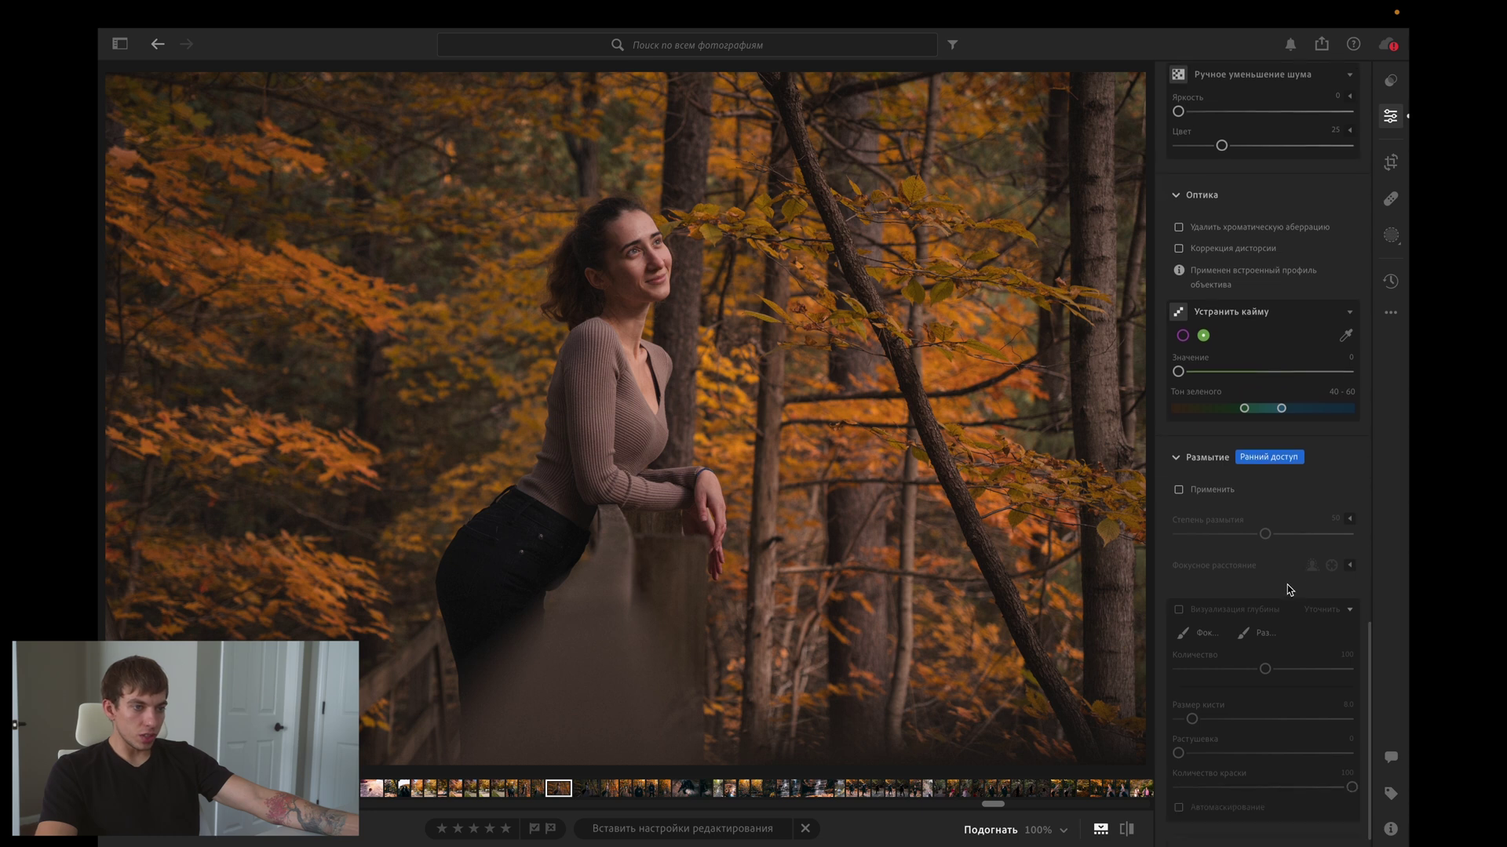
{"action": "scroll", "coordinate": [1279, 628], "scroll_direction": "up", "scroll_amount": 15}
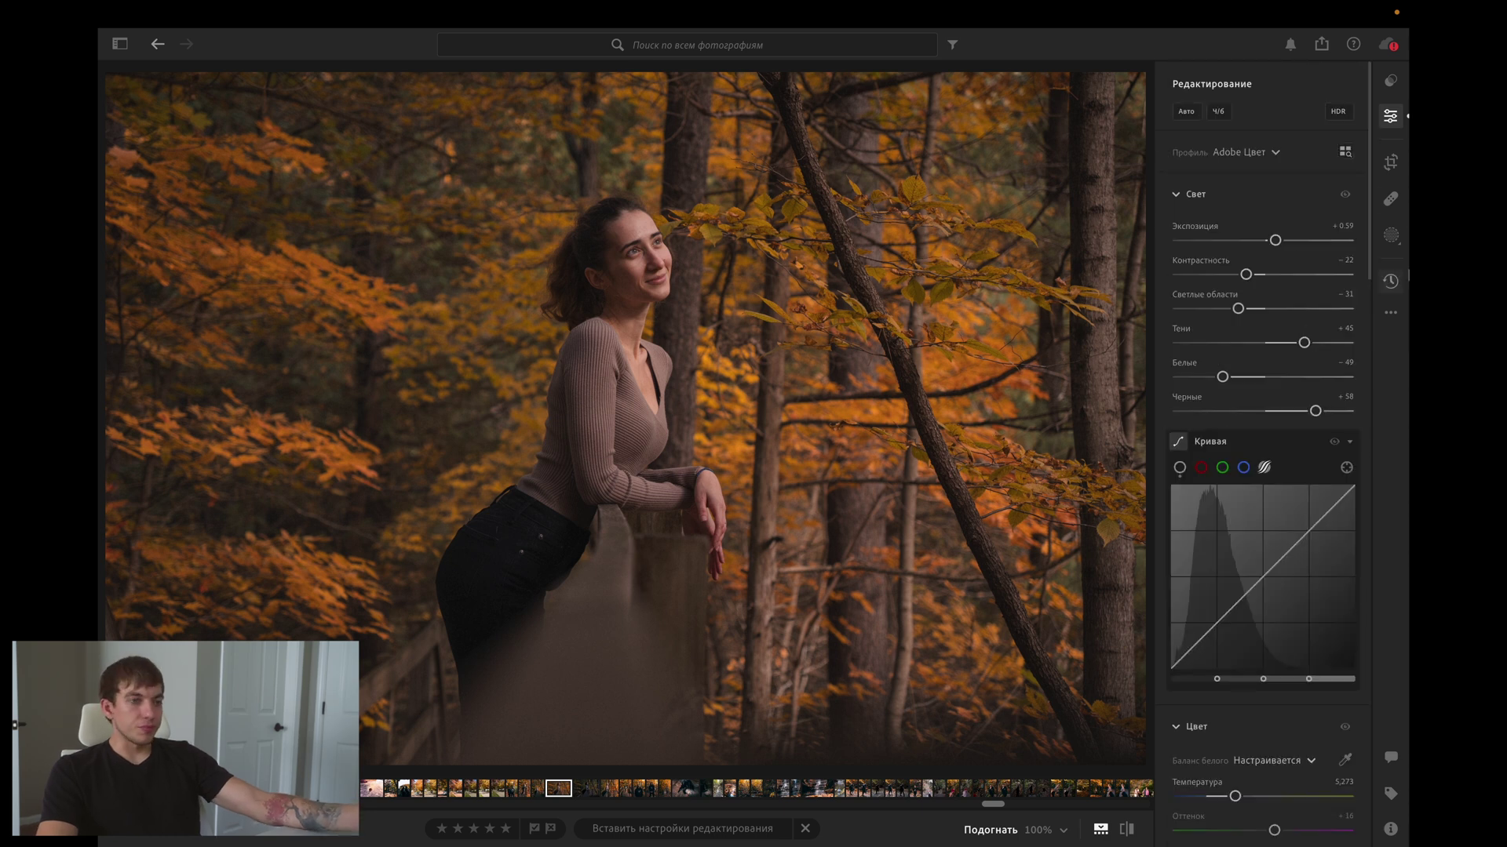
{"action": "left_click", "coordinate": [1390, 235]}
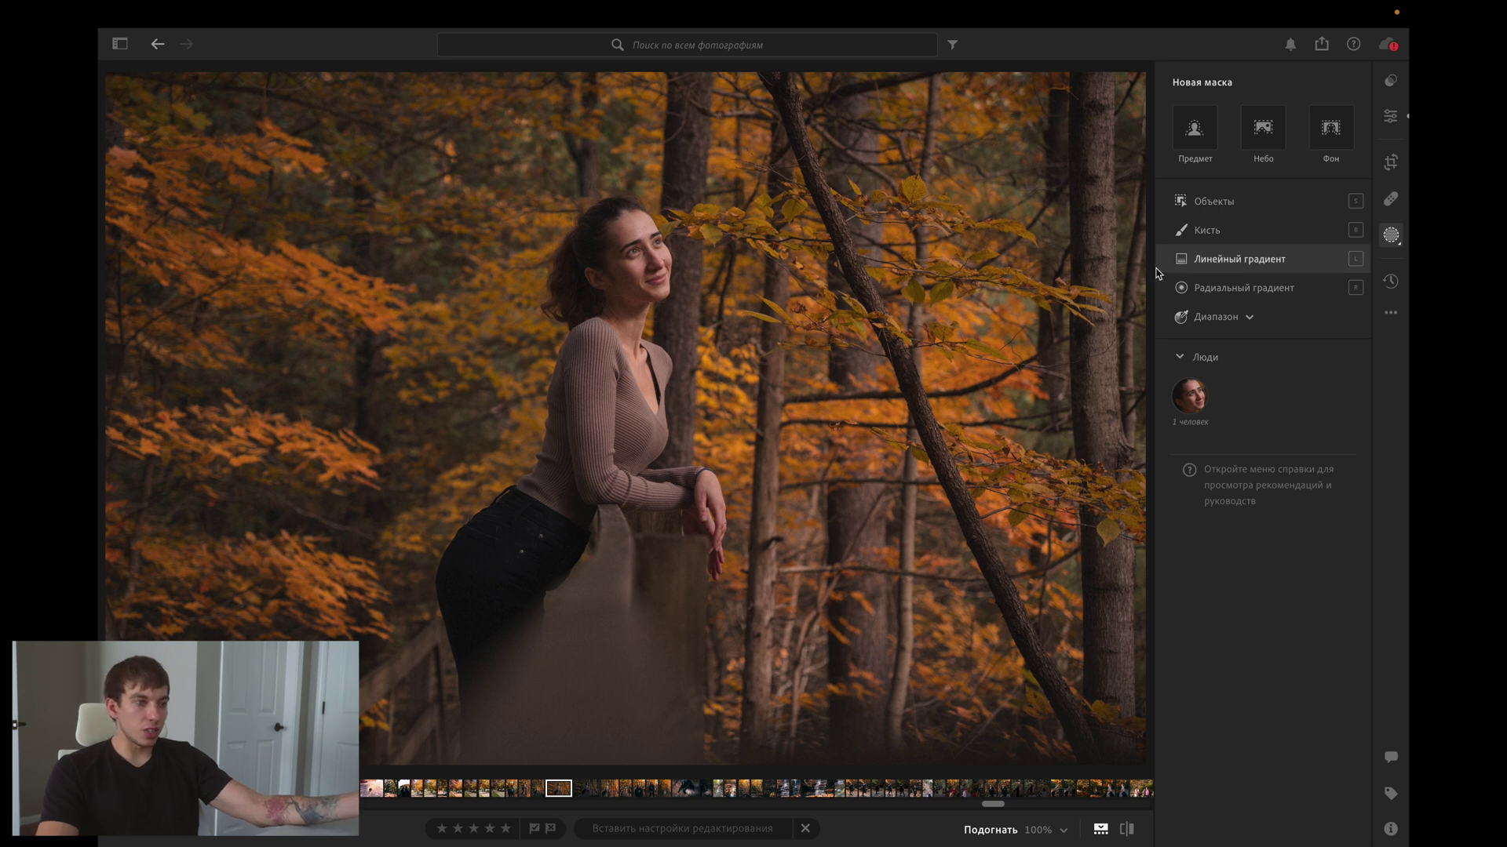
Draw a radial gradient around the woman with Exposure +0.08 and Blacks left at 0.
{"action": "left_click", "coordinate": [1248, 287]}
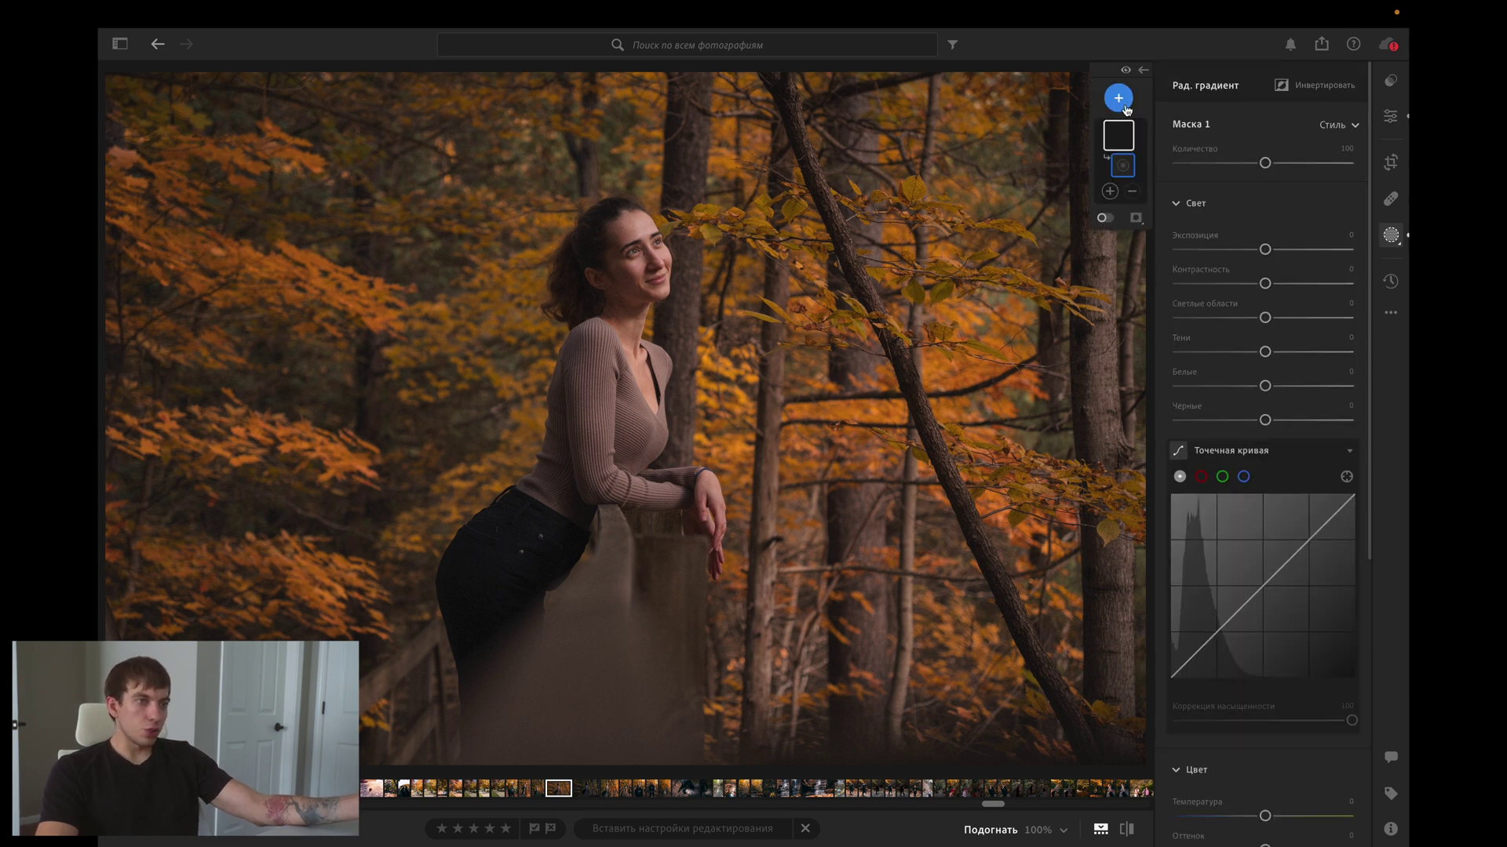
{"action": "left_click_drag", "start_coordinate": [625, 382], "coordinate": [782, 75]}
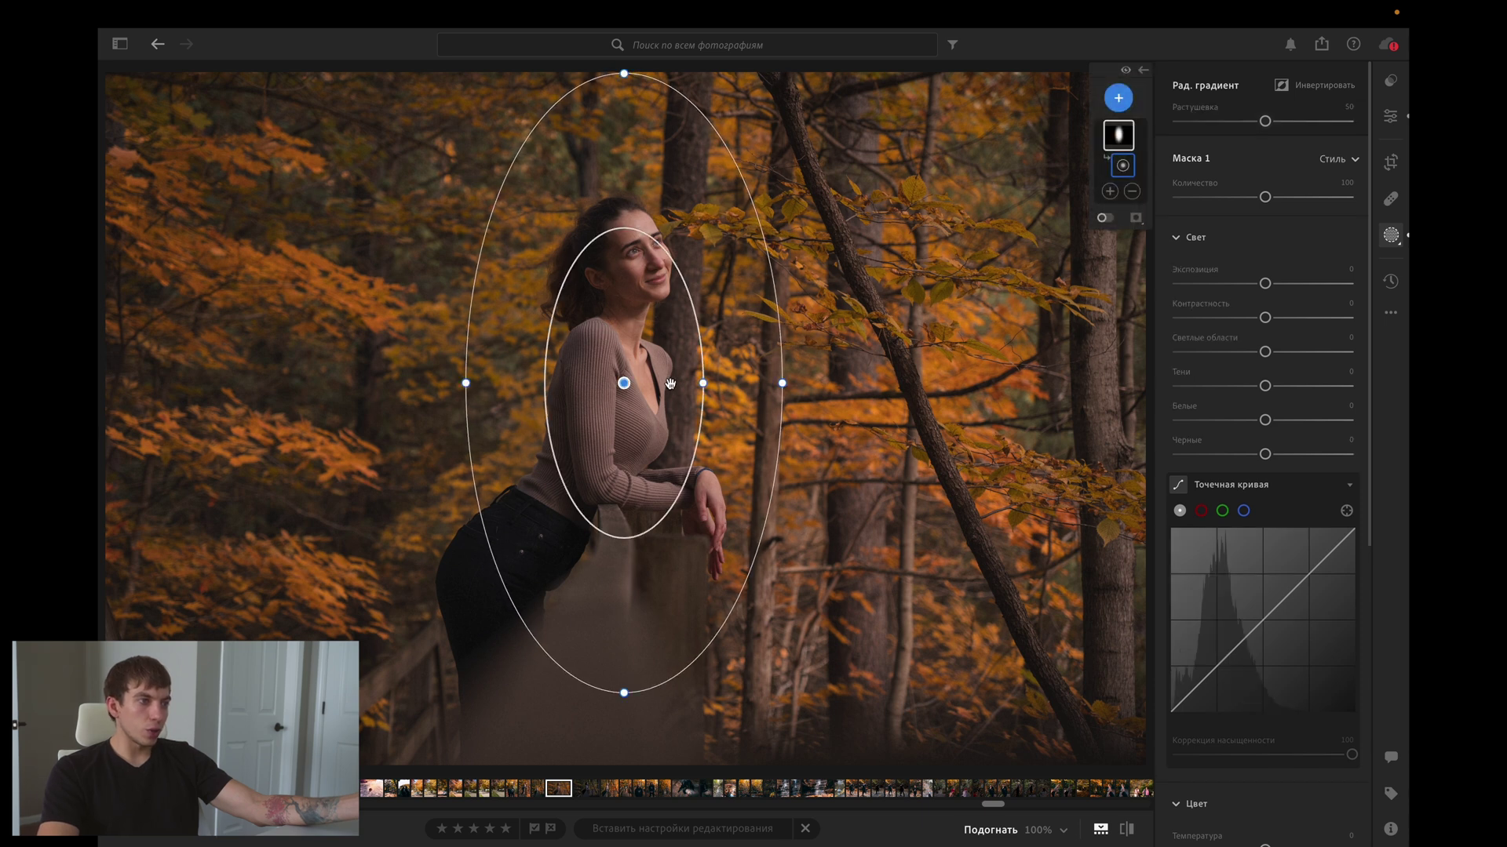
{"action": "left_click_drag", "start_coordinate": [653, 390], "coordinate": [647, 401]}
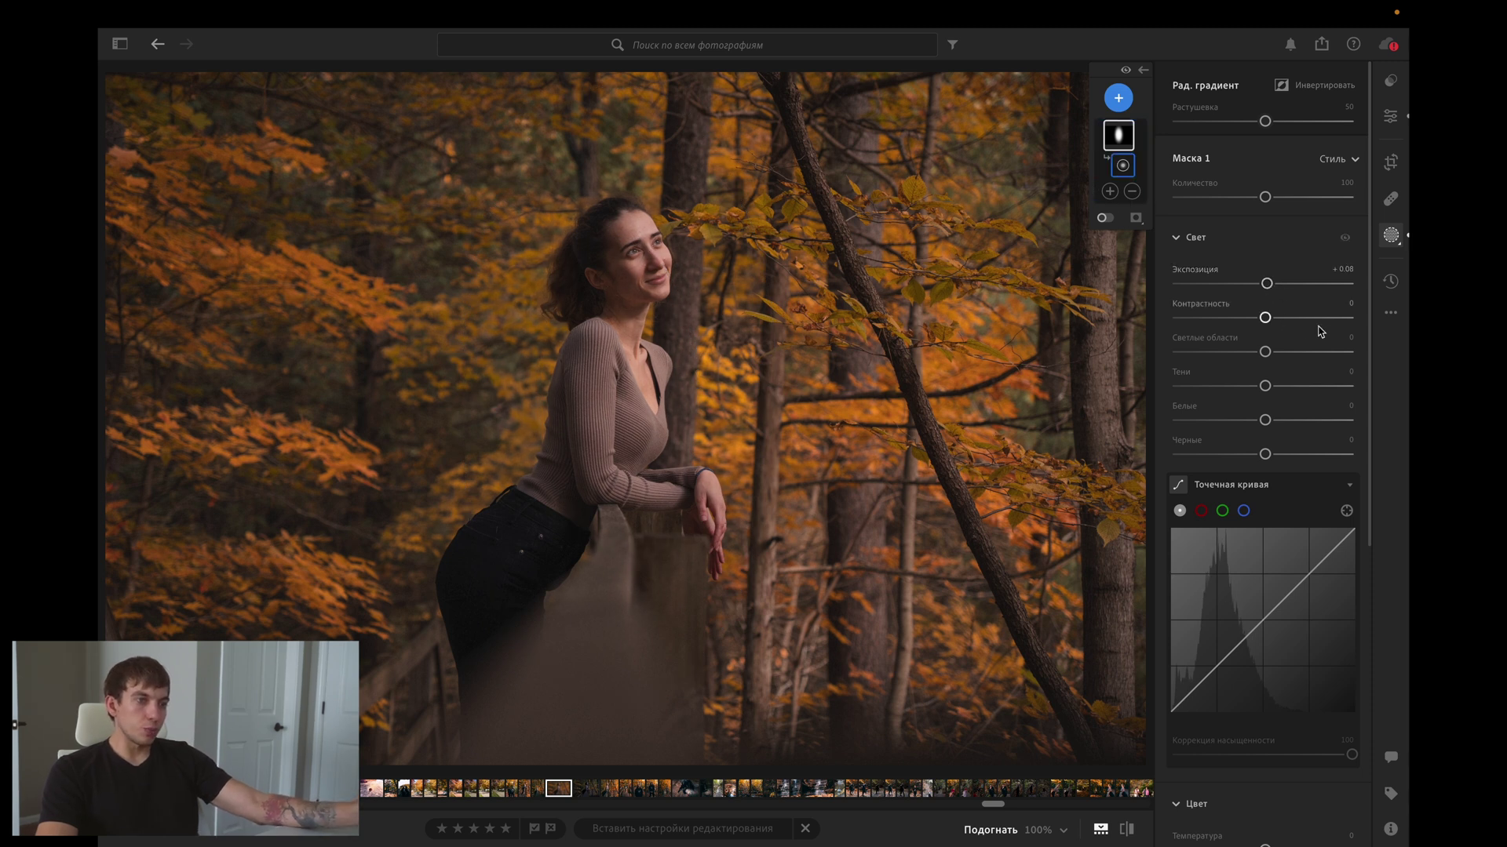
{"action": "left_click", "coordinate": [1282, 455]}
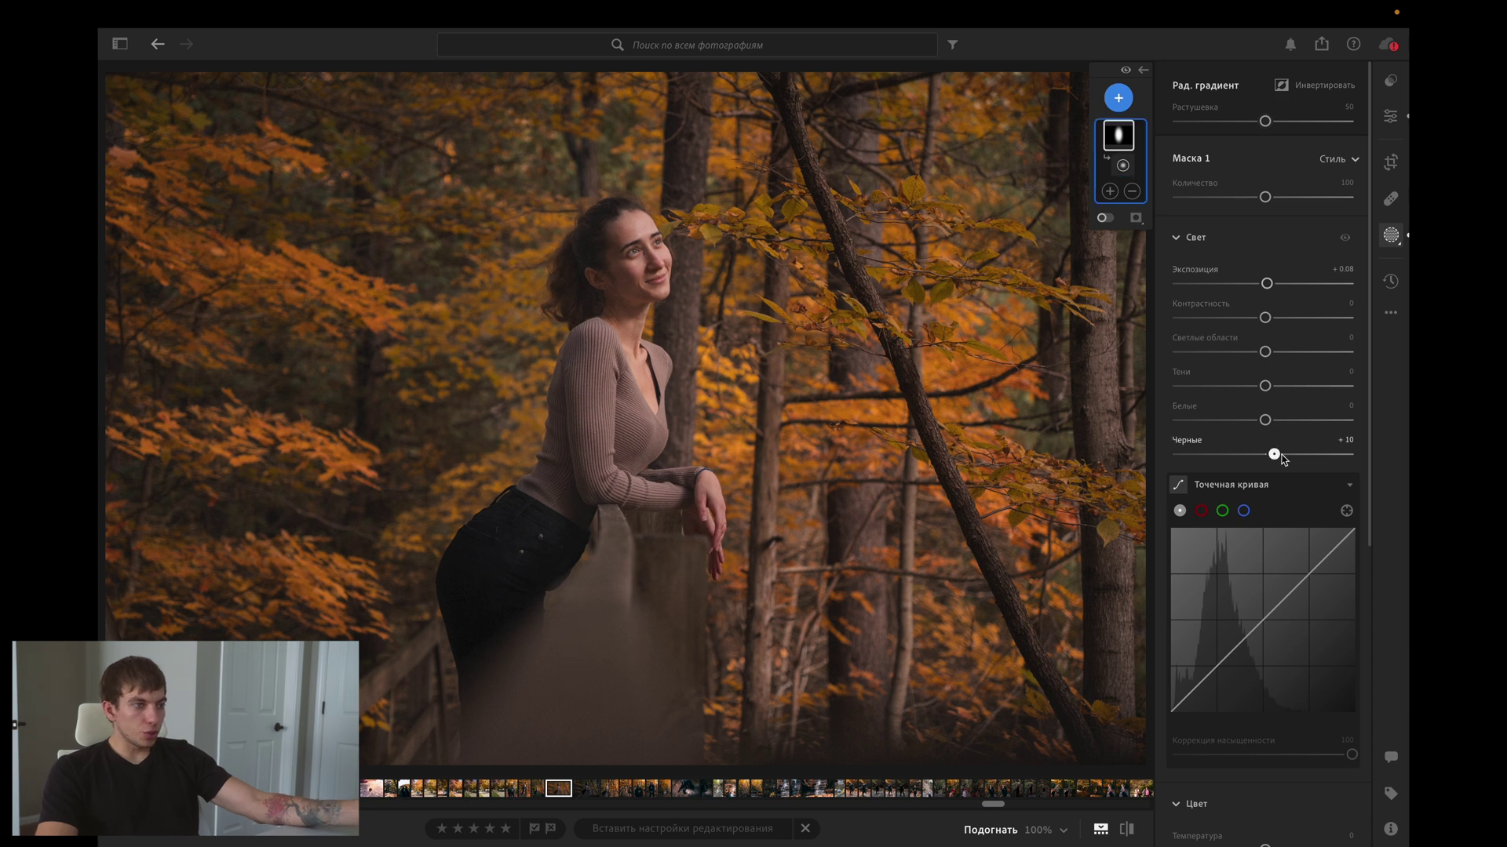
{"action": "double_click", "coordinate": [1279, 455]}
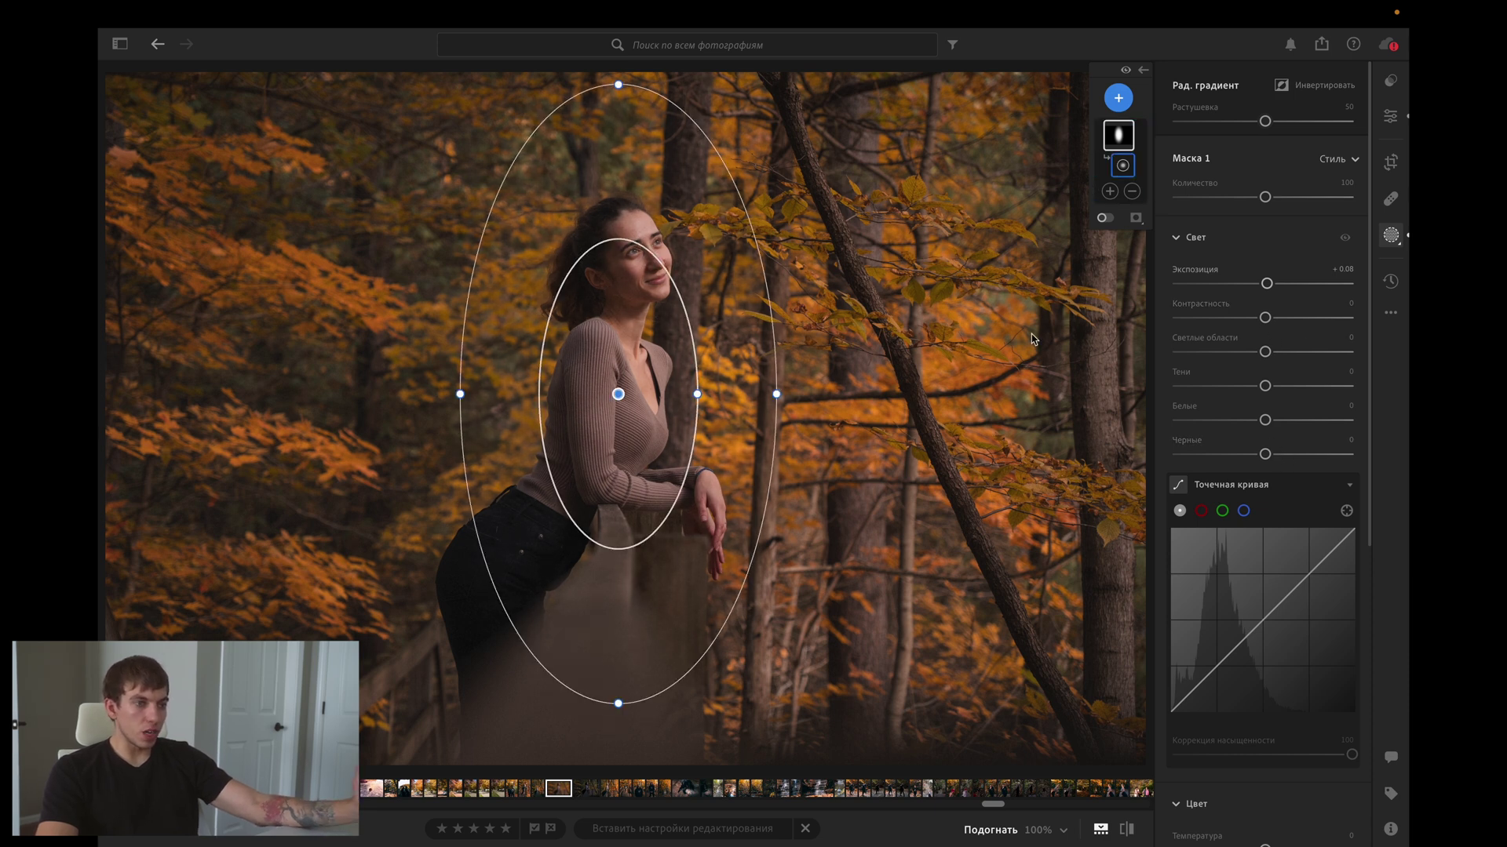
Add linear gradient Mask 2 across the bottom with Exposure -0.60.
{"action": "left_click", "coordinate": [1118, 98]}
{"action": "left_click", "coordinate": [1209, 276]}
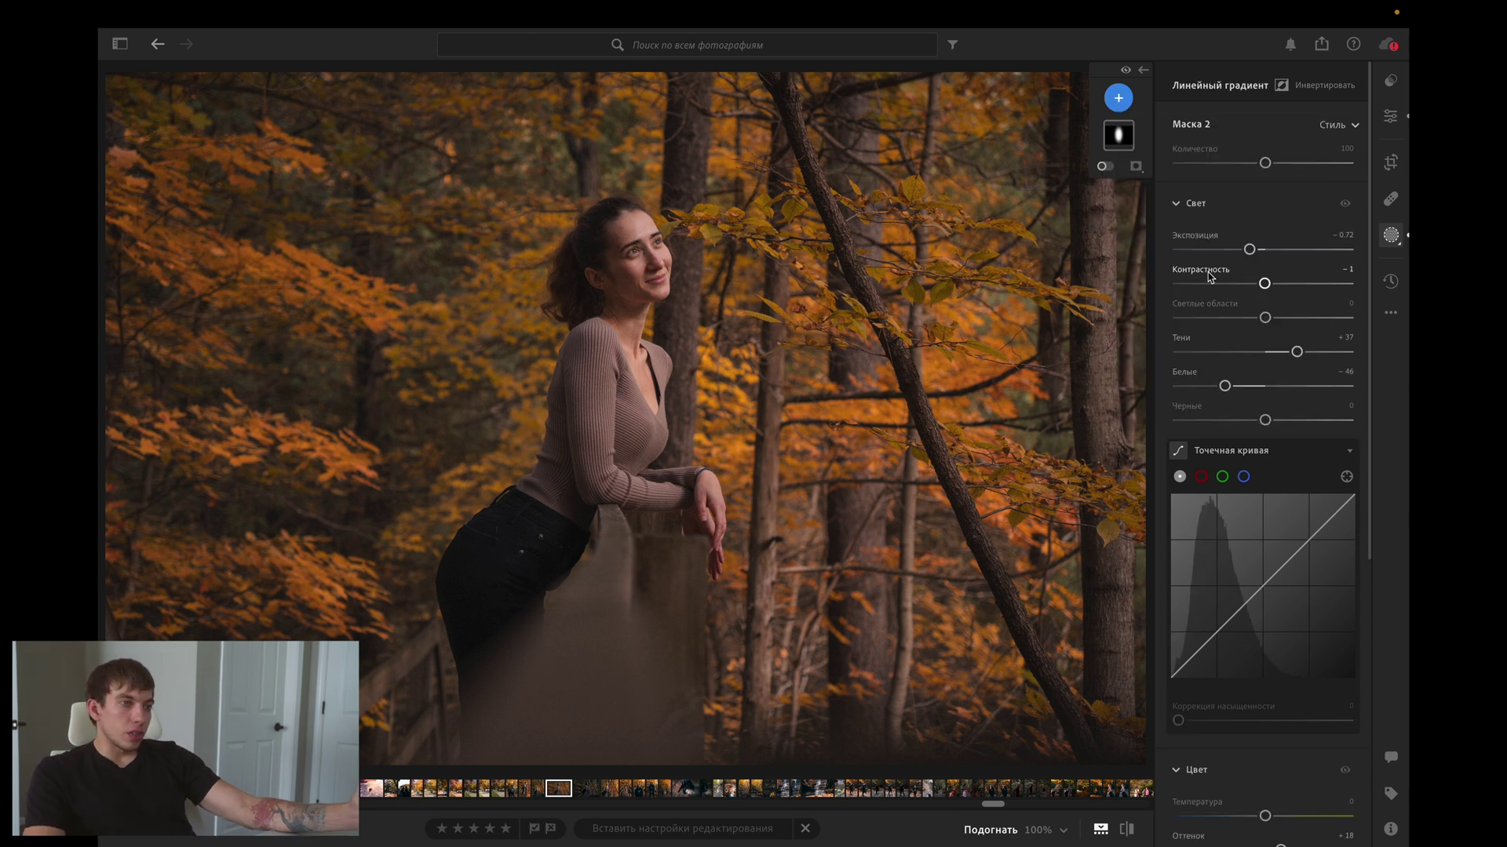
{"action": "left_click", "coordinate": [1115, 97]}
{"action": "left_click", "coordinate": [1153, 319]}
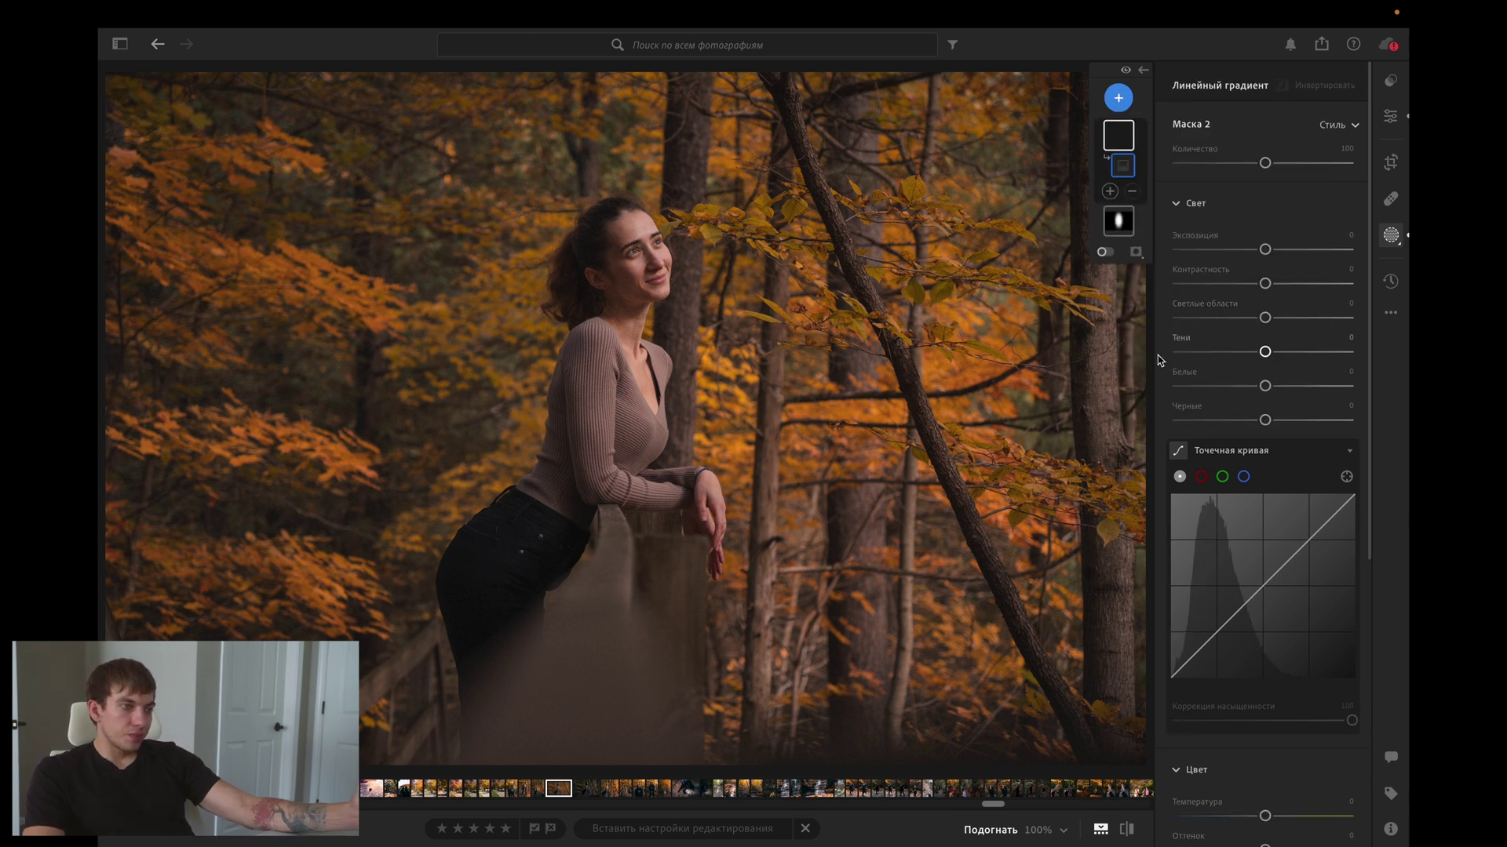
{"action": "left_click_drag", "start_coordinate": [685, 755], "coordinate": [683, 637]}
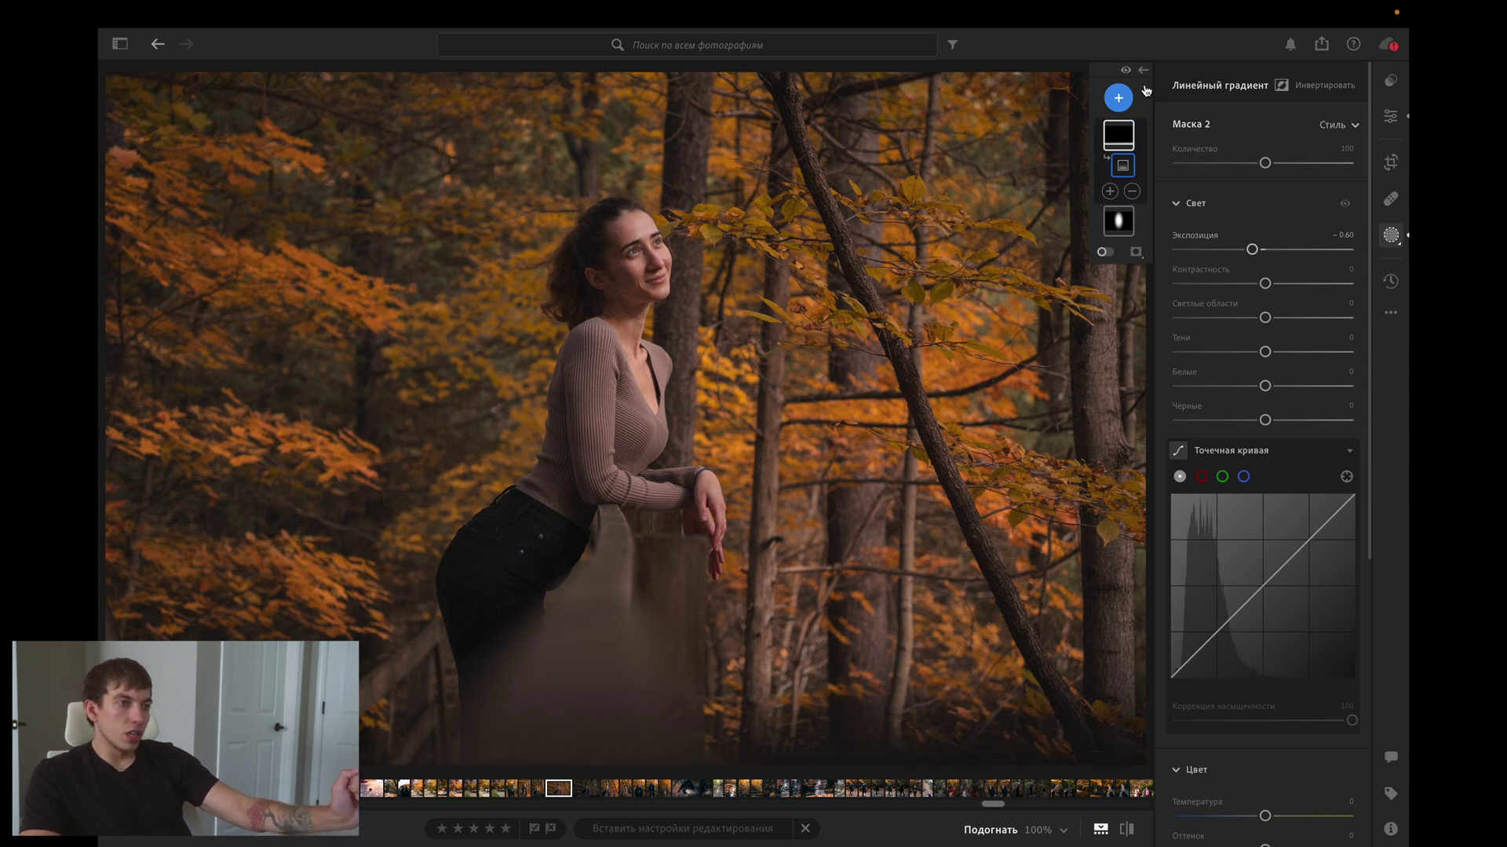
Draw diagonal linear gradient Mask 3 from upper right, brightened to Exposure +0.72.
{"action": "left_click", "coordinate": [1118, 98]}
{"action": "left_click", "coordinate": [1213, 338]}
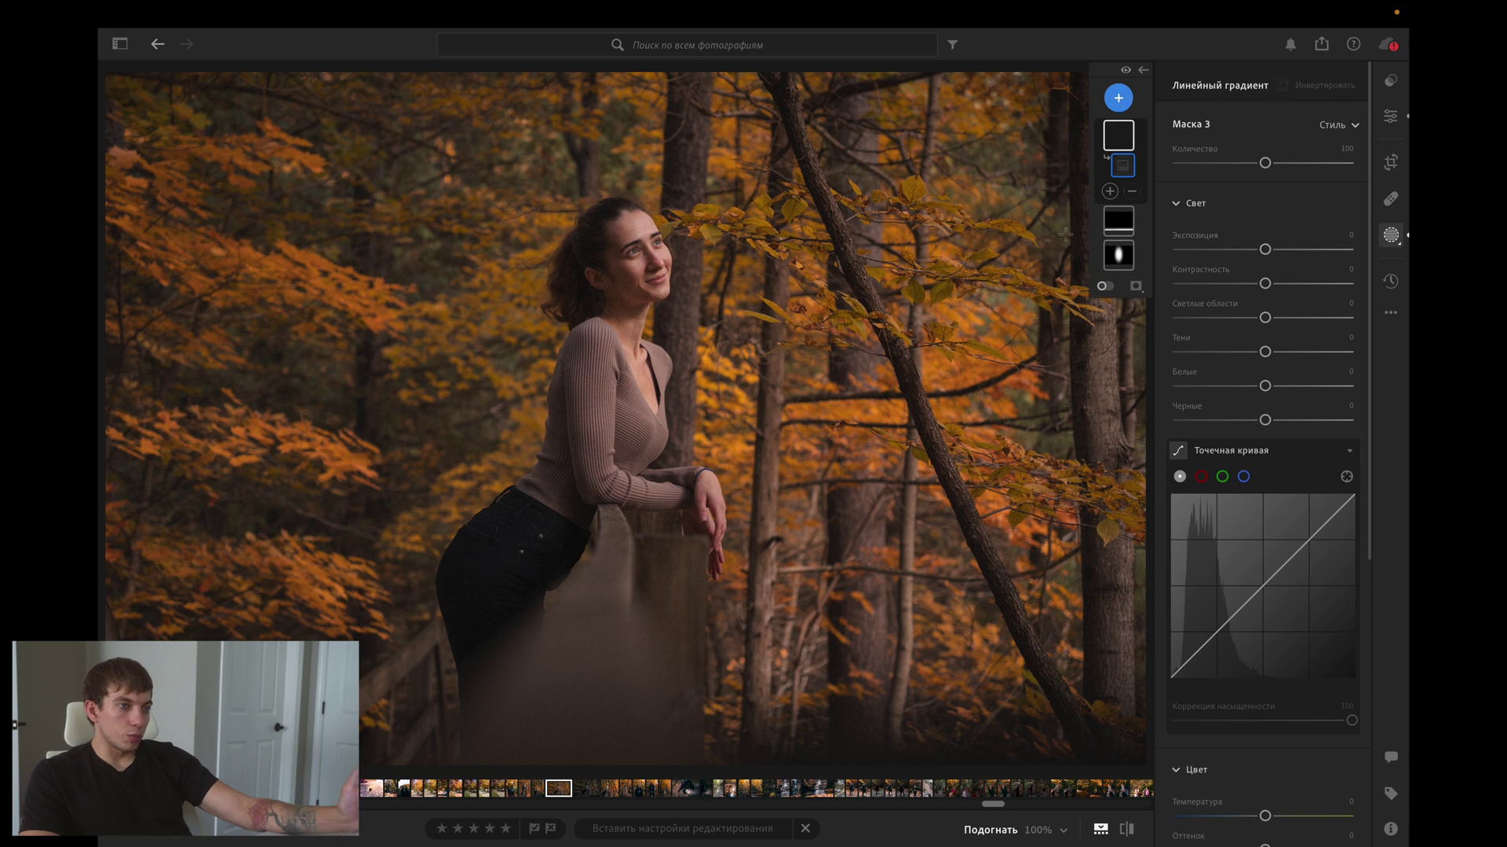
{"action": "left_click_drag", "start_coordinate": [1009, 146], "coordinate": [706, 488]}
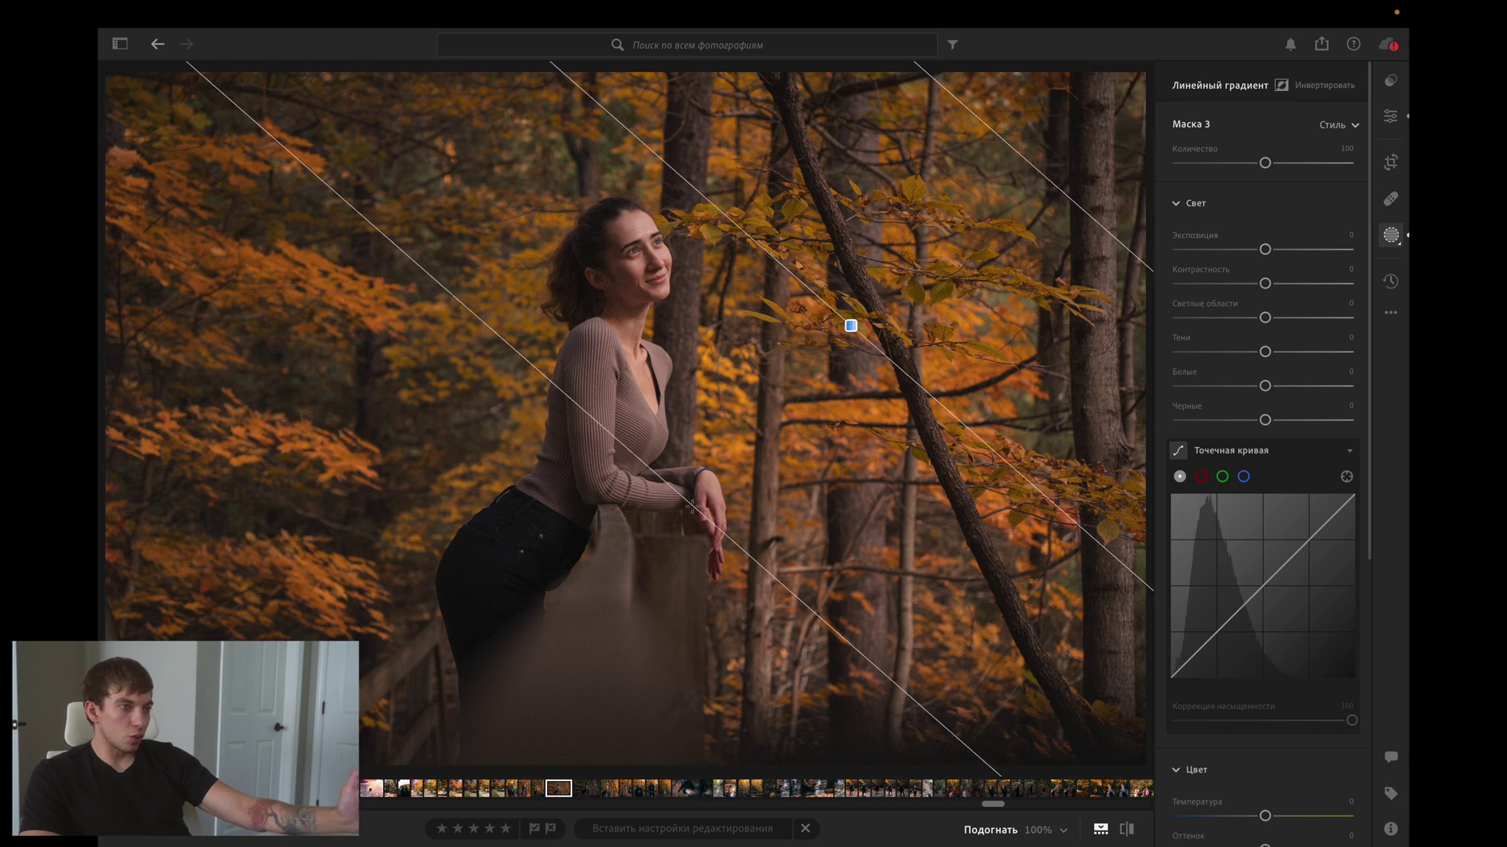
{"action": "left_click_drag", "start_coordinate": [1035, 135], "coordinate": [1090, 83]}
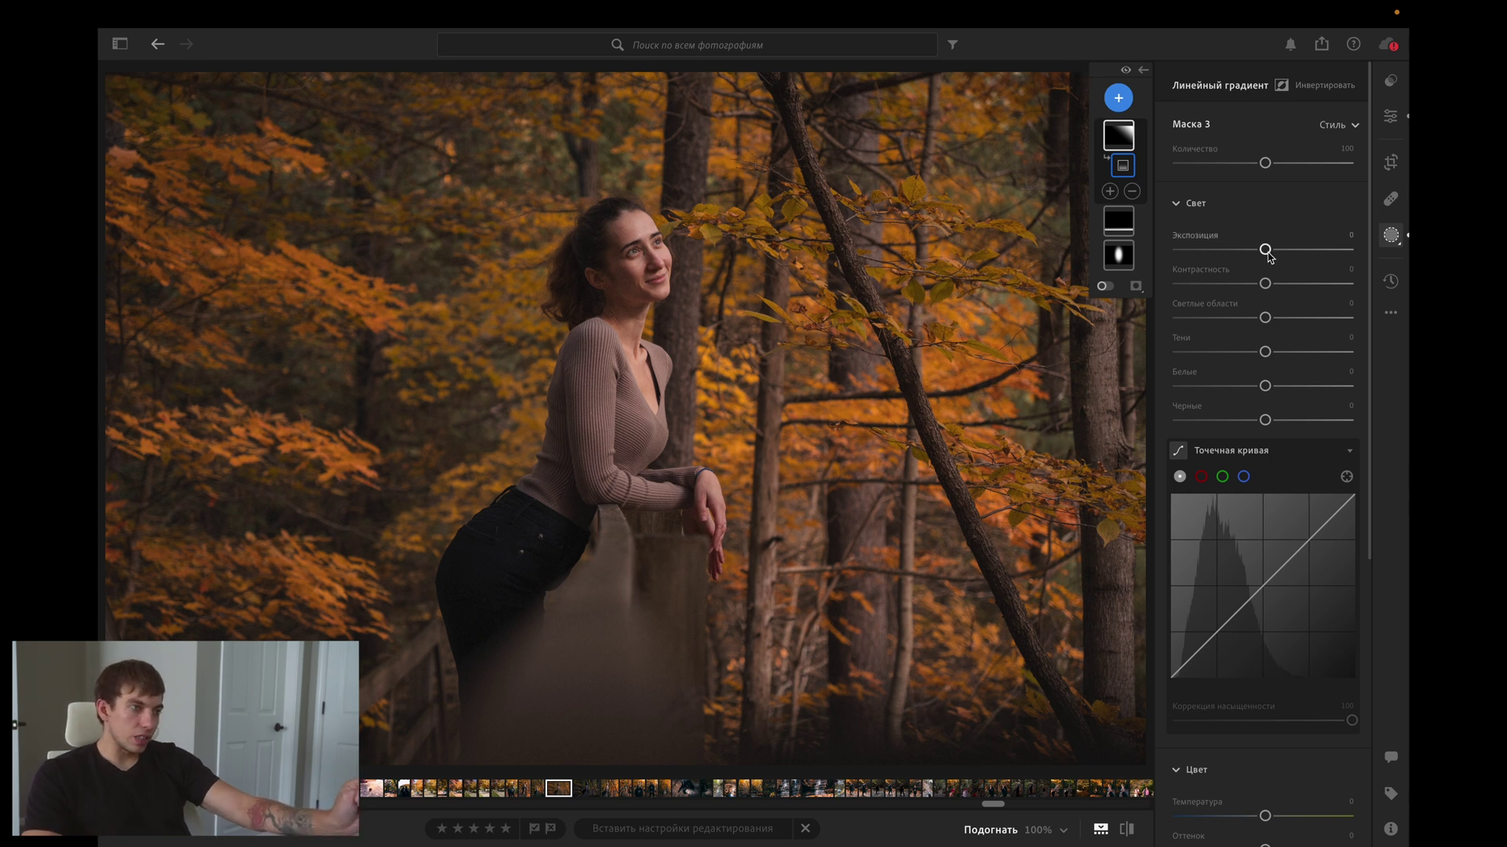
{"action": "mouse_move", "coordinate": [1266, 250]}
{"action": "left_mouse_down"}
{"action": "mouse_move", "coordinate": [1323, 278]}
{"action": "mouse_move", "coordinate": [1289, 273]}
{"action": "left_mouse_up"}
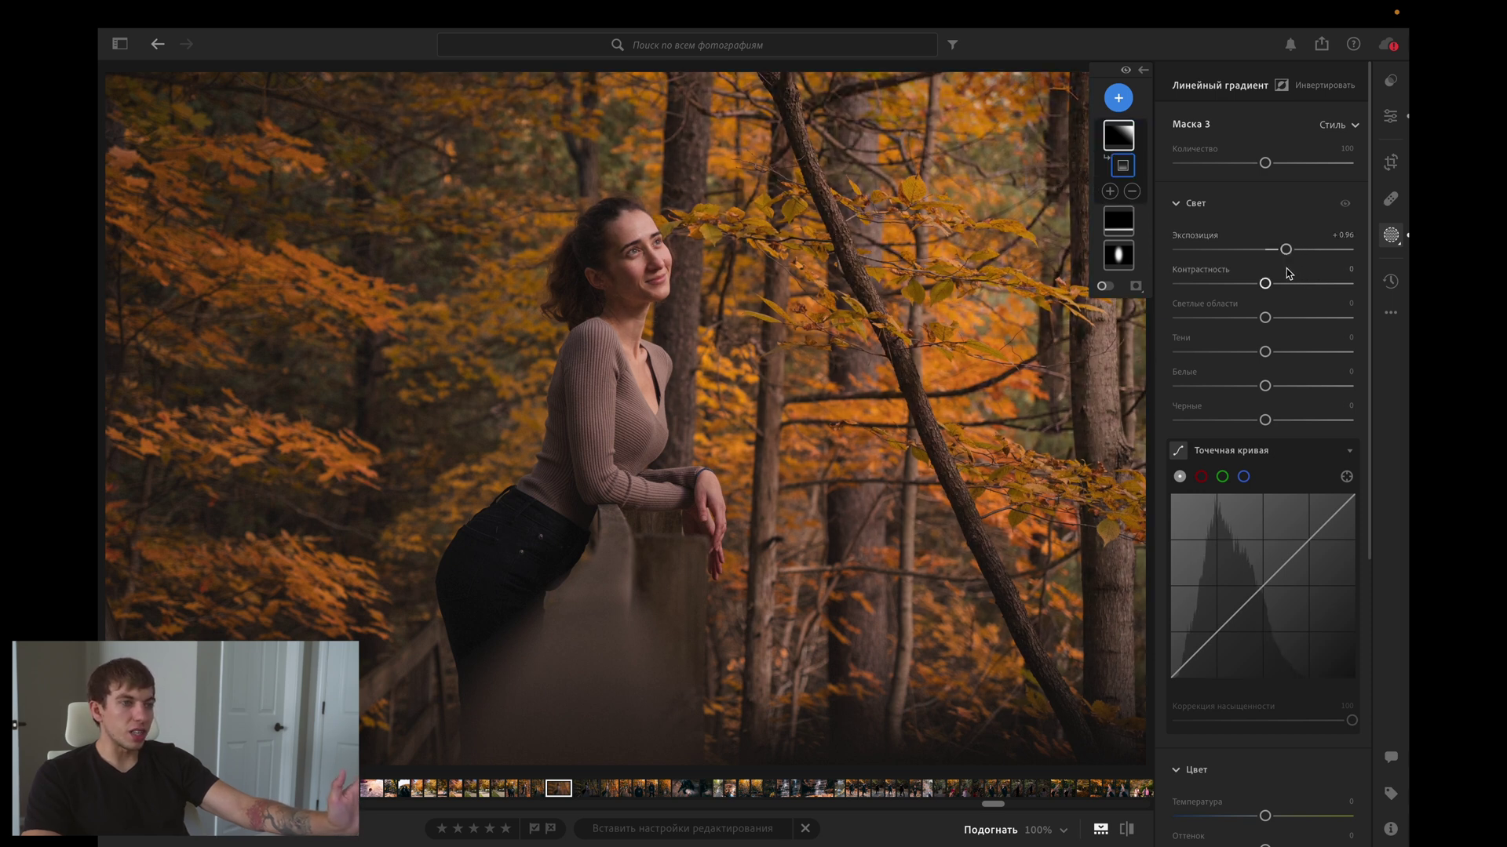
Warm Mask 3's temperature slightly and exit Masking to the main edits.
{"action": "scroll", "coordinate": [1303, 628], "scroll_direction": "down", "scroll_amount": 3}
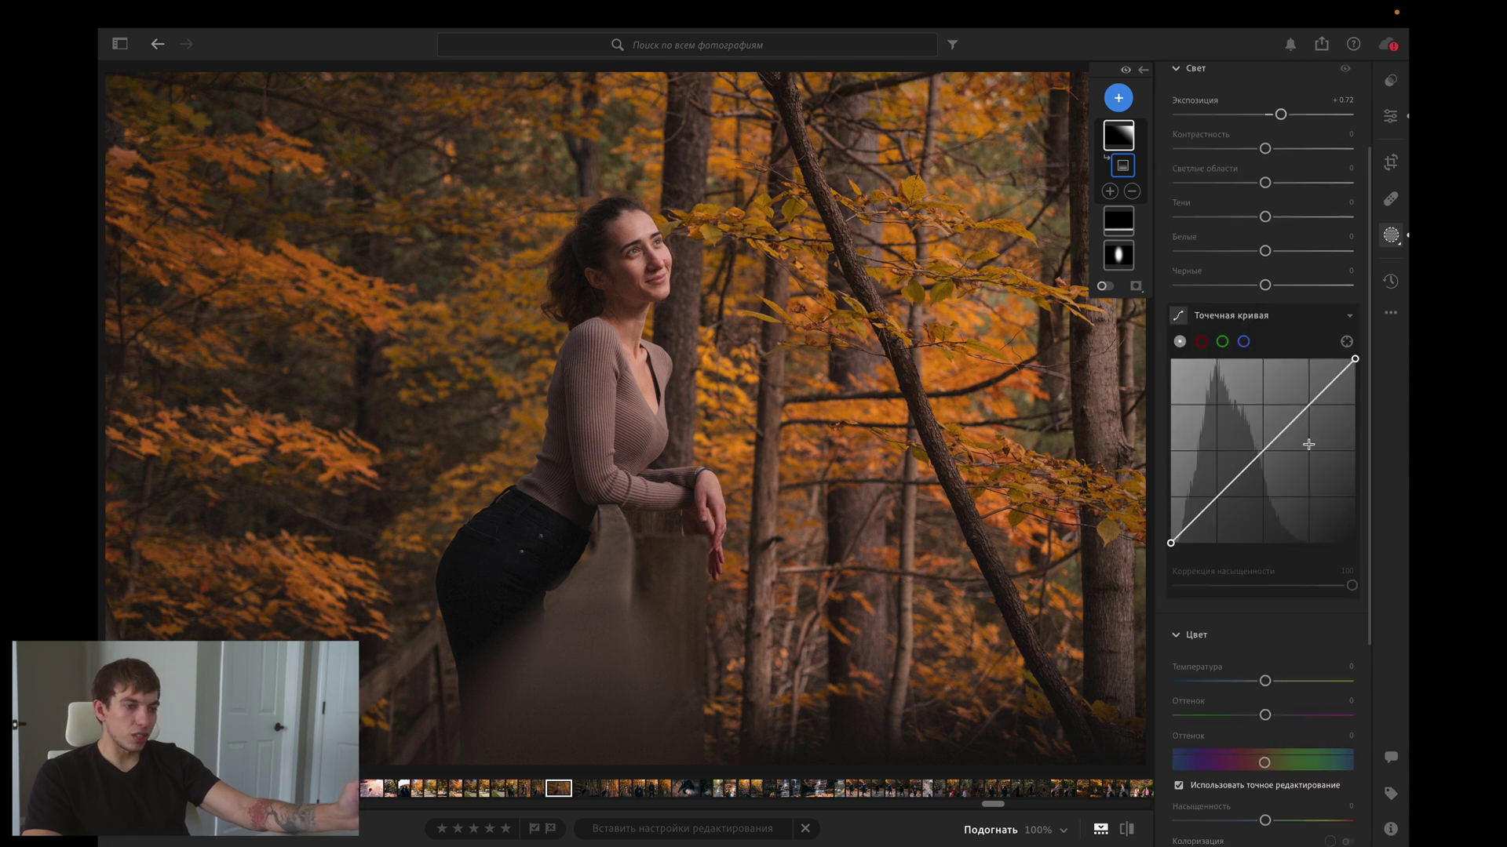
{"action": "mouse_move", "coordinate": [1264, 681]}
{"action": "left_mouse_down"}
{"action": "mouse_move", "coordinate": [1284, 681]}
{"action": "mouse_move", "coordinate": [1158, 680]}
{"action": "left_mouse_up"}
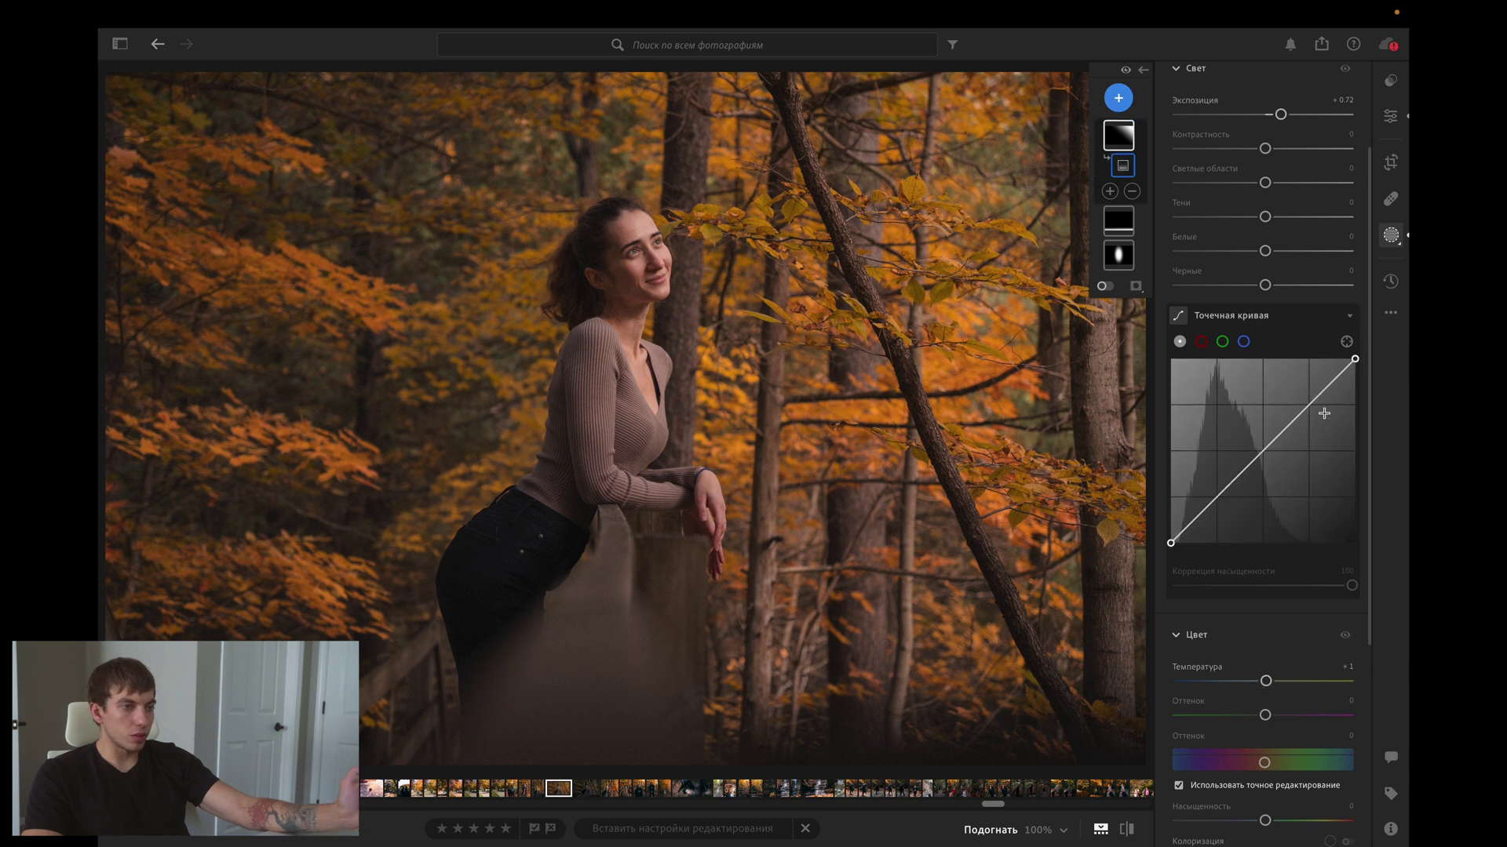
{"action": "left_click", "coordinate": [1123, 166]}
{"action": "left_click", "coordinate": [1393, 234]}
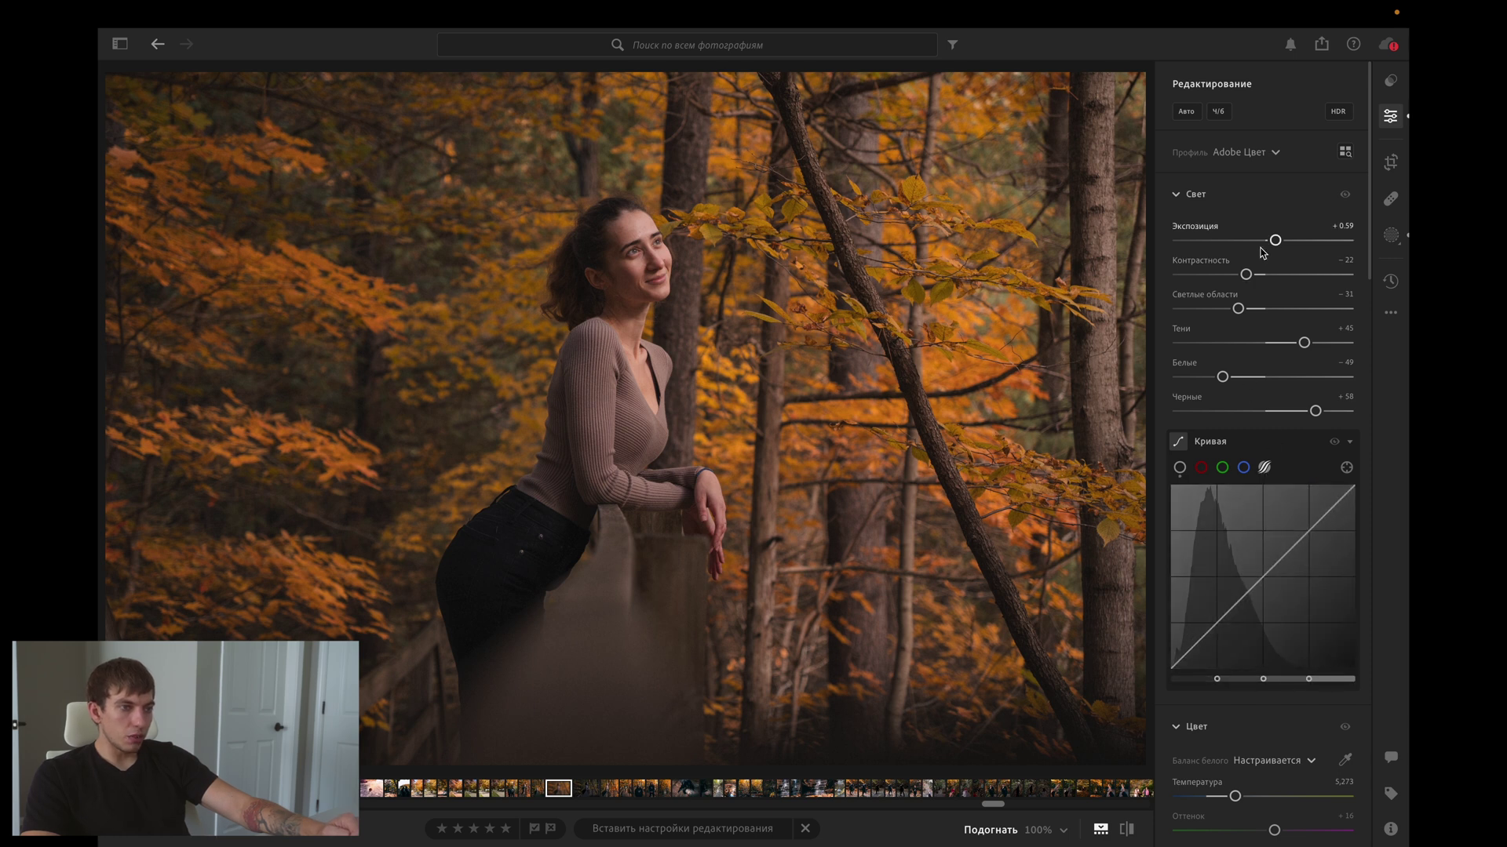
Raise global exposure to +0.77 and zoom in to check the detail.
{"action": "left_click_drag", "start_coordinate": [1279, 244], "coordinate": [1283, 246]}
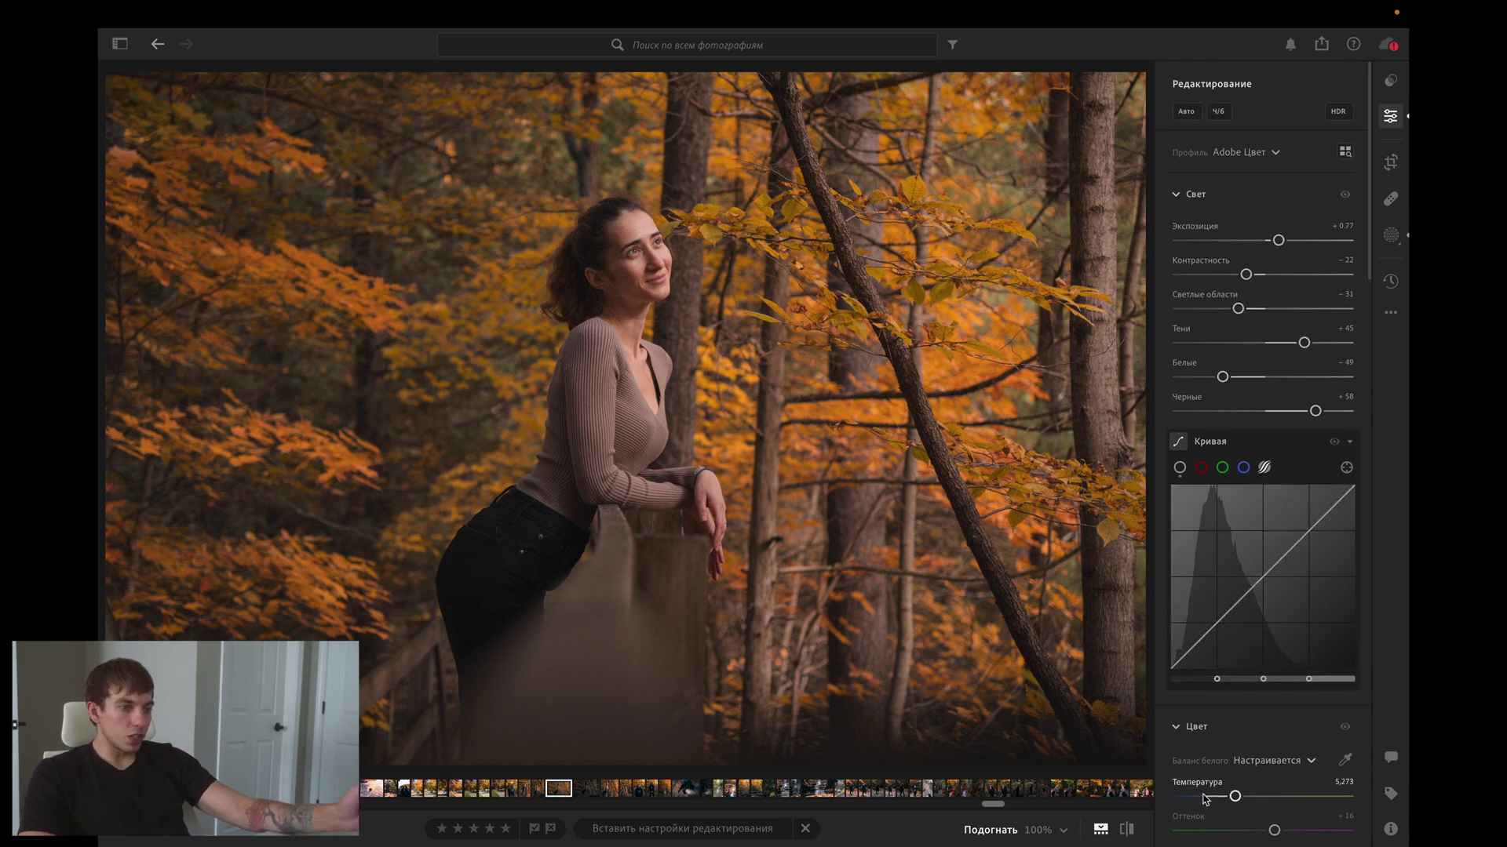
{"action": "scroll", "coordinate": [1028, 792], "scroll_direction": "up", "scroll_amount": 5}
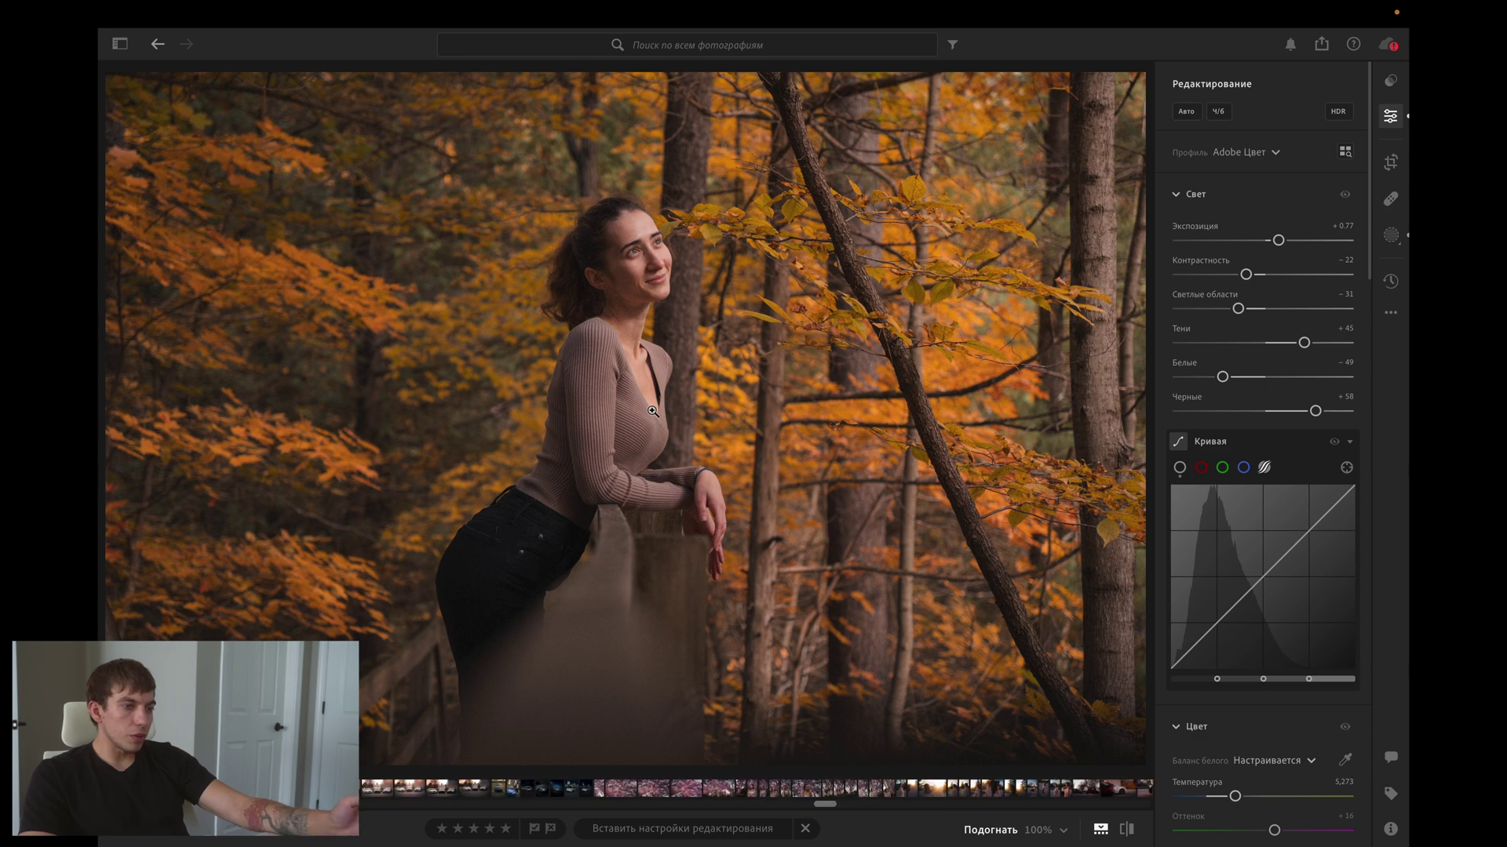
{"action": "left_click", "coordinate": [700, 406]}
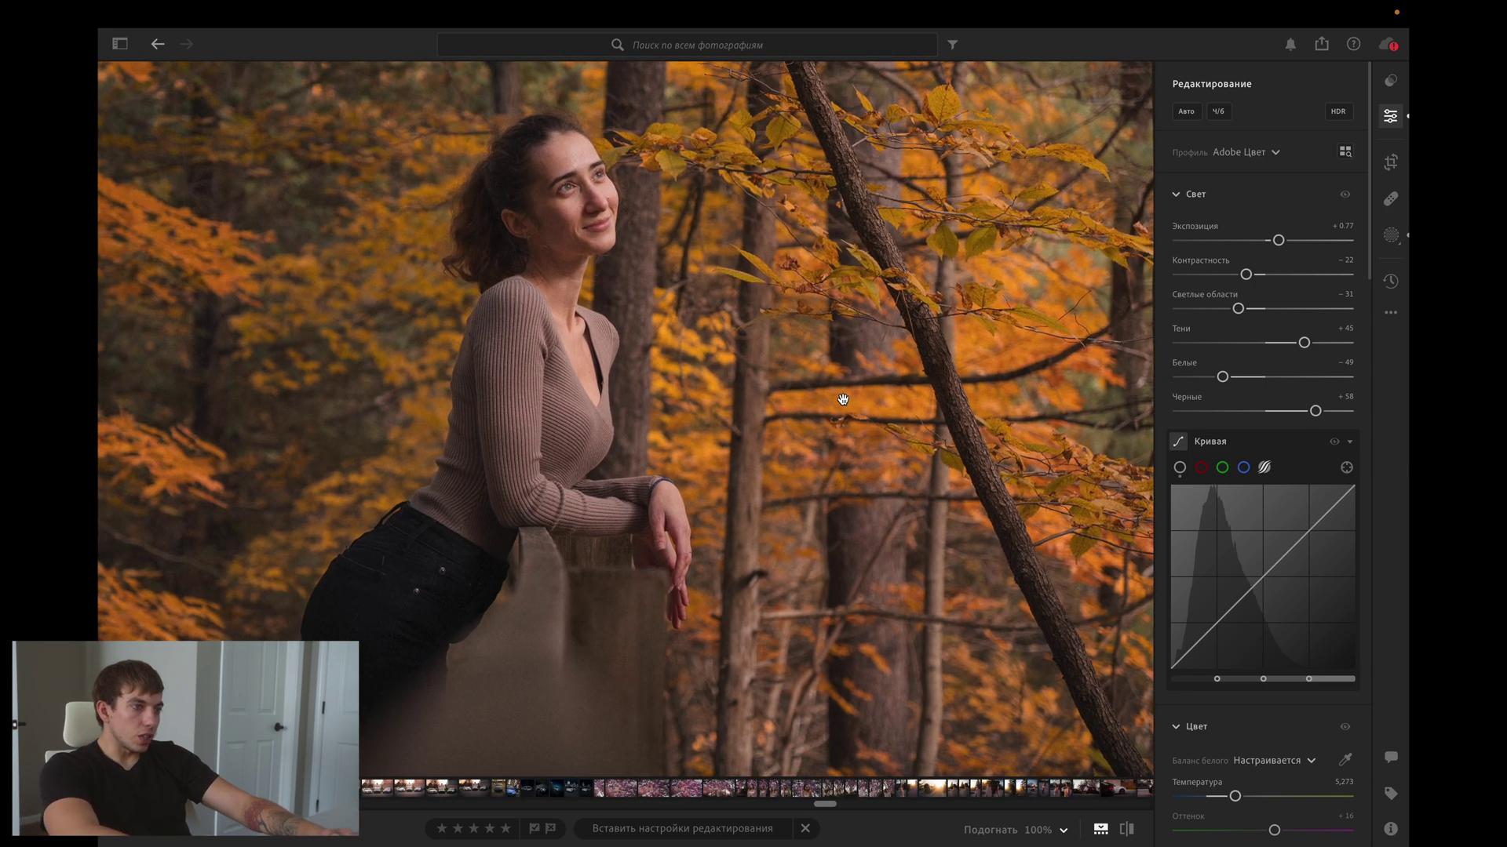
{"action": "scroll", "coordinate": [844, 402], "scroll_direction": "up", "scroll_amount": 3}
{"action": "left_click", "coordinate": [845, 406]}
Hide the side panels and compare the edited portrait against the original.
{"action": "key", "text": "Tab"}
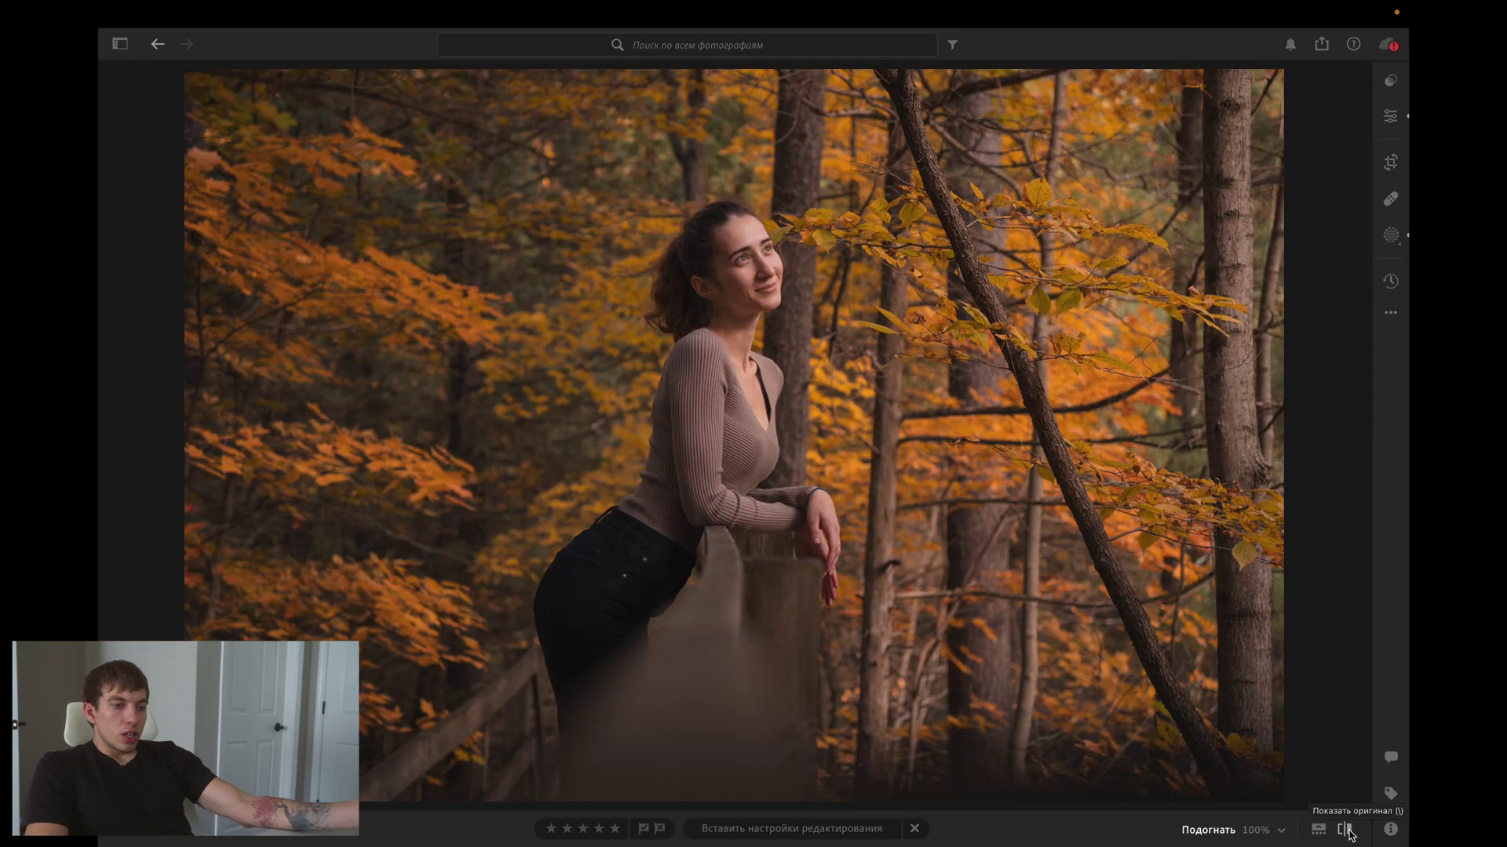
{"action": "left_click", "coordinate": [731, 459]}
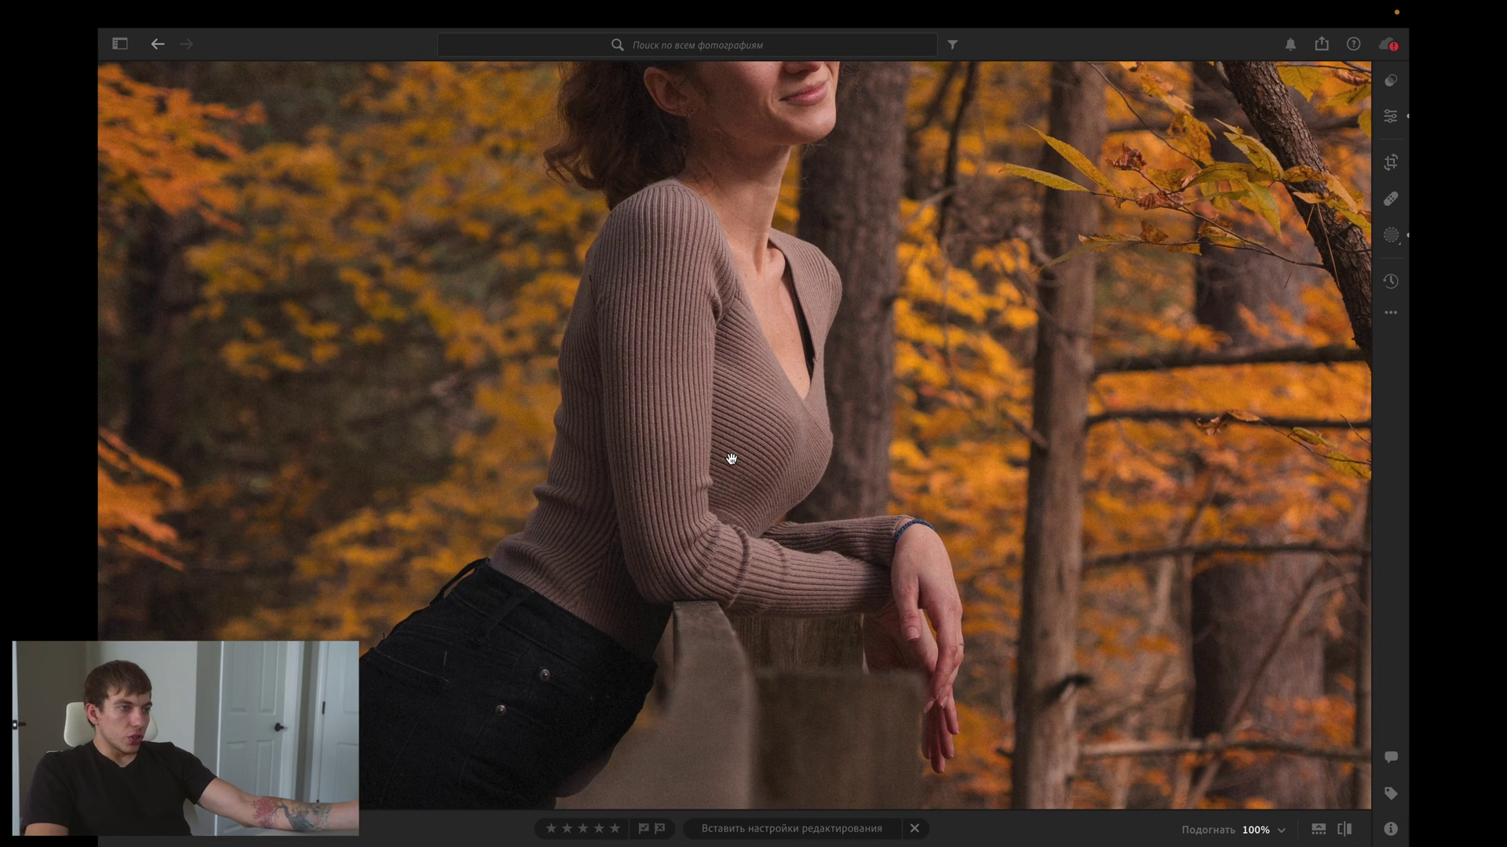
{"action": "left_click", "coordinate": [1340, 836]}
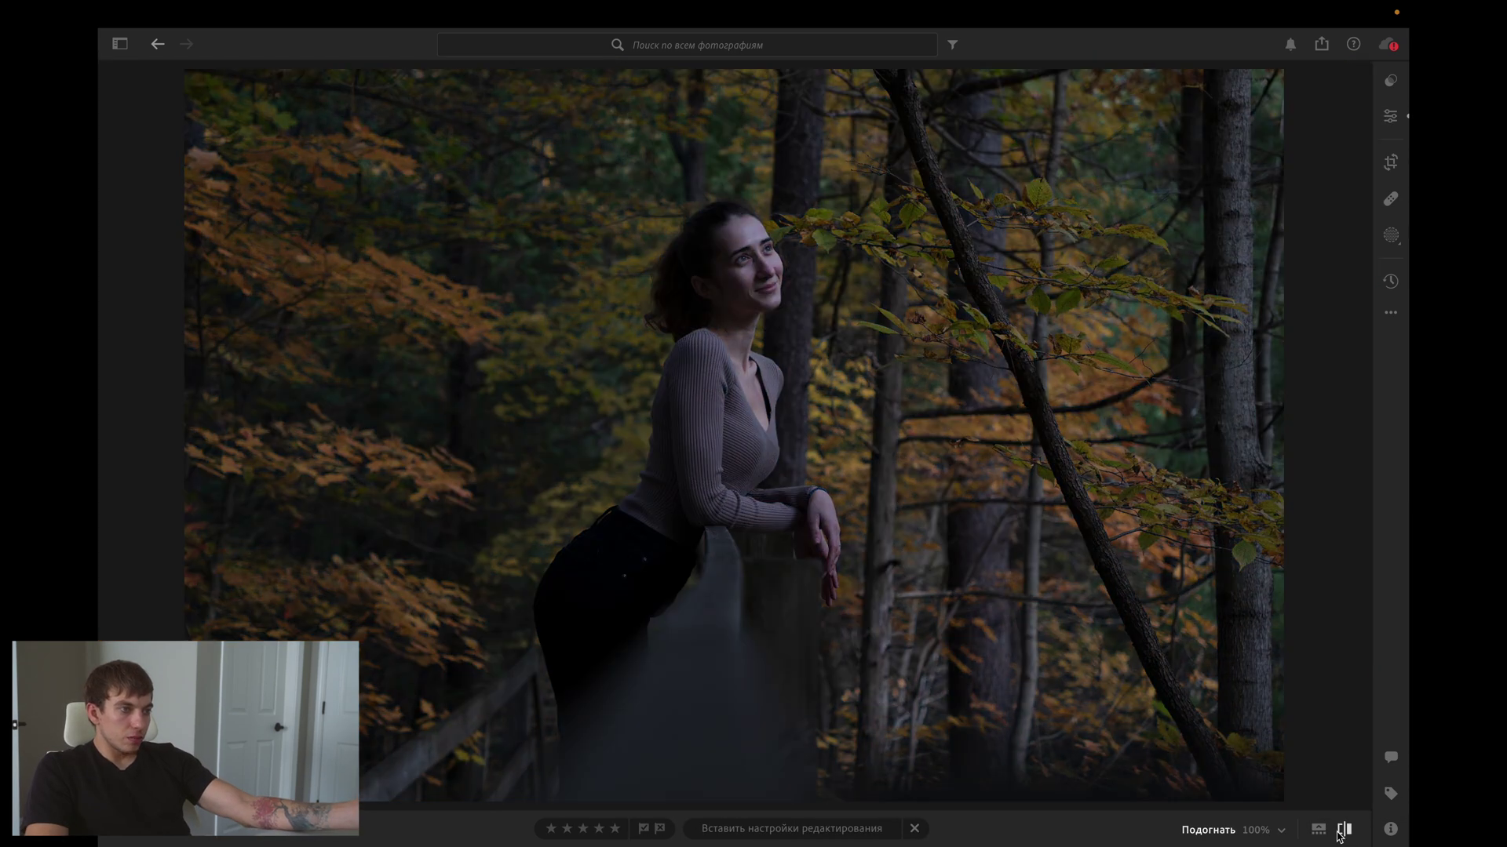
{"action": "left_click", "coordinate": [1339, 837]}
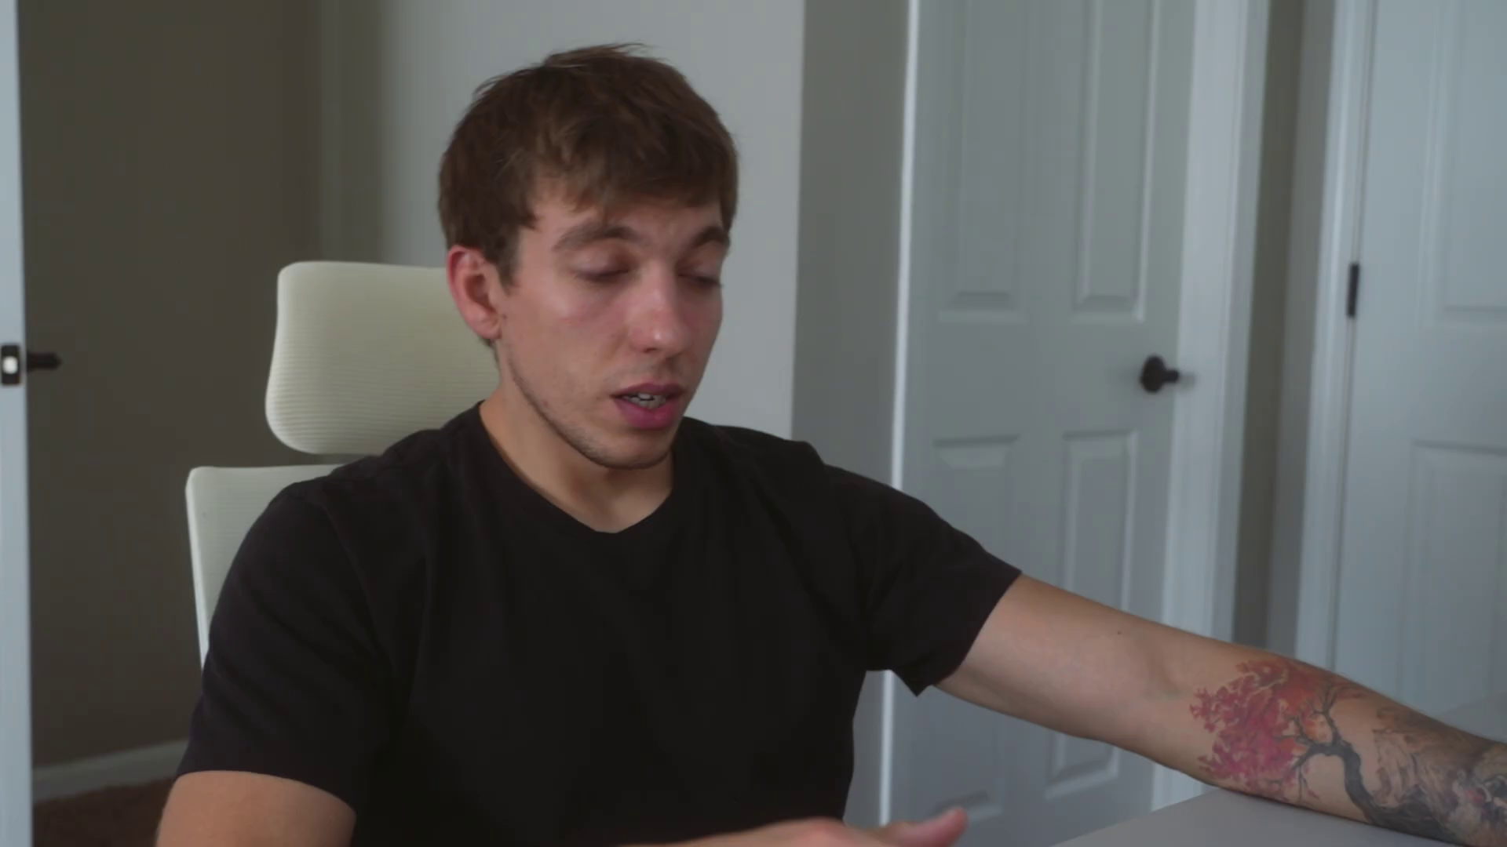